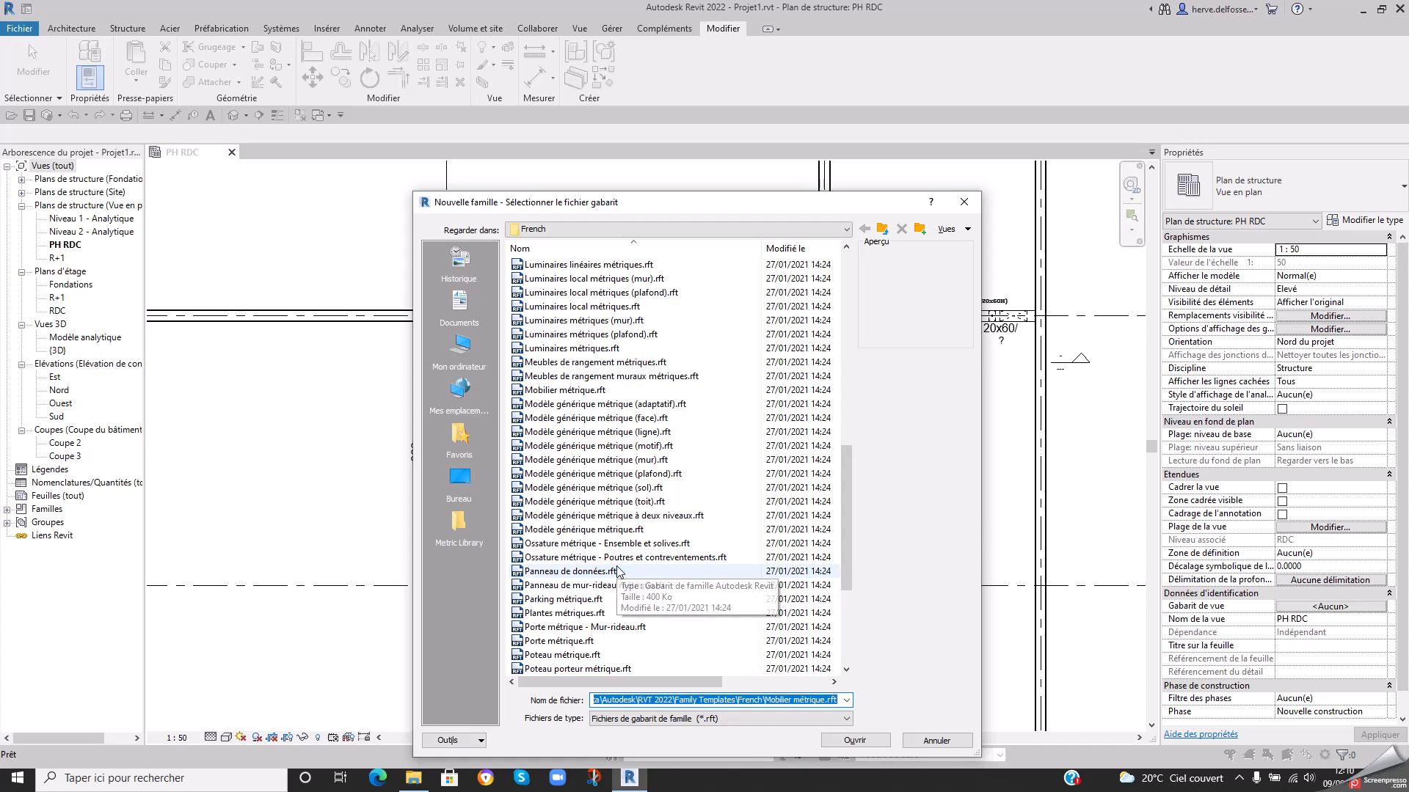
- Create a new family from the template "Ossature métrique - Poutres et contreventements.rft"
click(623, 559)
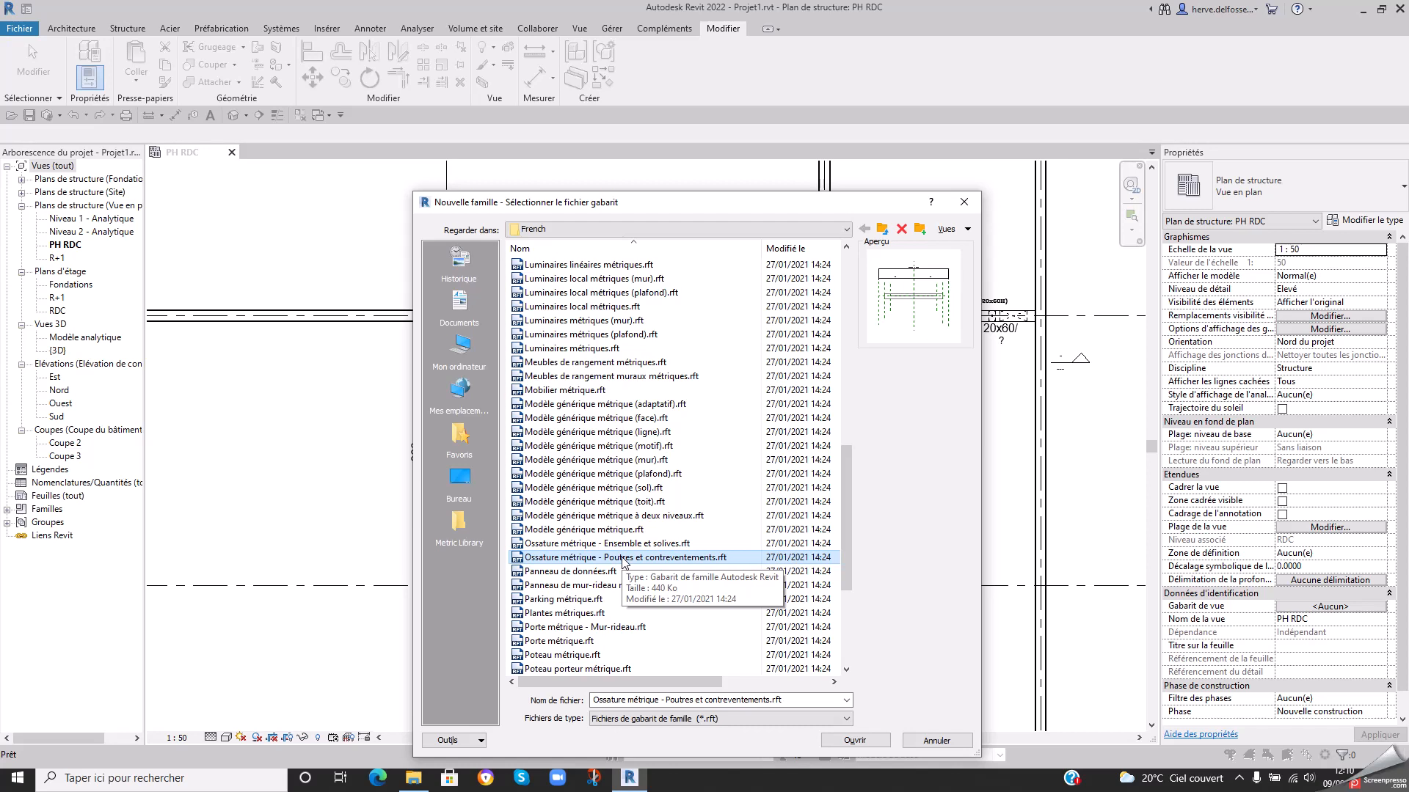
click(854, 740)
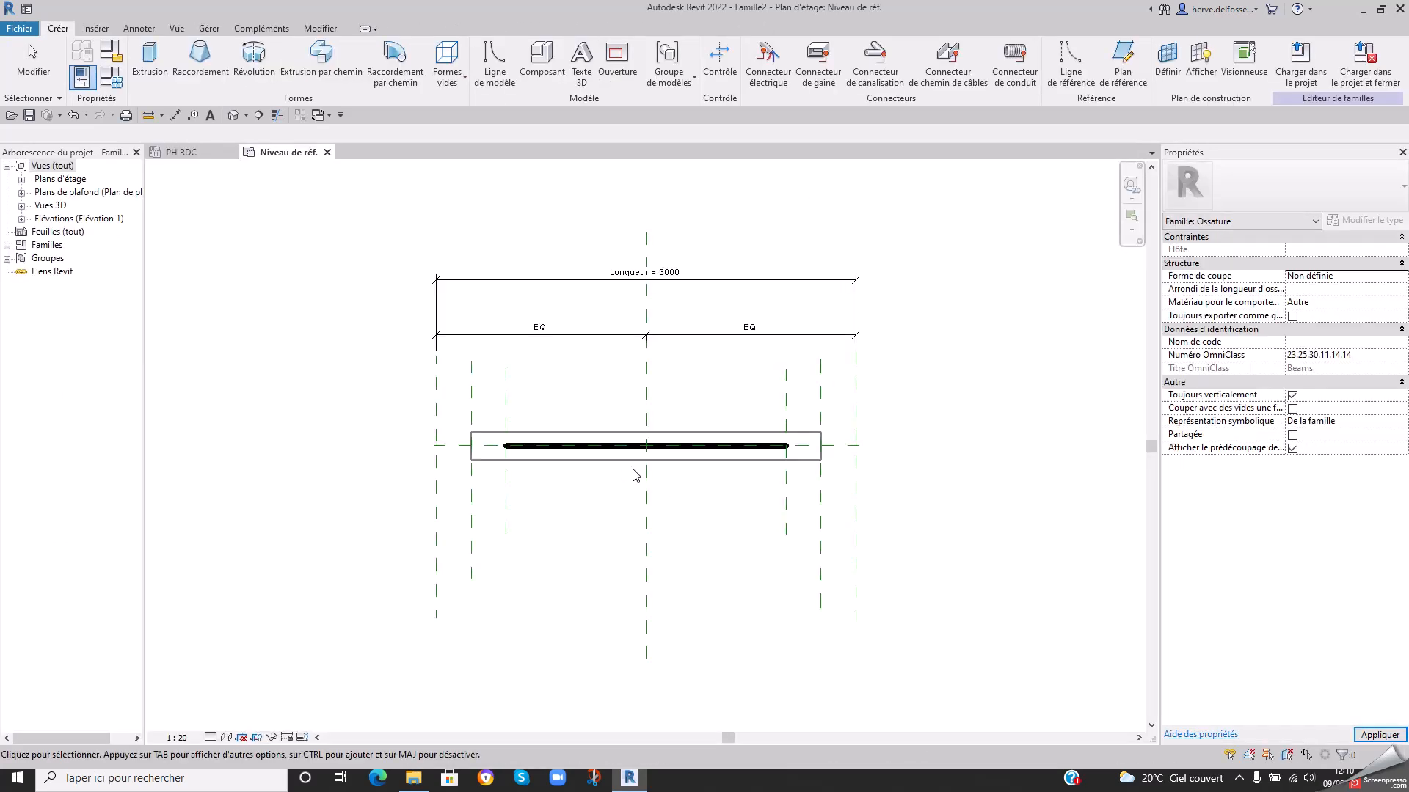
- Delete the default beam extrusion and the thick model line along its axis in the reference level plan
scroll(588, 462, up, 2)
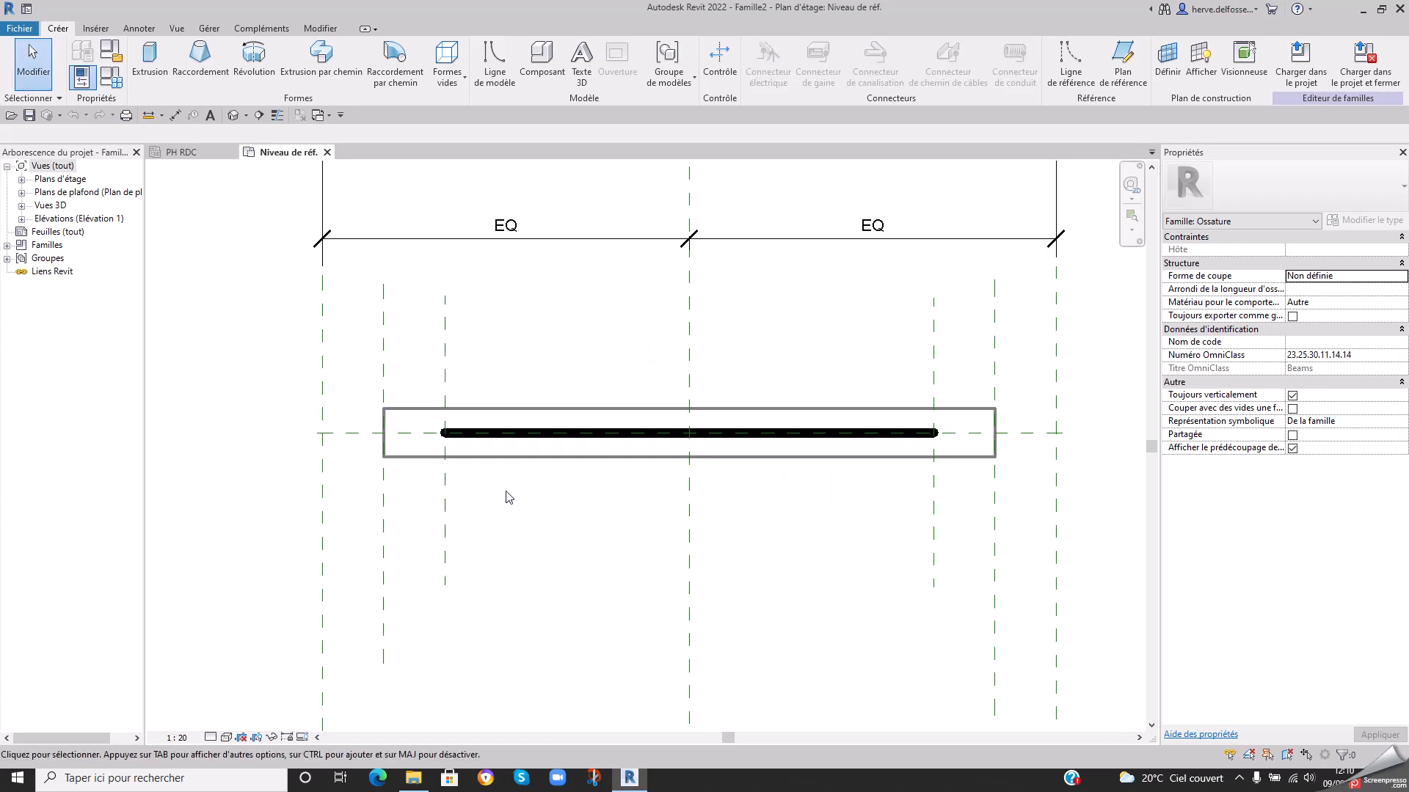
click(547, 458)
click(535, 434)
click(535, 435)
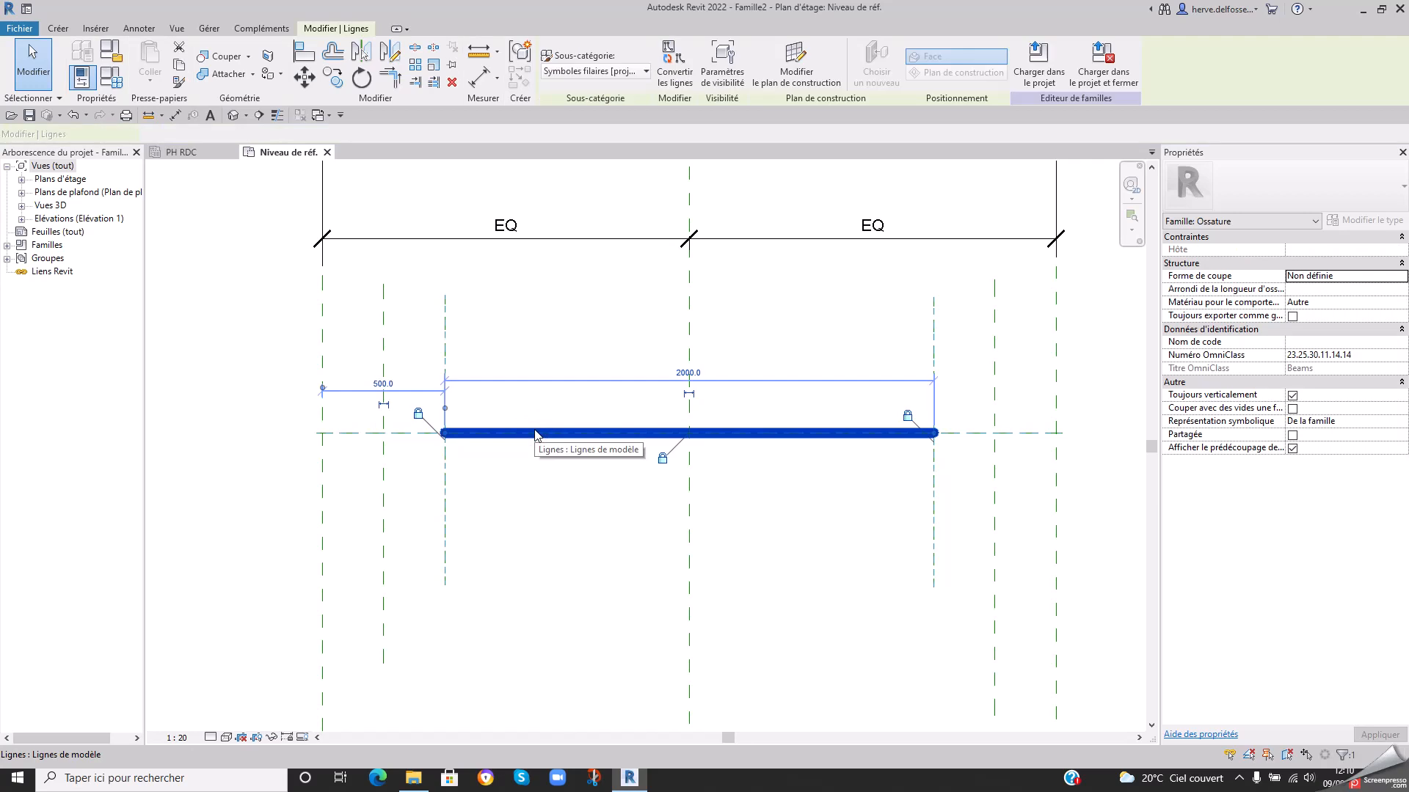
key(Delete)
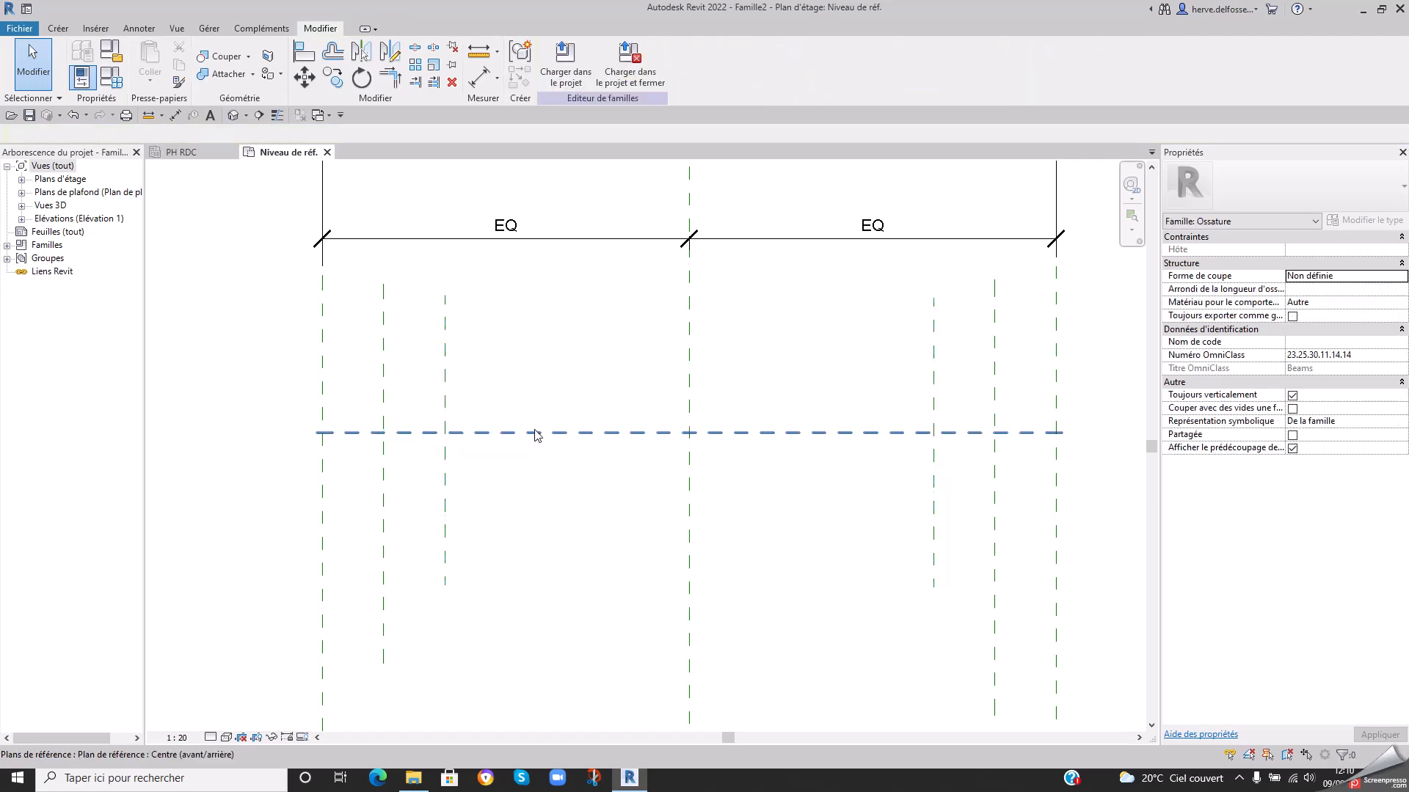
scroll(578, 514, down, 1)
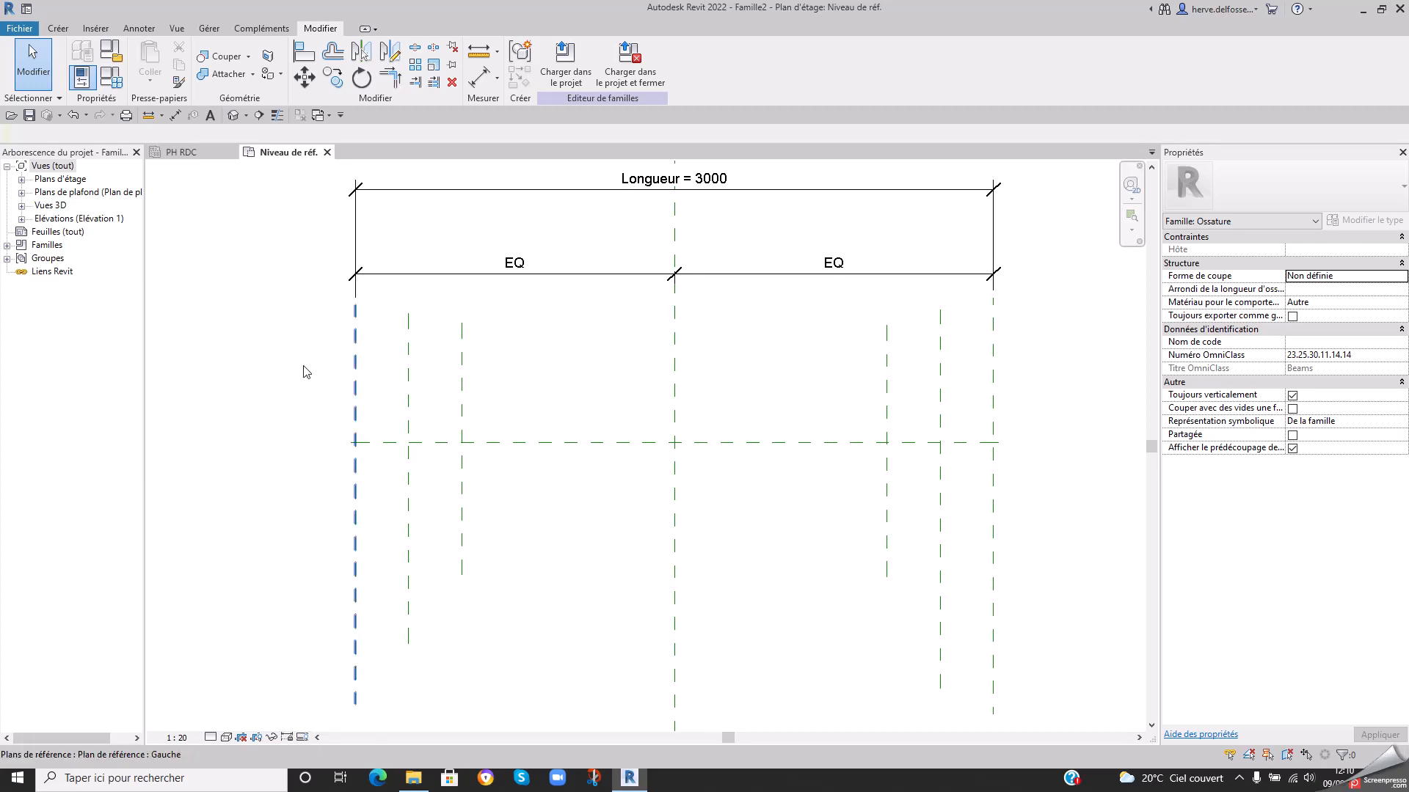
- Open the Avant elevation and then the Droite elevation of the beam family
click(22, 219)
double_click(51, 248)
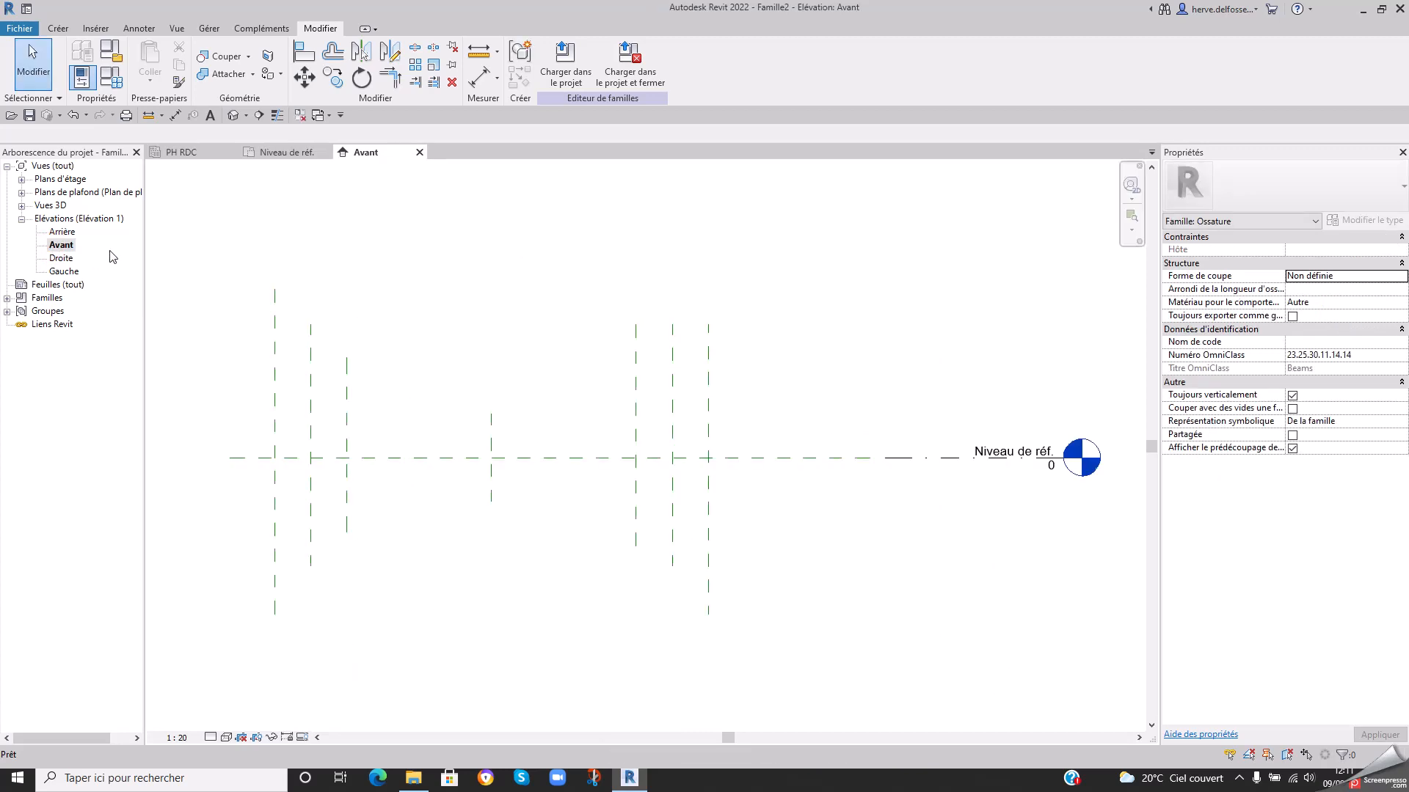
double_click(62, 259)
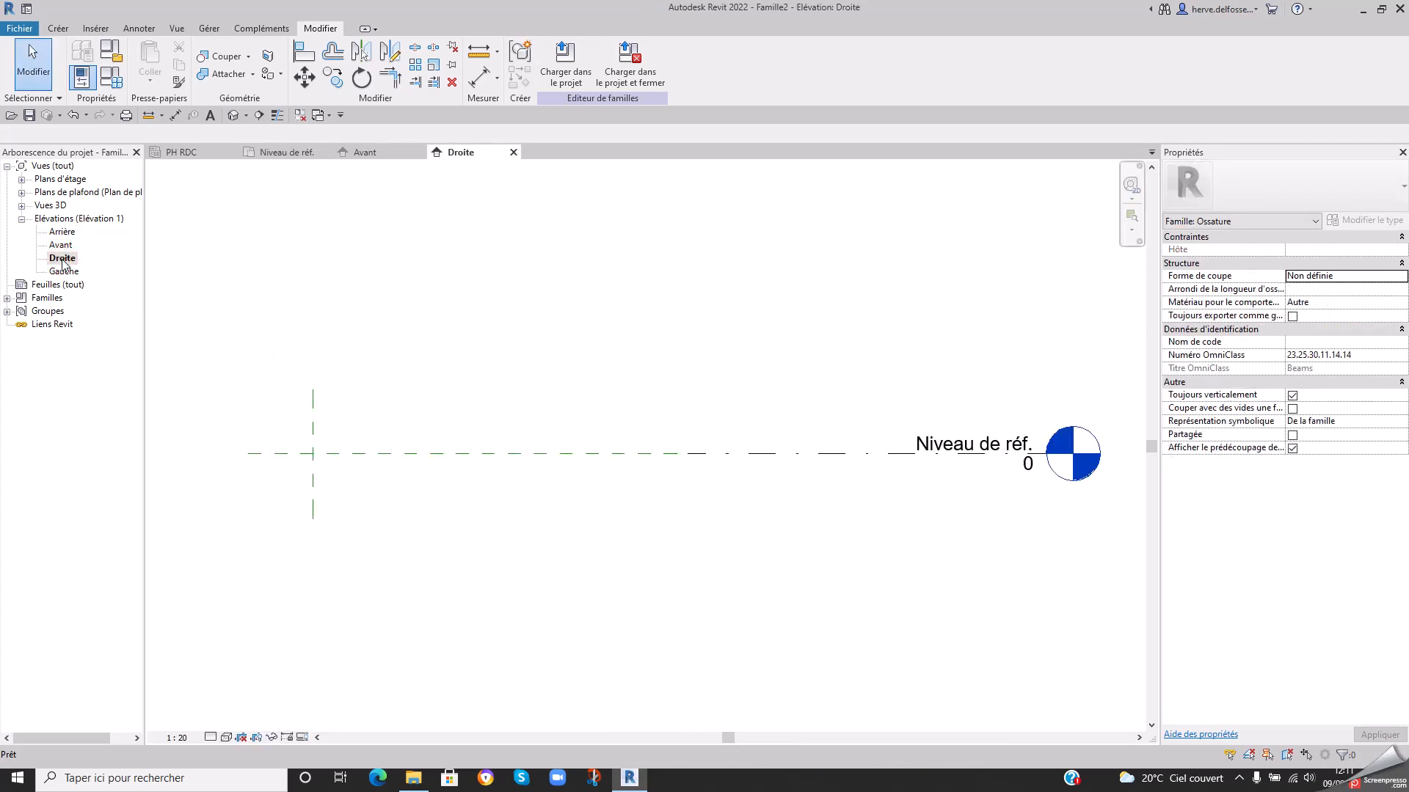
middle_drag(367, 403, 560, 395)
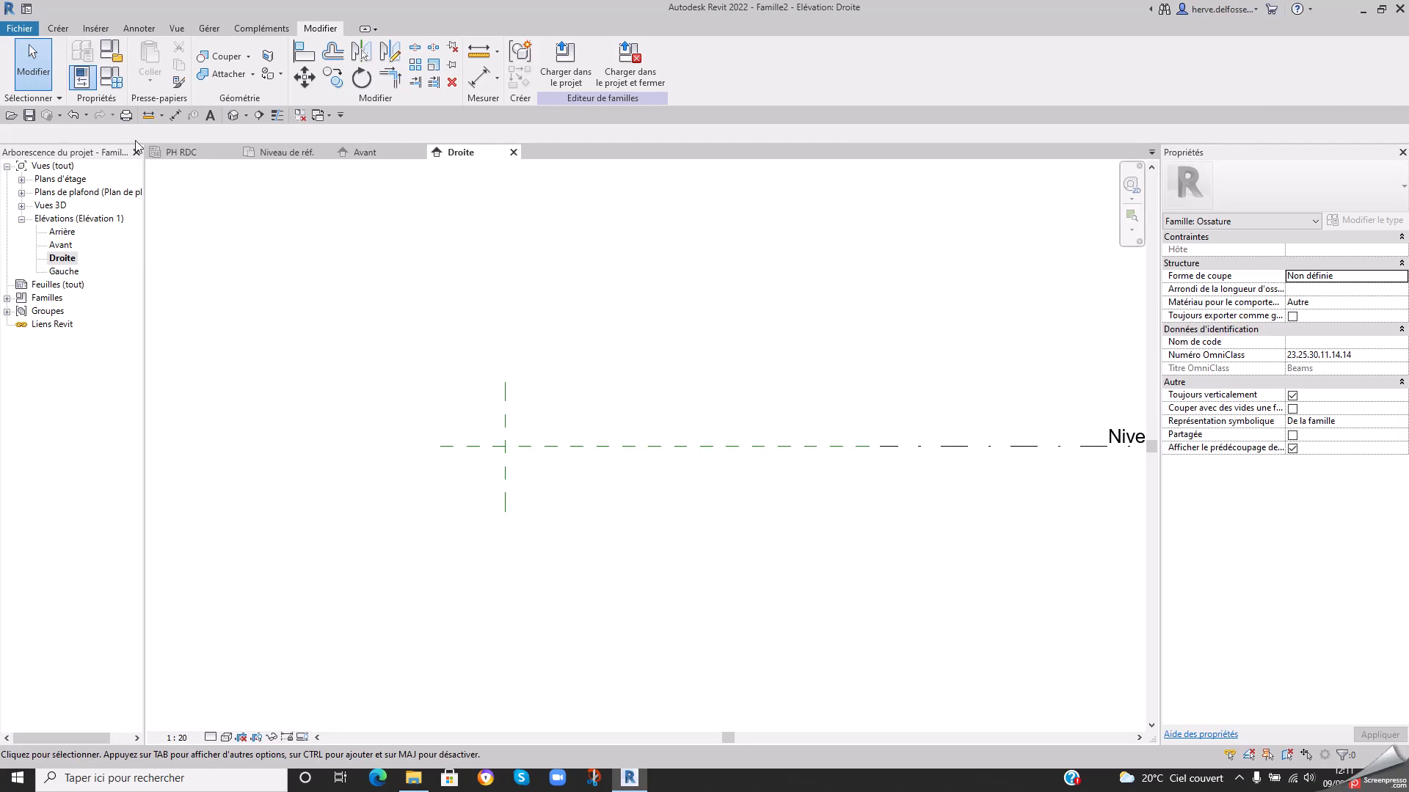
- Undo the deletions to look at the original beam profile in the Droite elevation, and redo them
click(76, 116)
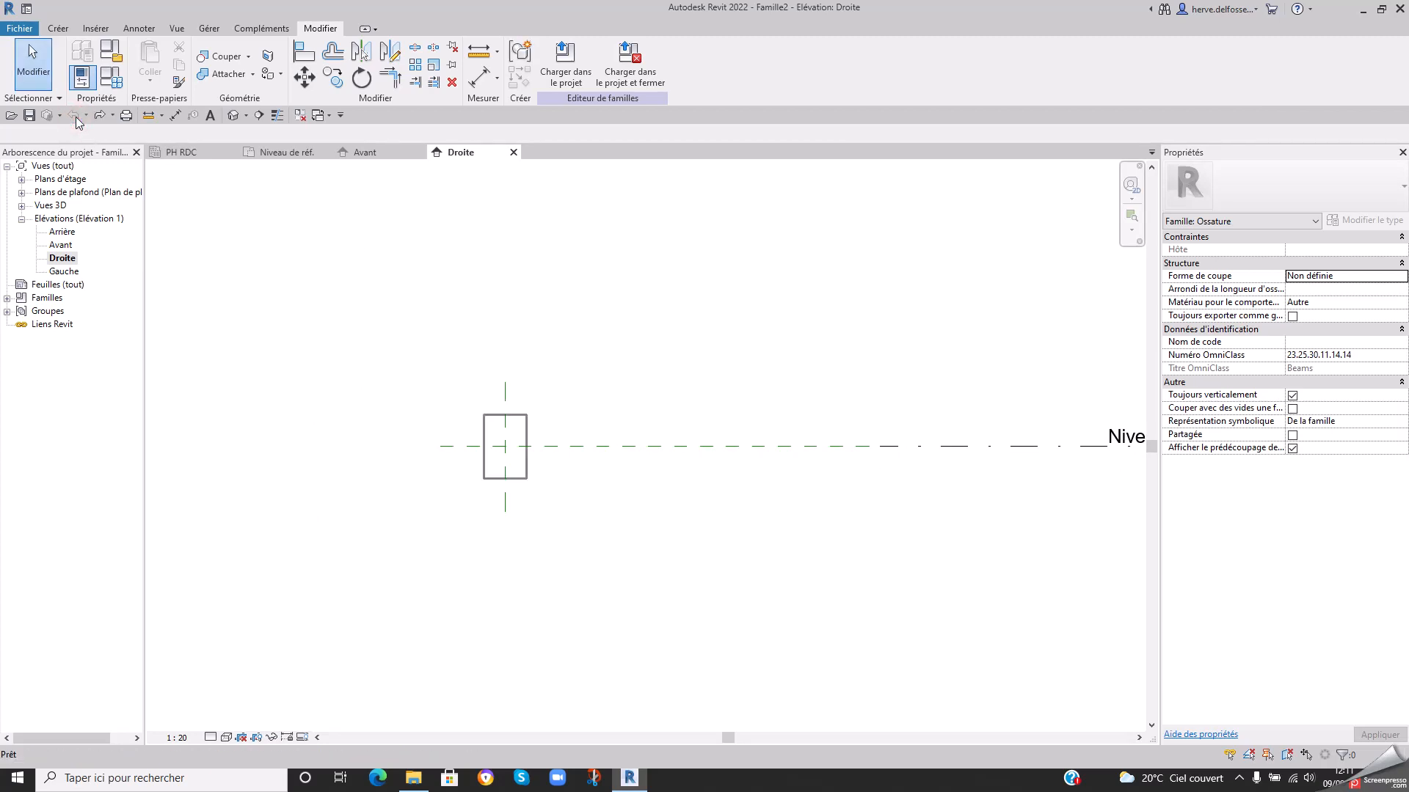
click(98, 116)
click(98, 116)
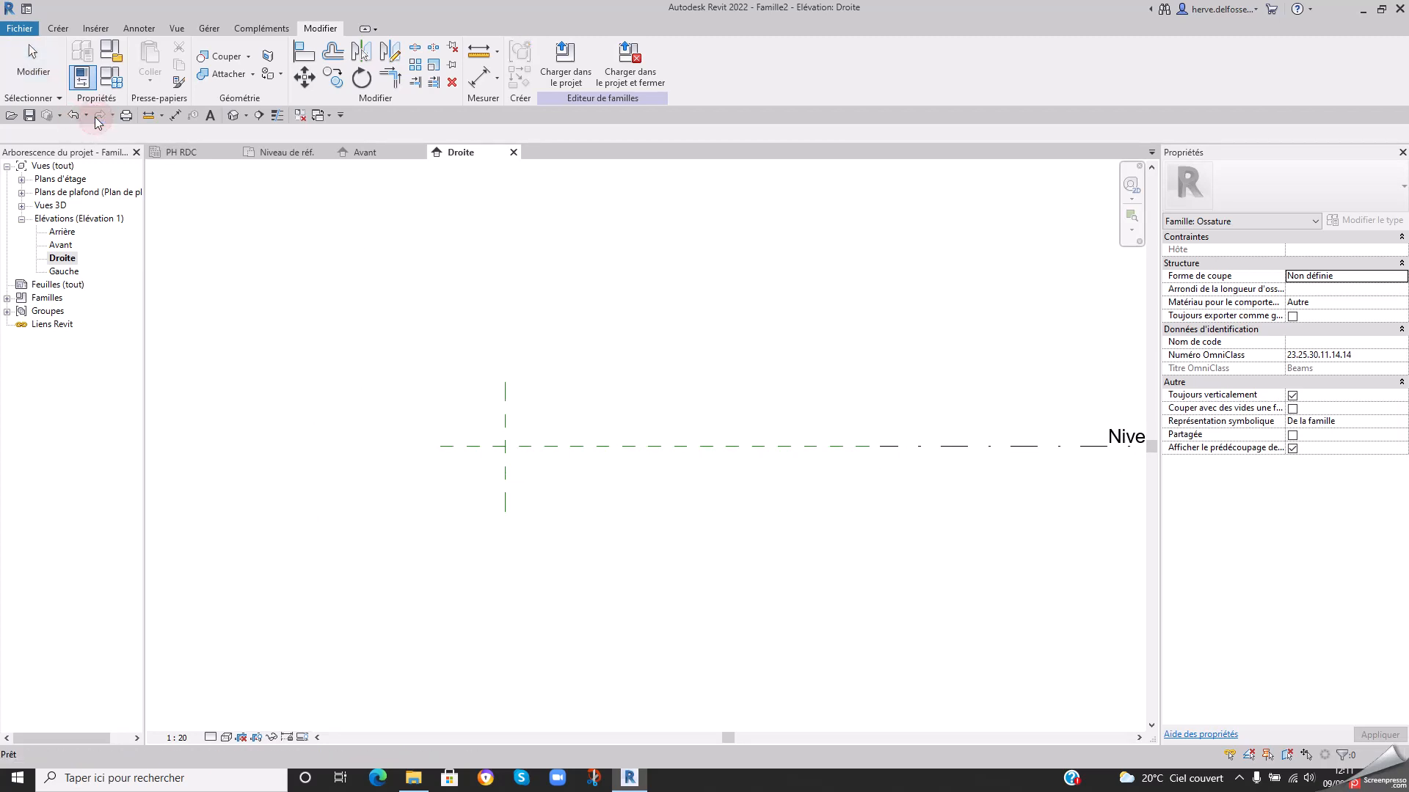
- Draw four reference planes around the centre planes: about 102 mm above, 202 mm below and 129 mm to each side
scroll(482, 436, up, 1)
scroll(693, 467, up, 1)
middle_drag(671, 473, 636, 421)
scroll(500, 369, up, 2)
middle_drag(560, 382, 636, 374)
scroll(635, 374, up, 1)
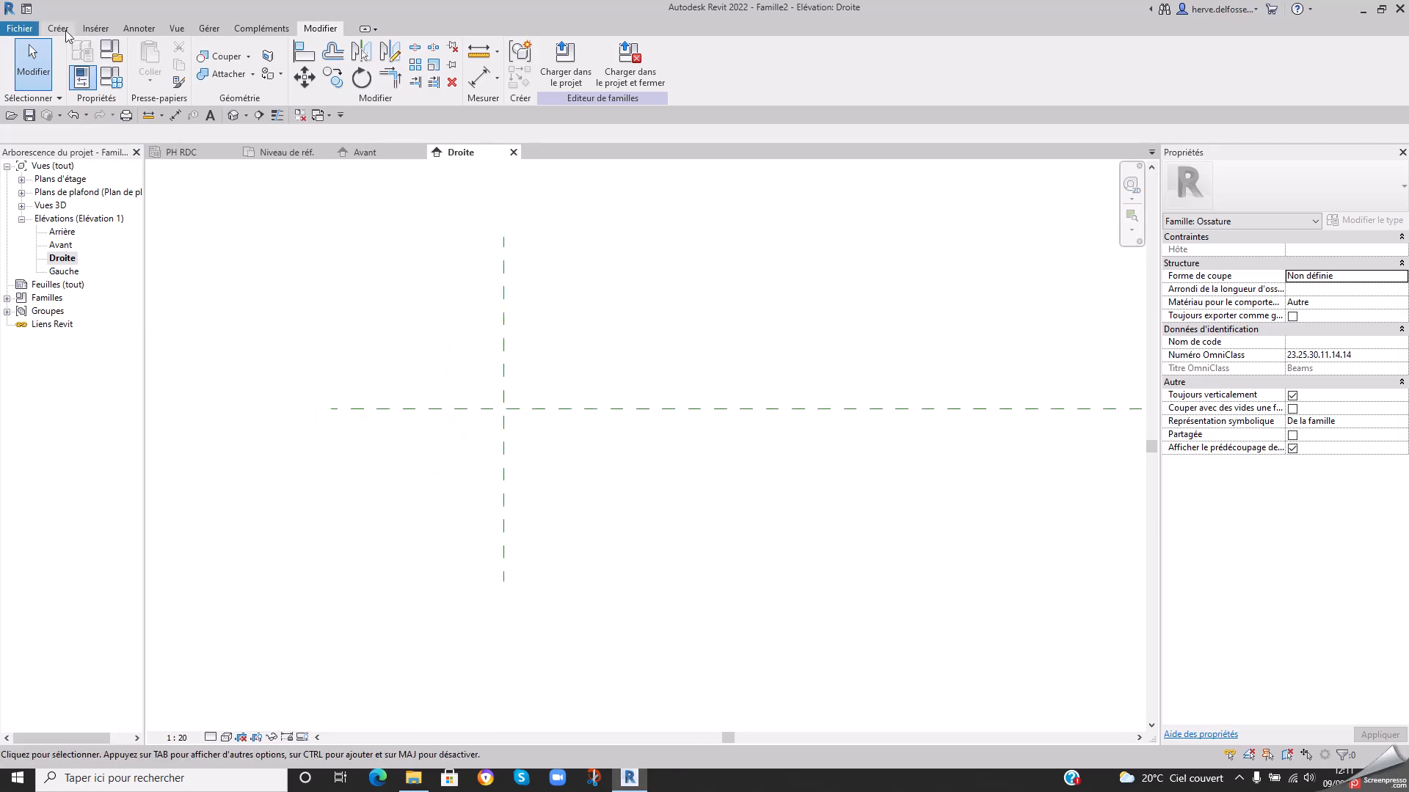
click(58, 27)
click(1122, 63)
click(641, 352)
click(575, 280)
click(575, 566)
click(669, 522)
click(380, 522)
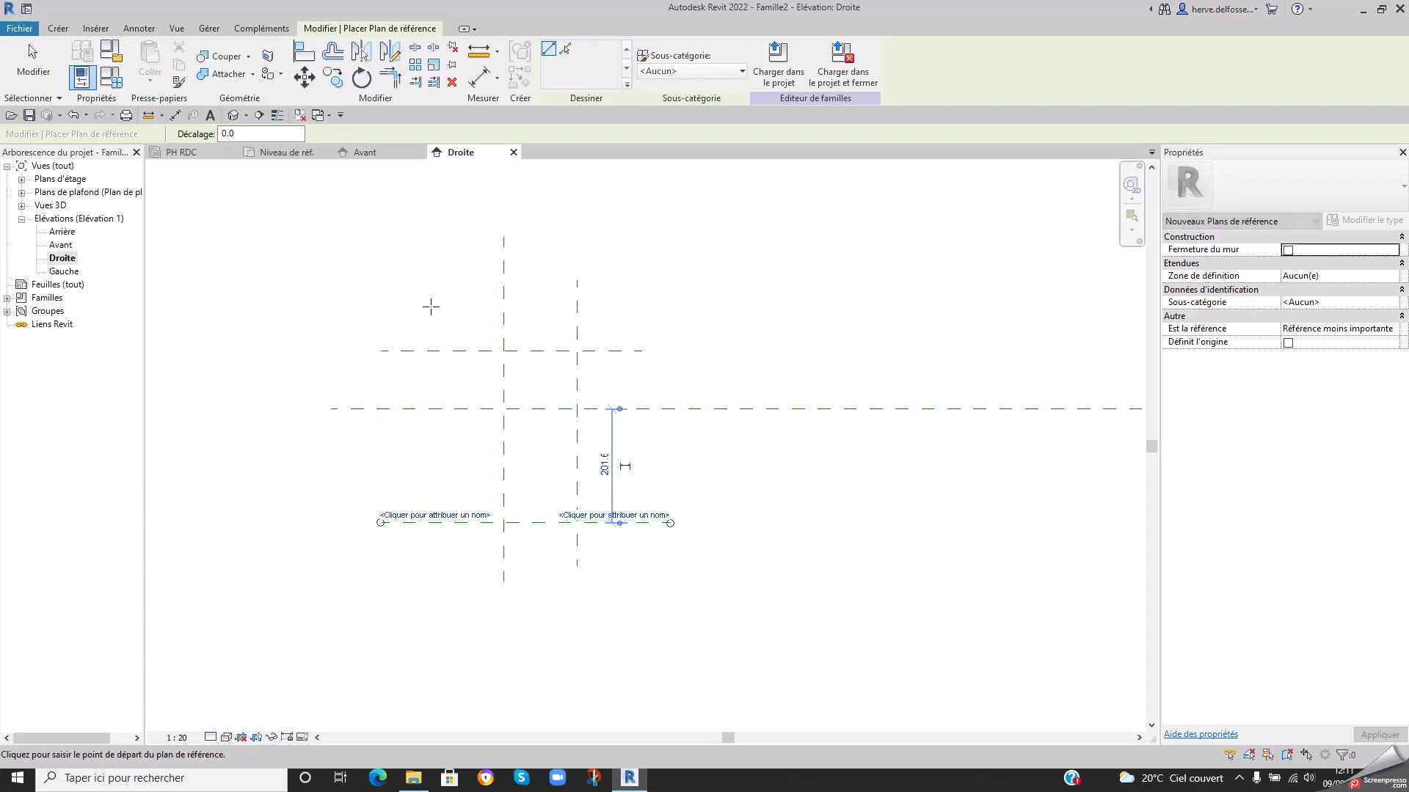
click(431, 306)
click(430, 569)
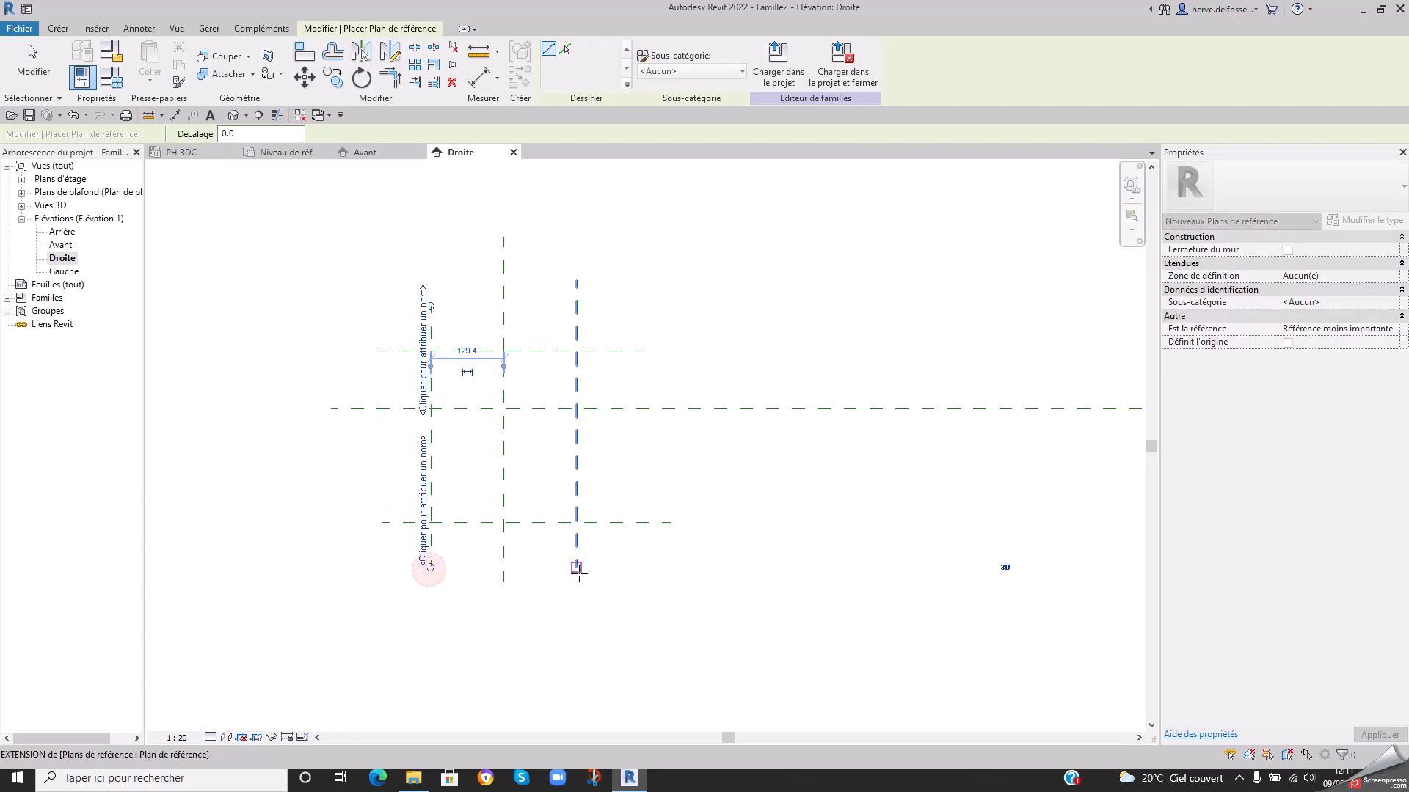
key(Escape)
- Place one aligned dimension string across the three vertical reference planes, above the layout
scroll(685, 485, up, 2)
middle_drag(686, 490, 801, 496)
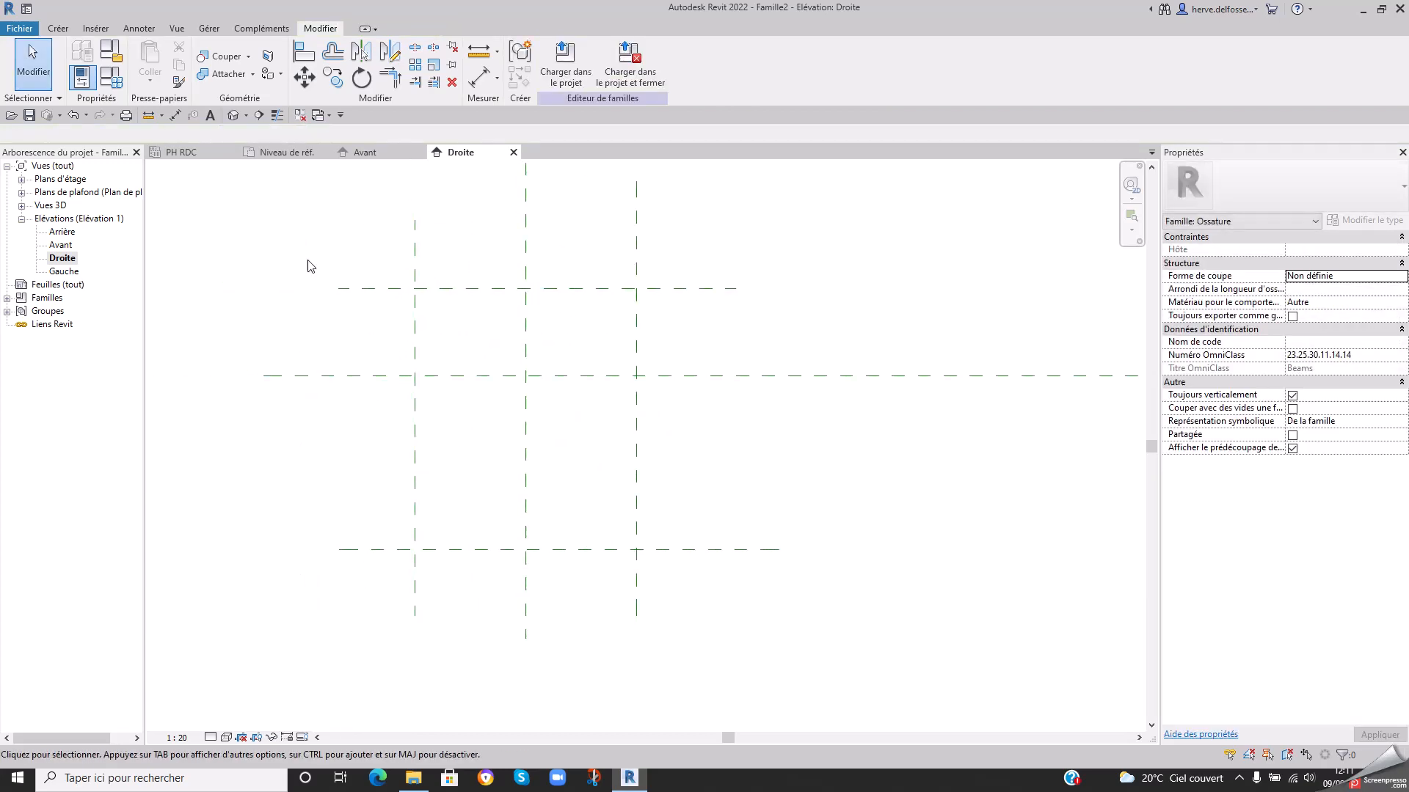
click(175, 115)
click(416, 258)
click(525, 253)
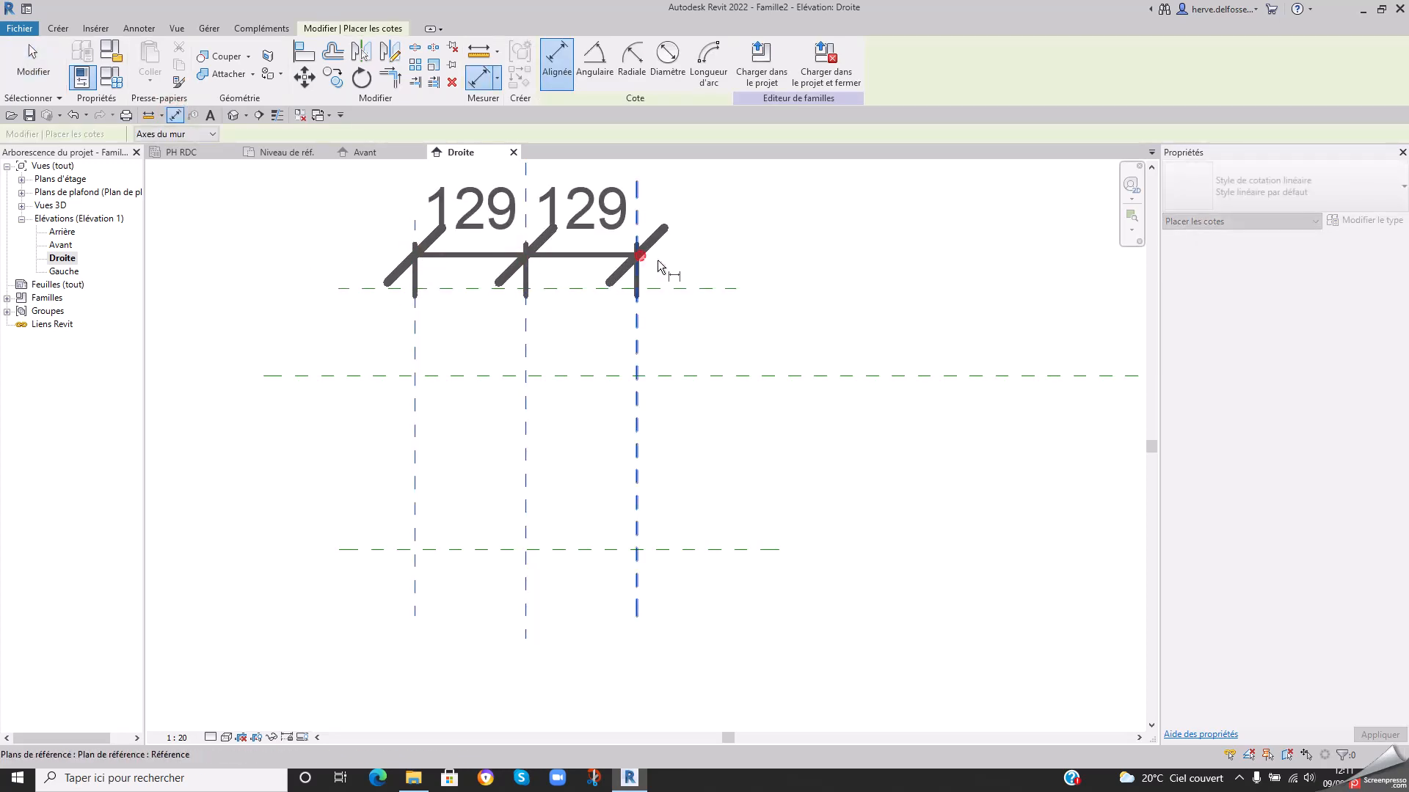
click(636, 254)
middle_drag(714, 273, 698, 465)
click(770, 295)
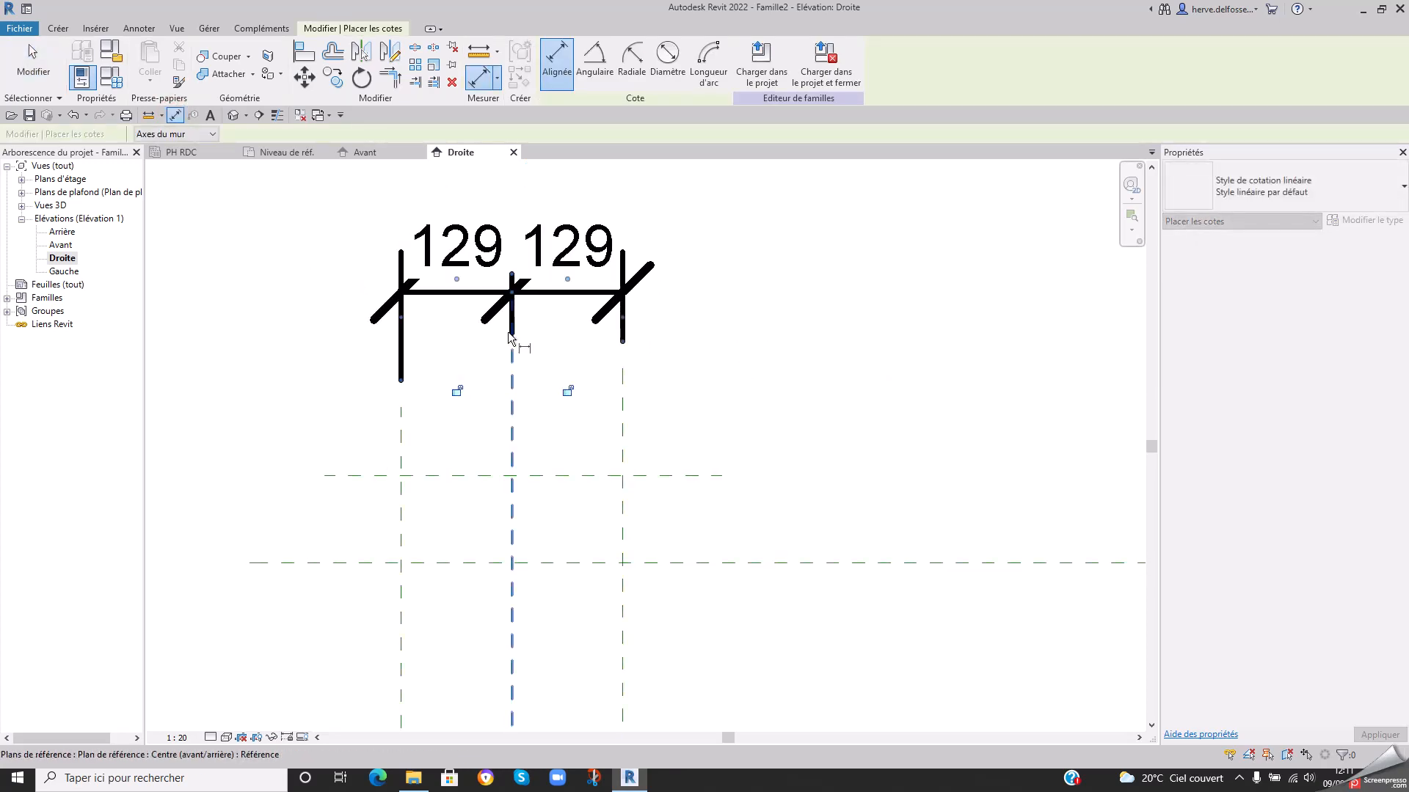
- Apply the EQ constraint to the dimension string of the three vertical reference planes
scroll(524, 314, down, 3)
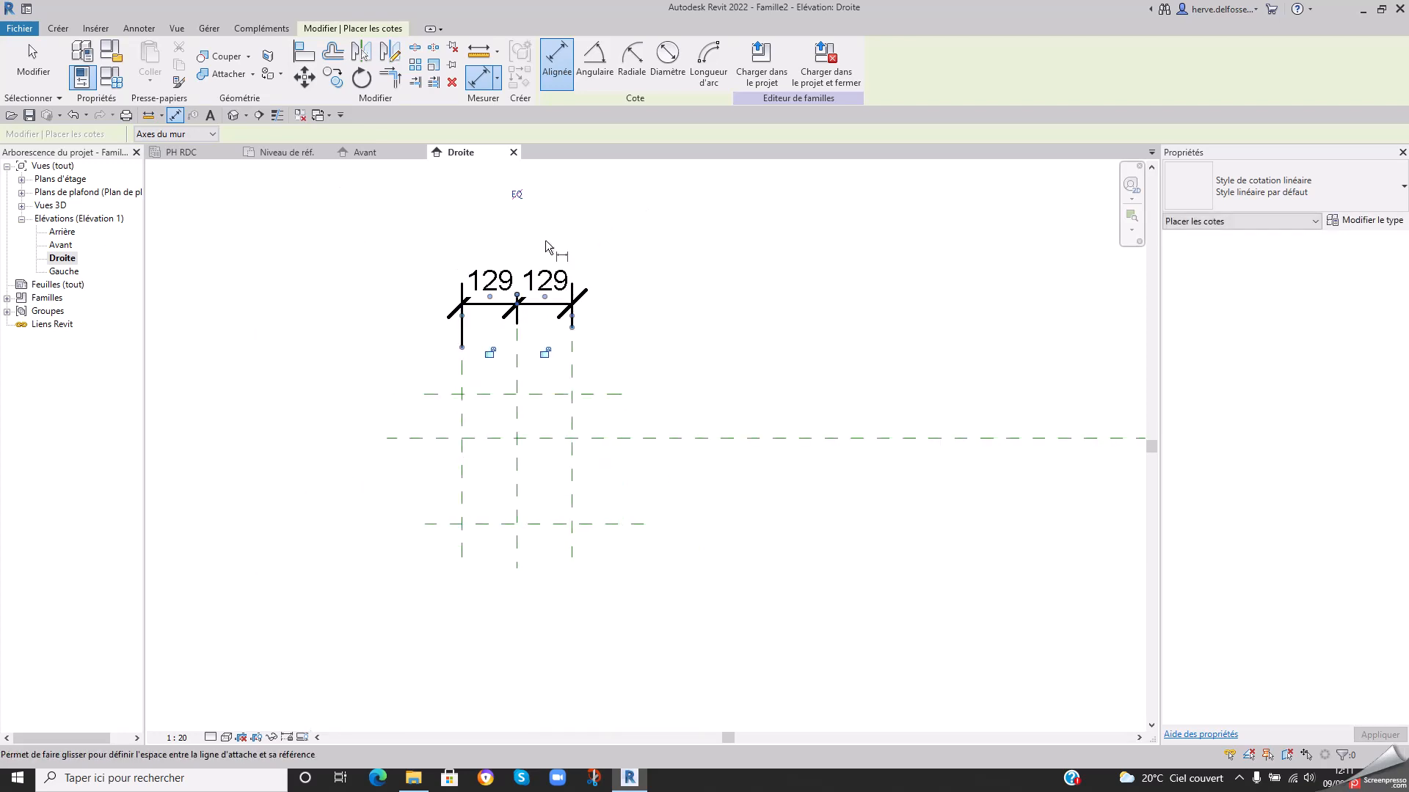
click(519, 195)
key(Escape)
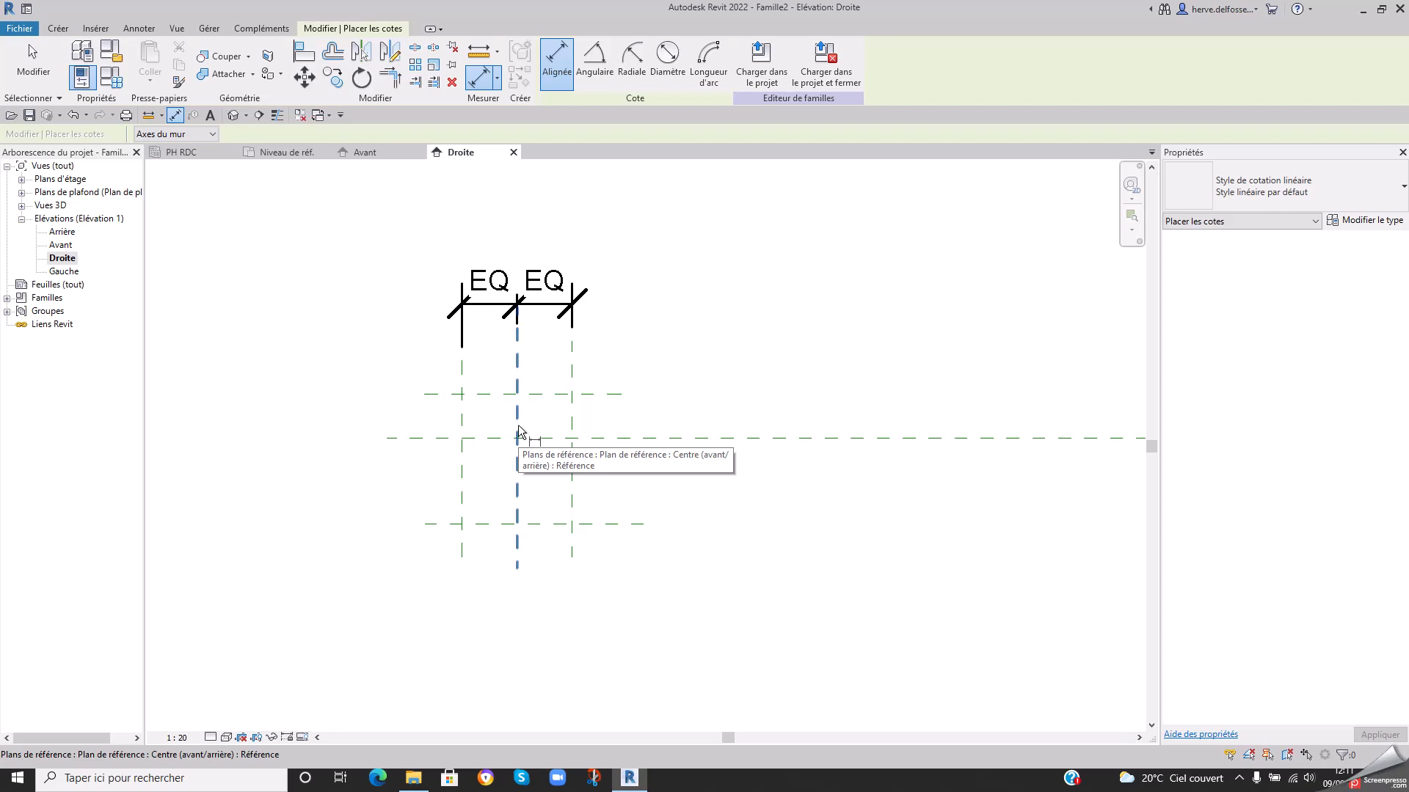
key(Escape)
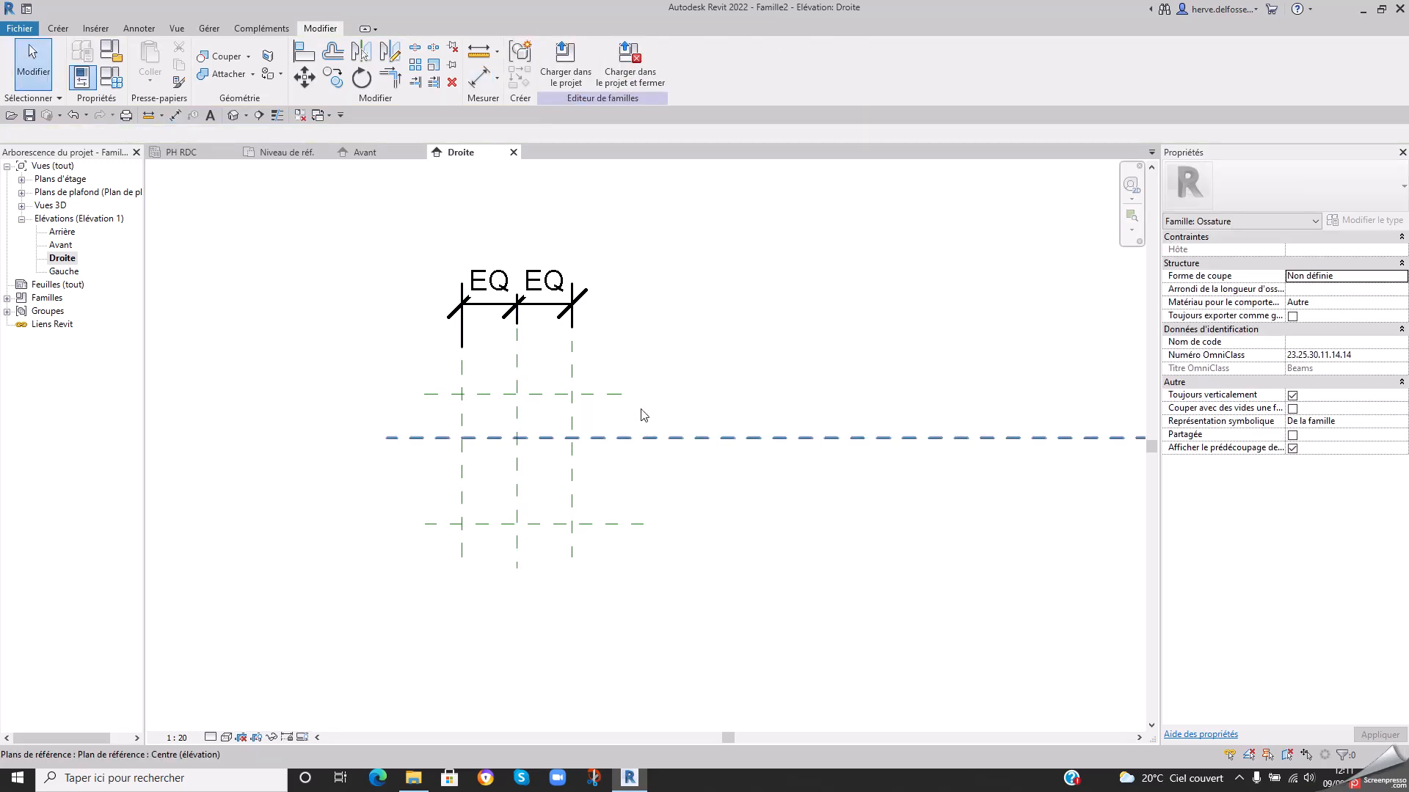
- Place one aligned dimension string across the three horizontal reference planes, beside the layout
click(175, 116)
click(416, 394)
click(422, 438)
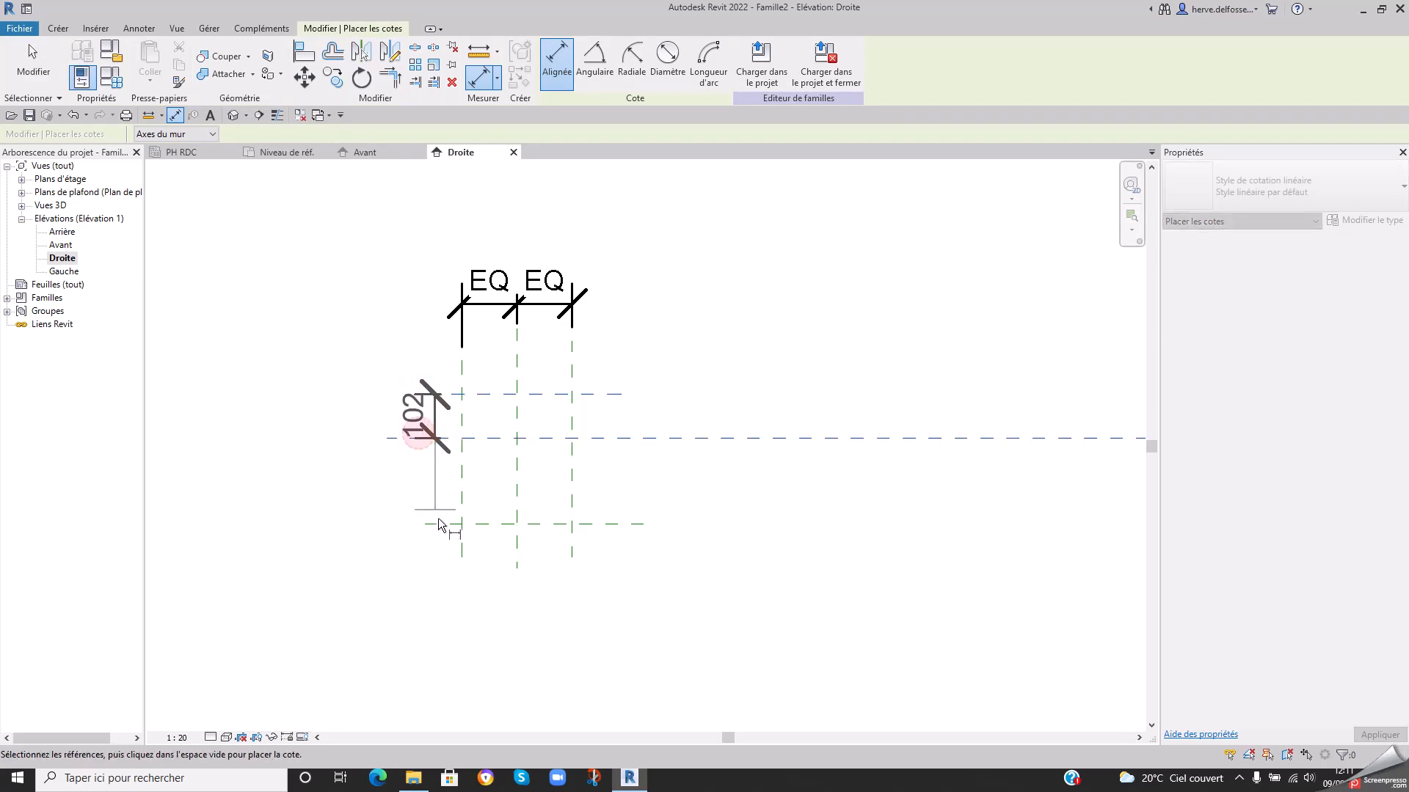
click(438, 525)
click(292, 522)
key(Escape)
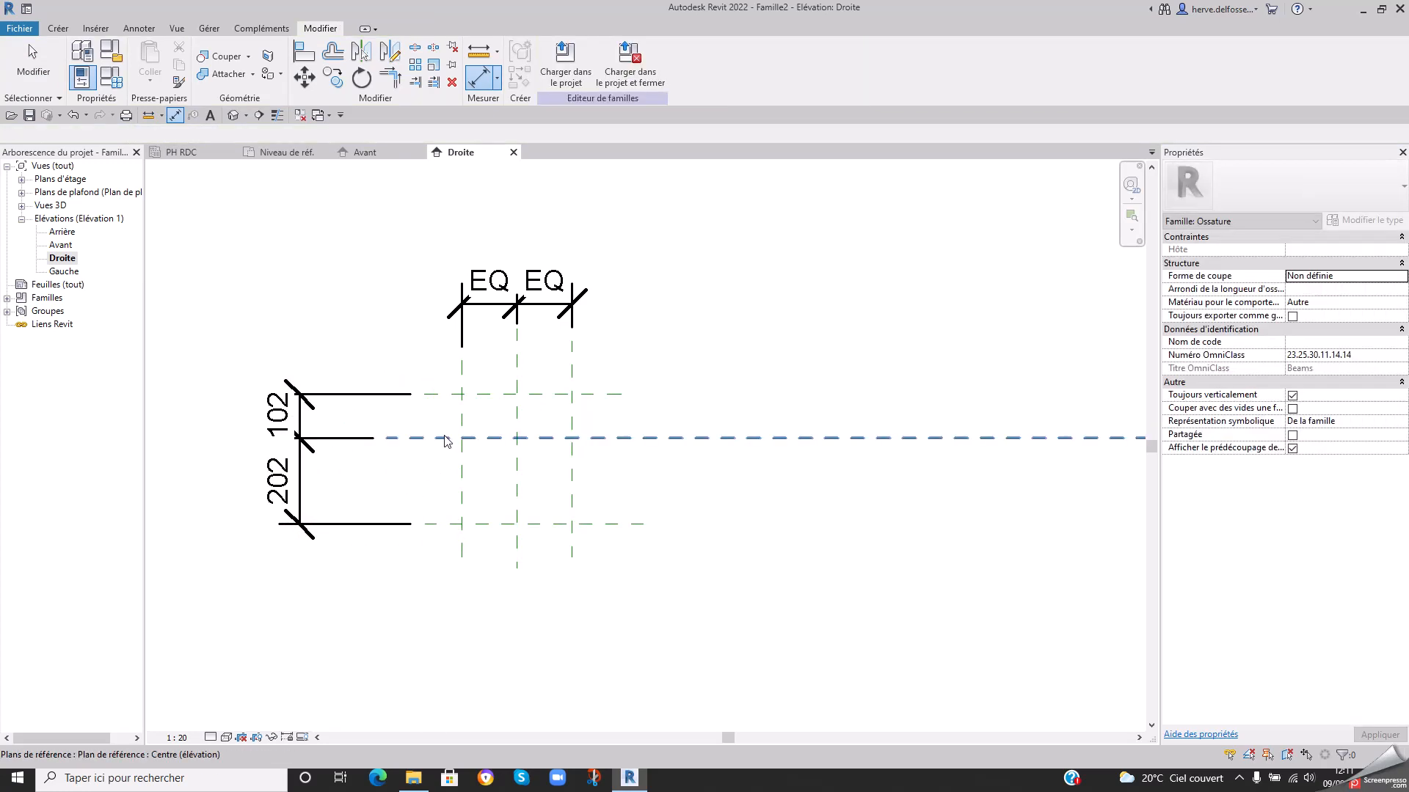
click(292, 489)
click(412, 464)
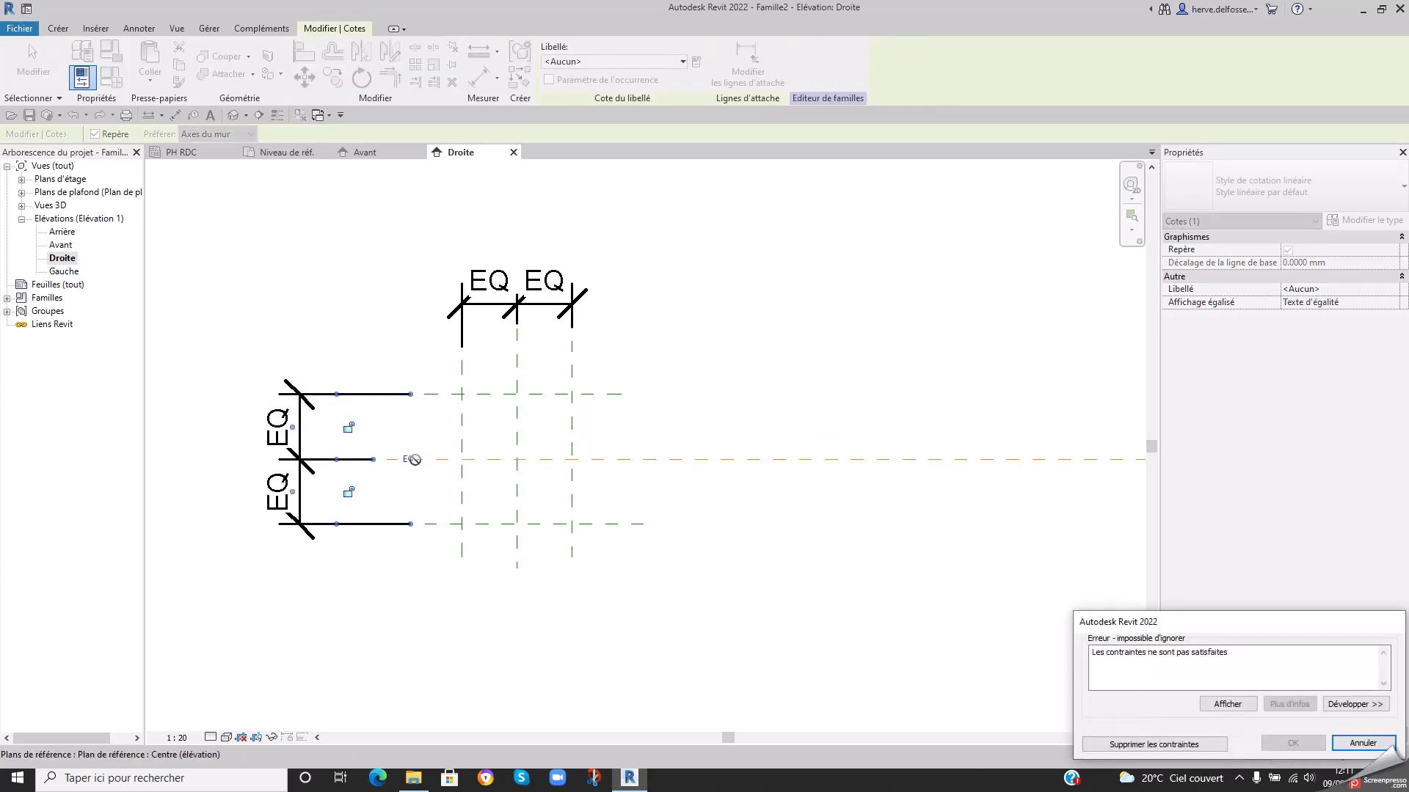
key(Escape)
key(Escape)
- Apply the EQ constraint to the dimension string of the three horizontal reference planes, removing the conflicting constraints
click(306, 482)
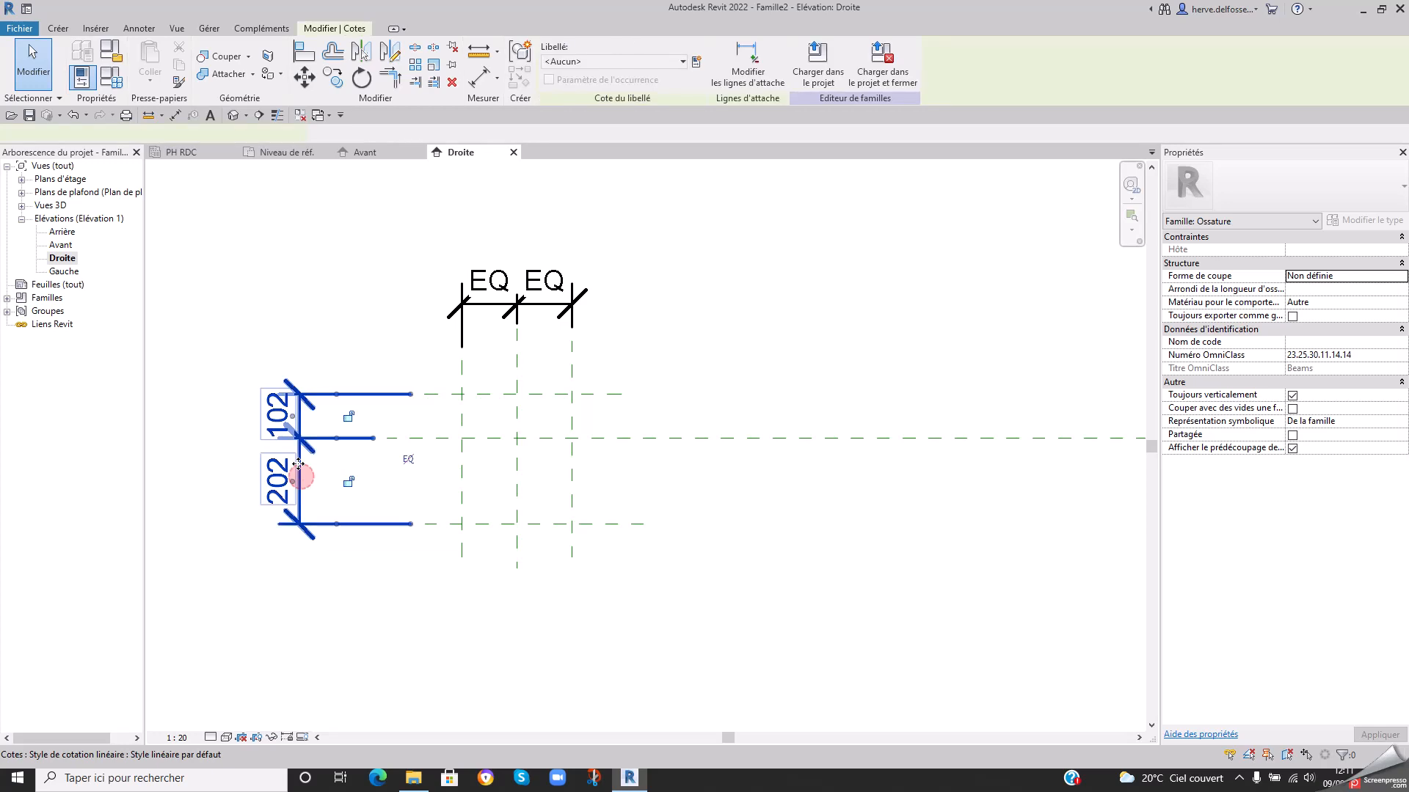
click(406, 457)
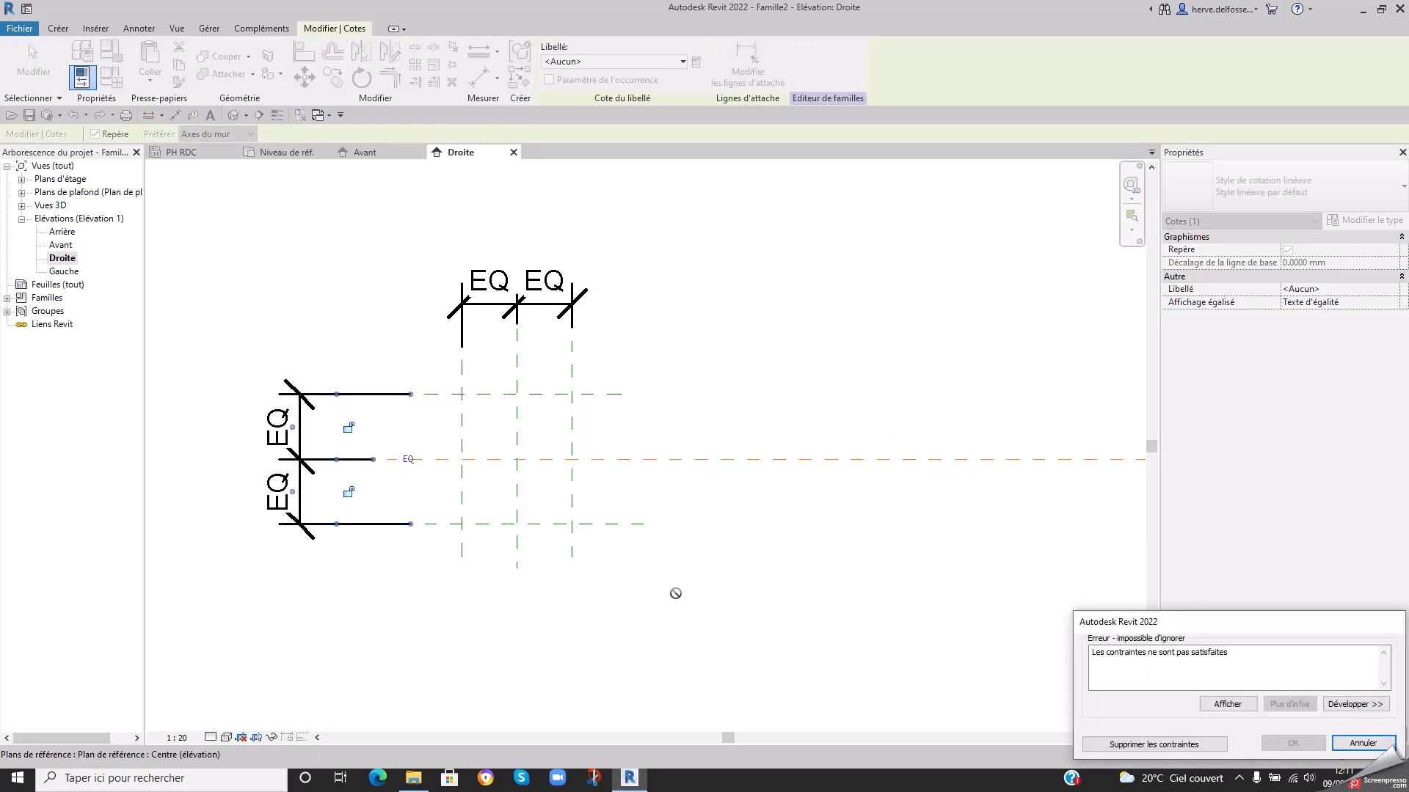
click(1115, 743)
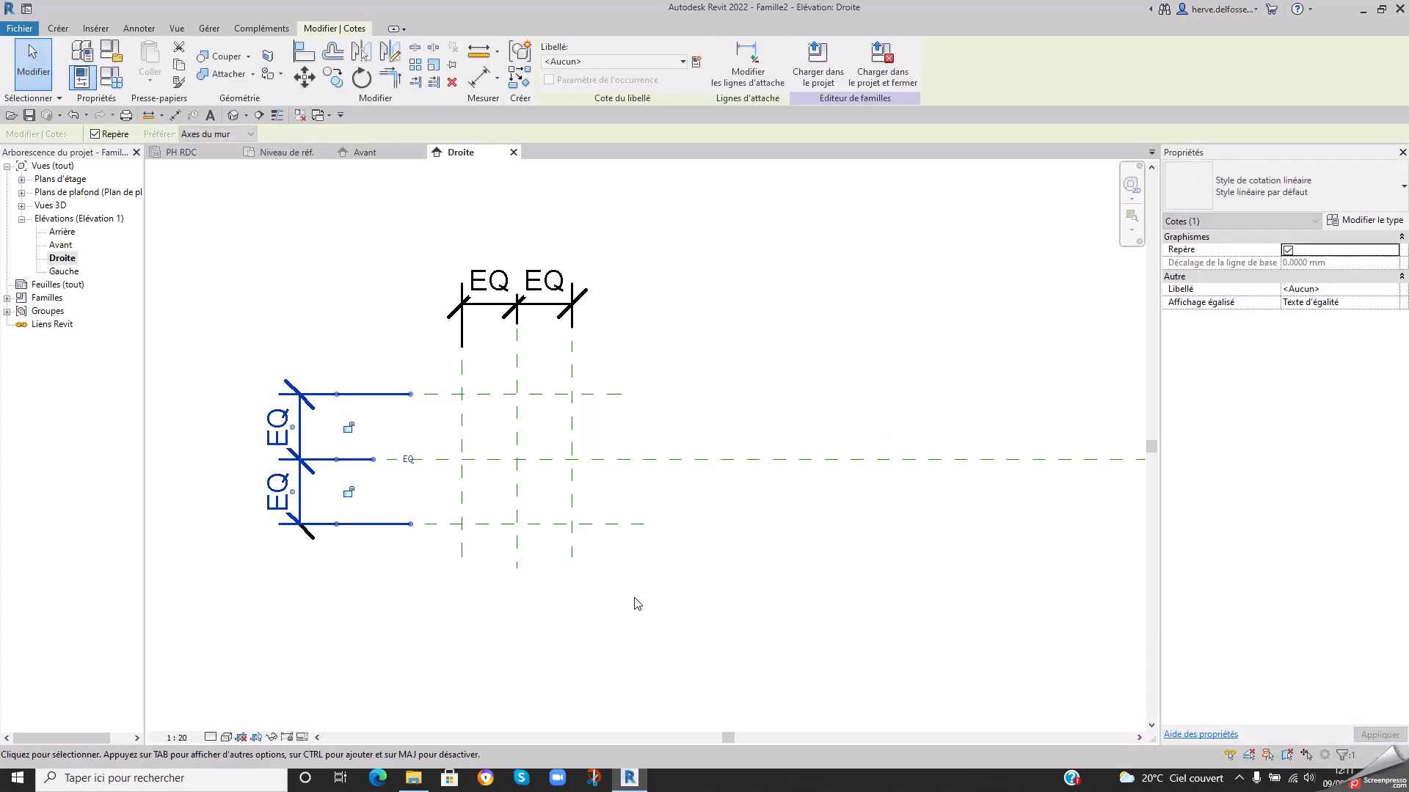
click(634, 601)
- Examine the existing parameters in the family types dialog
scroll(616, 580, down, 2)
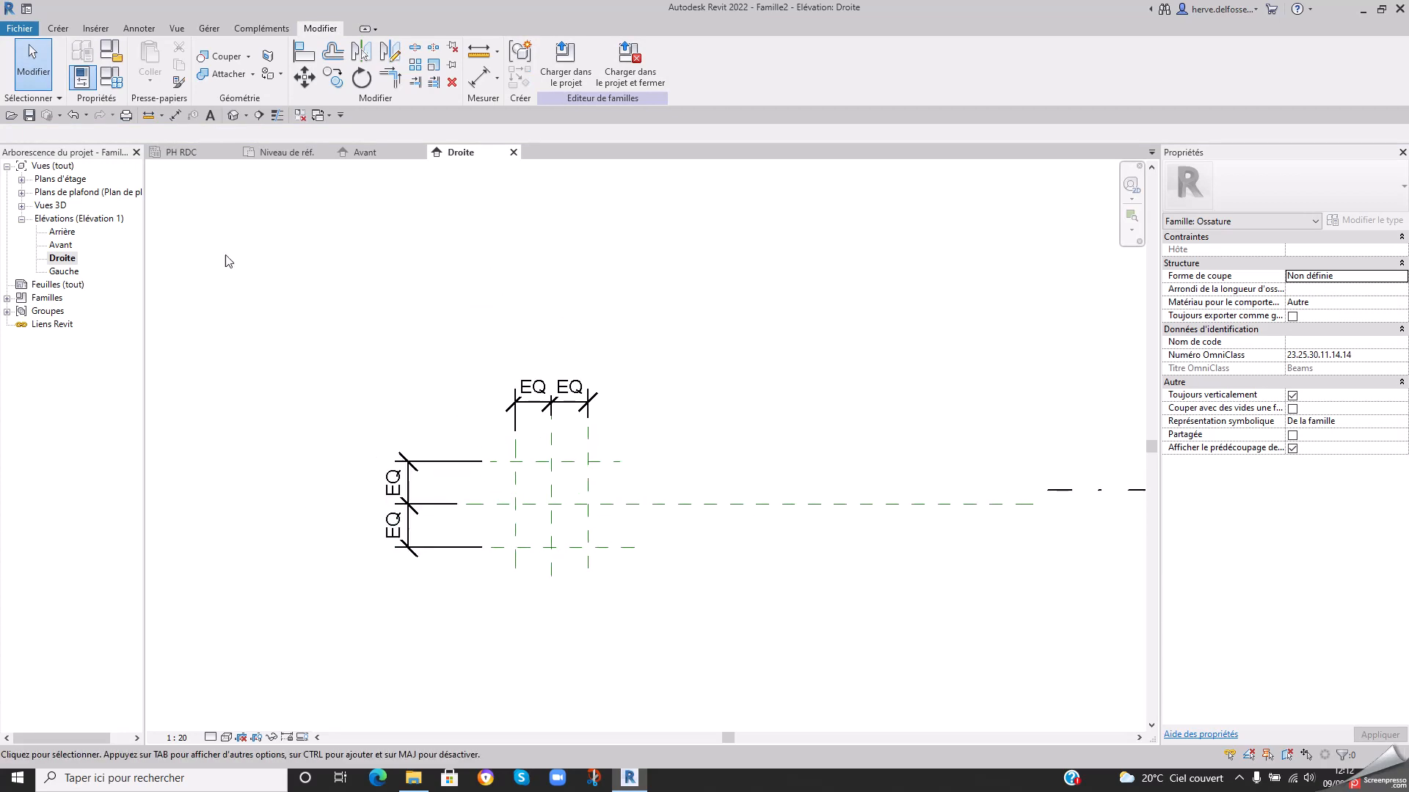
click(111, 76)
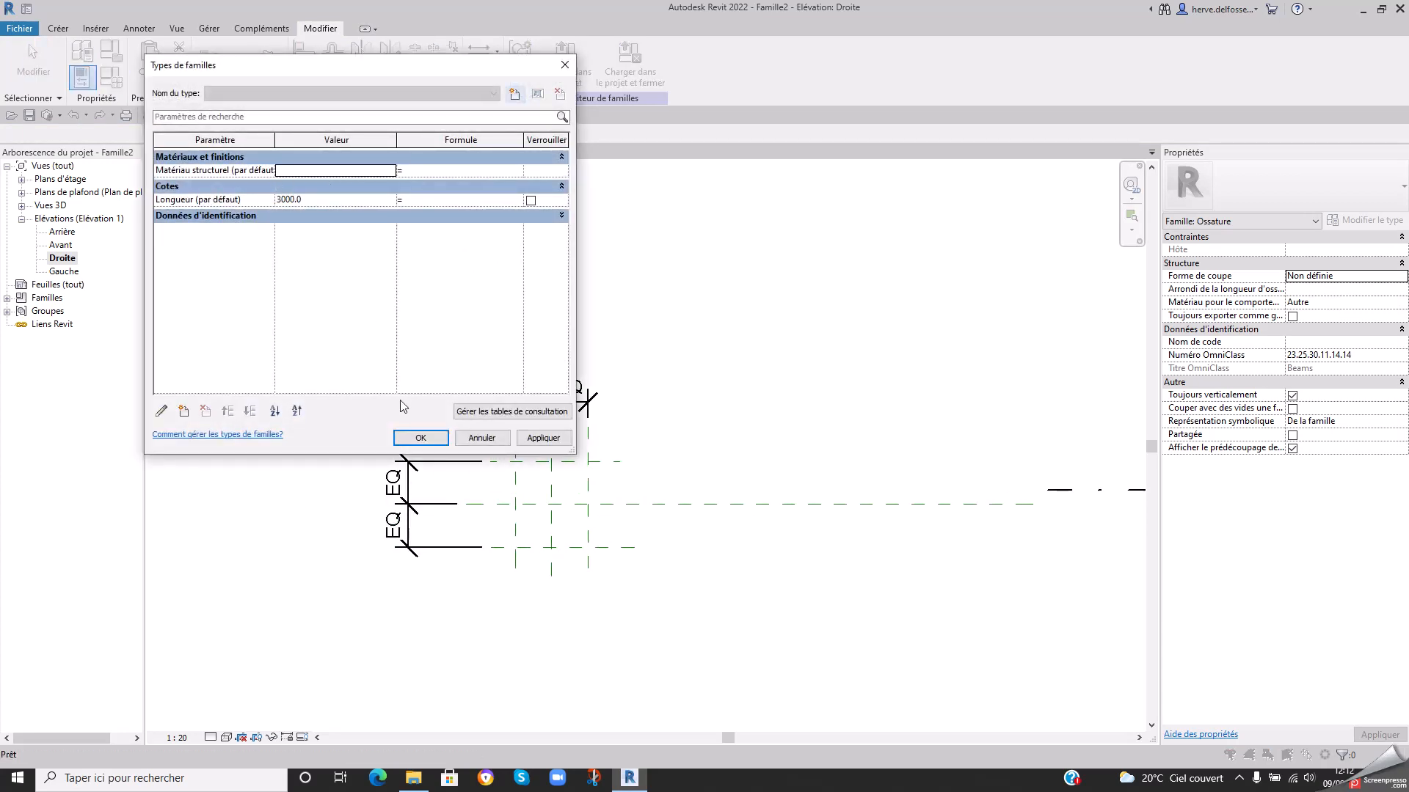
click(420, 438)
- Dimension the overall width between the two outer vertical reference planes, above the EQ string
middle_drag(737, 456, 848, 400)
scroll(851, 399, up, 2)
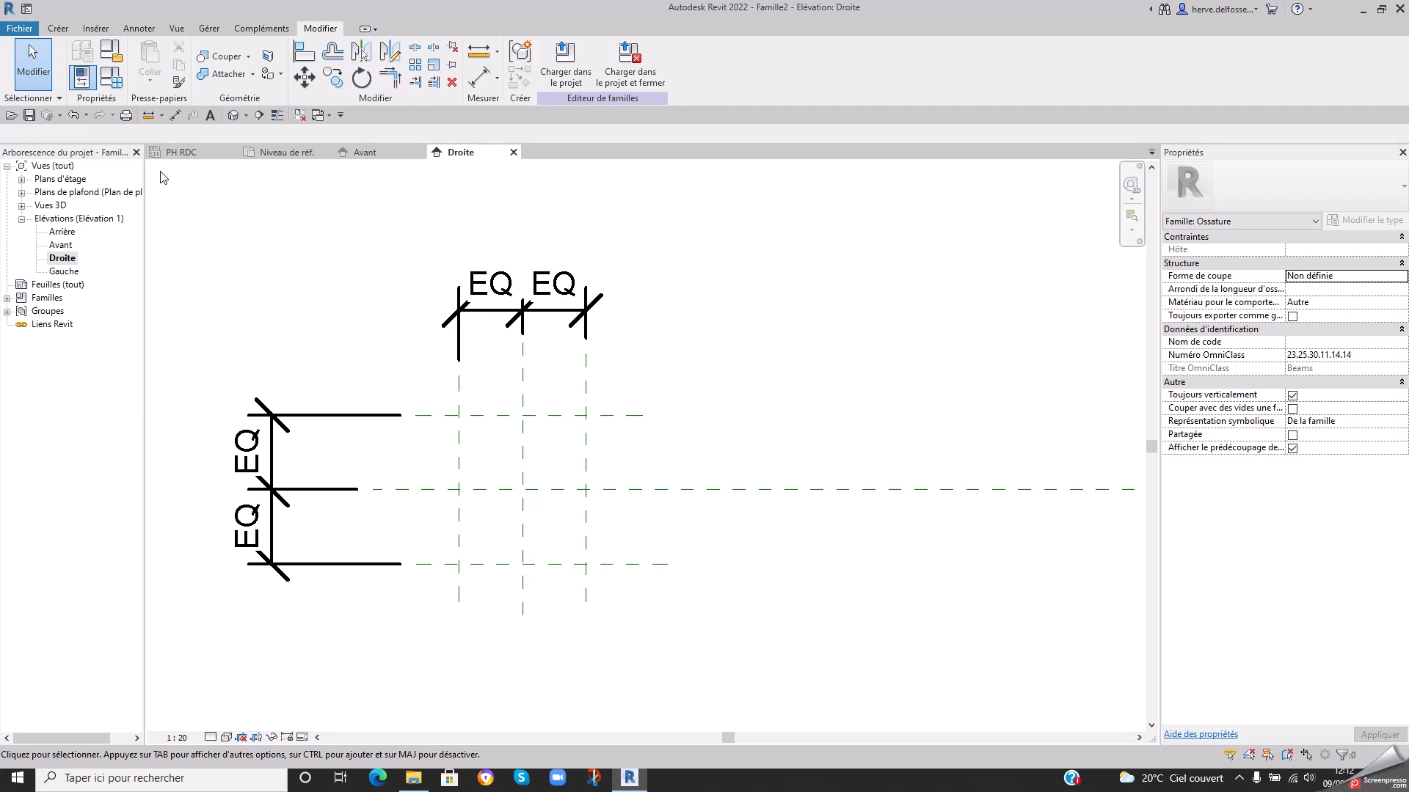
click(175, 116)
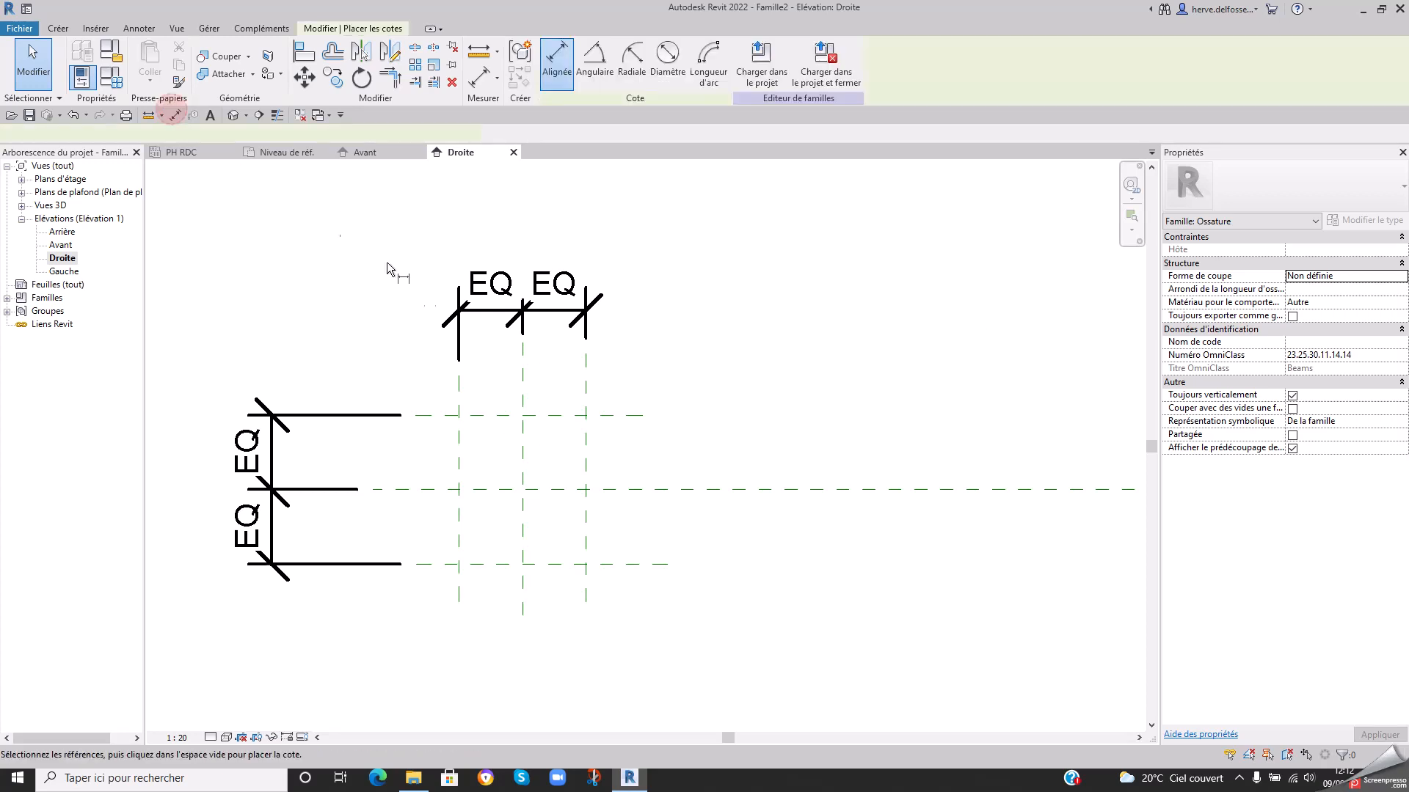
click(467, 386)
click(590, 402)
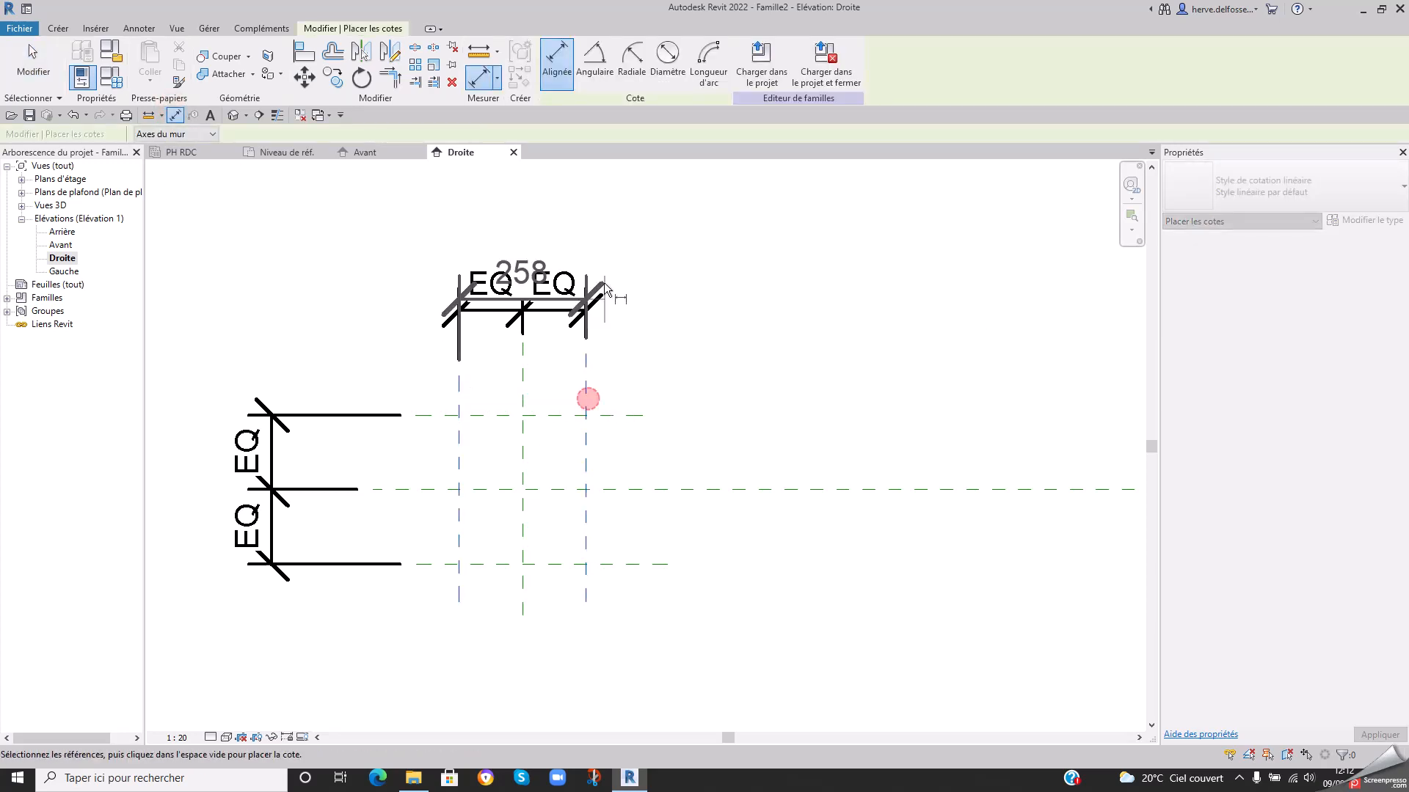
click(595, 249)
- Dimension the overall height between the upper and lower reference planes, outside the EQ string
click(486, 414)
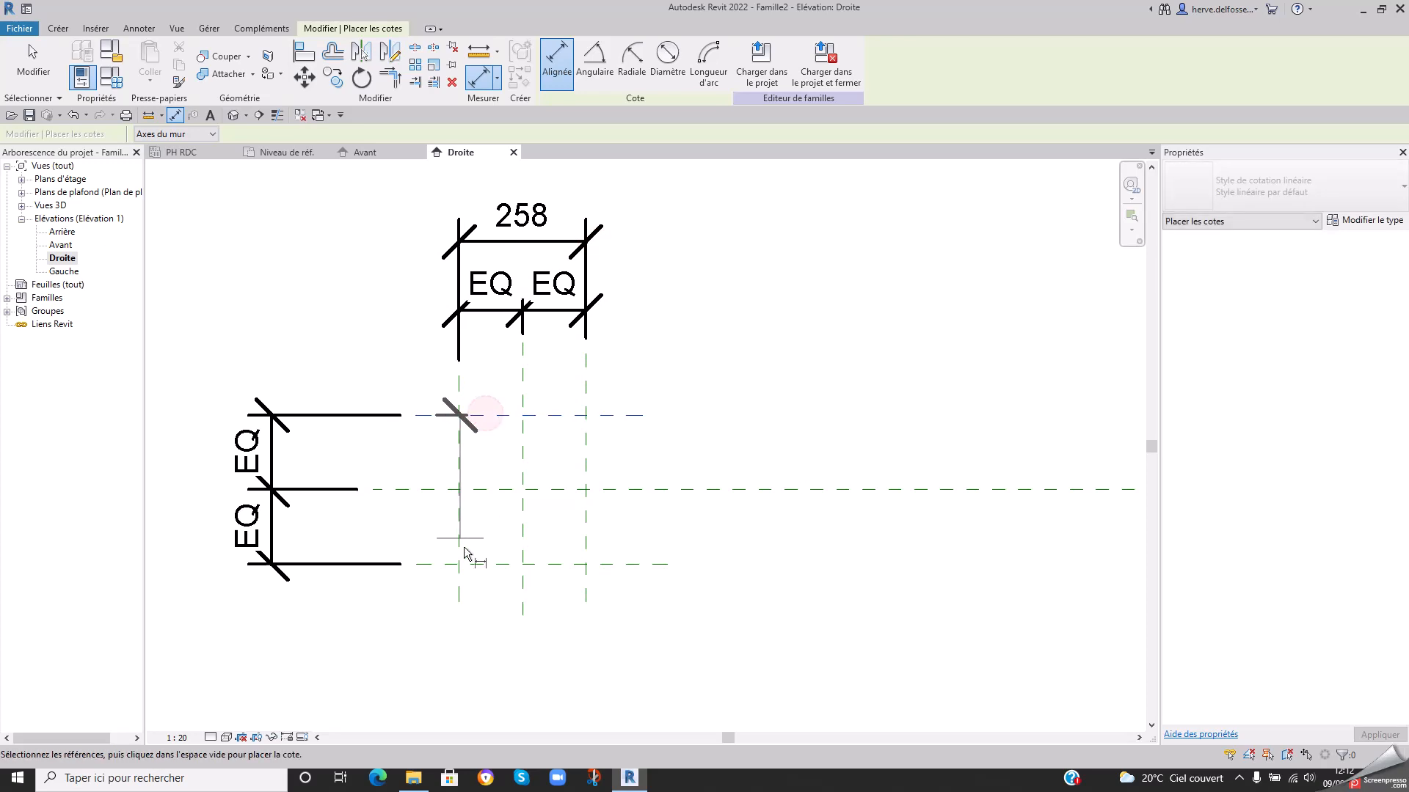
click(473, 566)
middle_drag(634, 564, 839, 590)
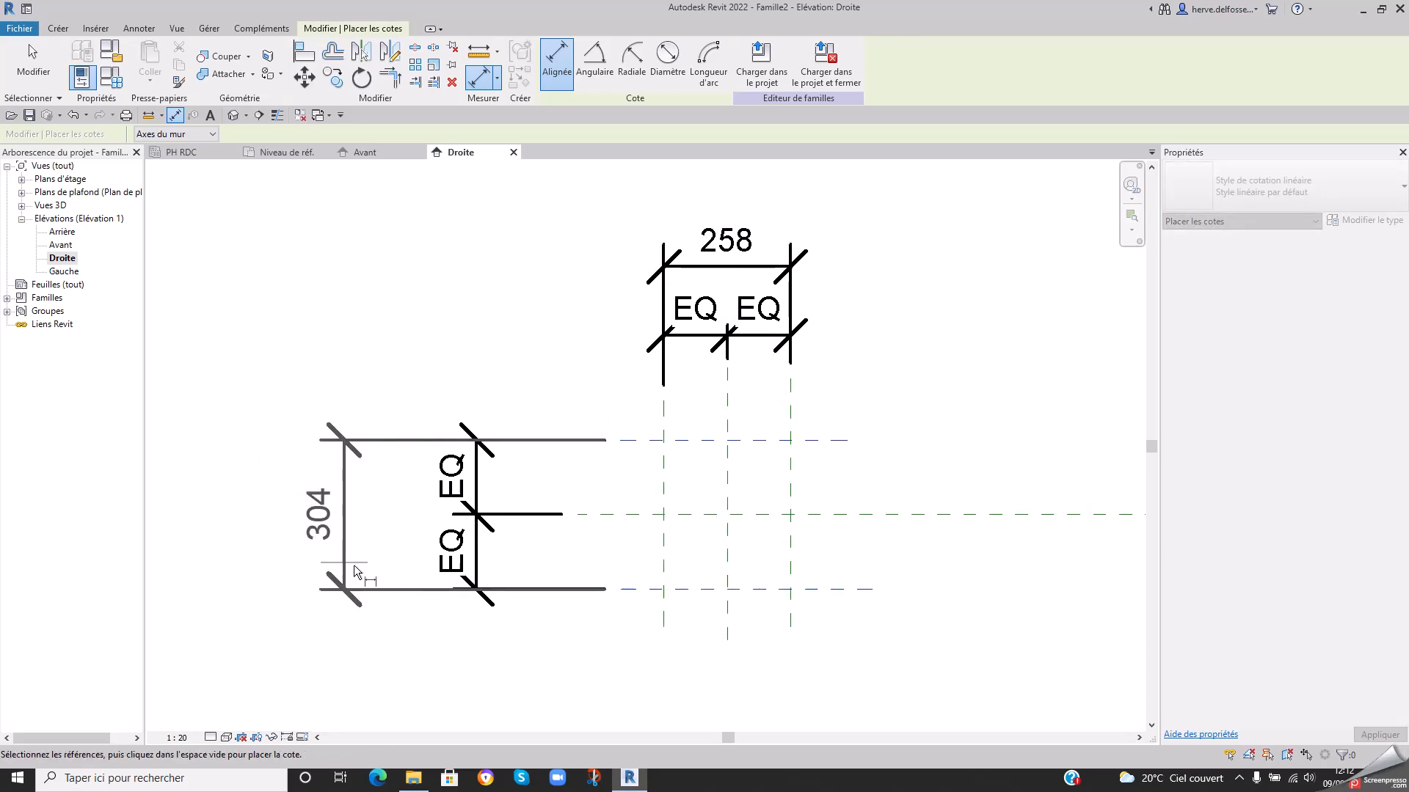
click(398, 575)
key(Escape)
- Start a shared parameter label for the overall width dimension and open the list of available shared parameters
scroll(745, 342, up, 1)
middle_drag(745, 342, 705, 459)
click(697, 375)
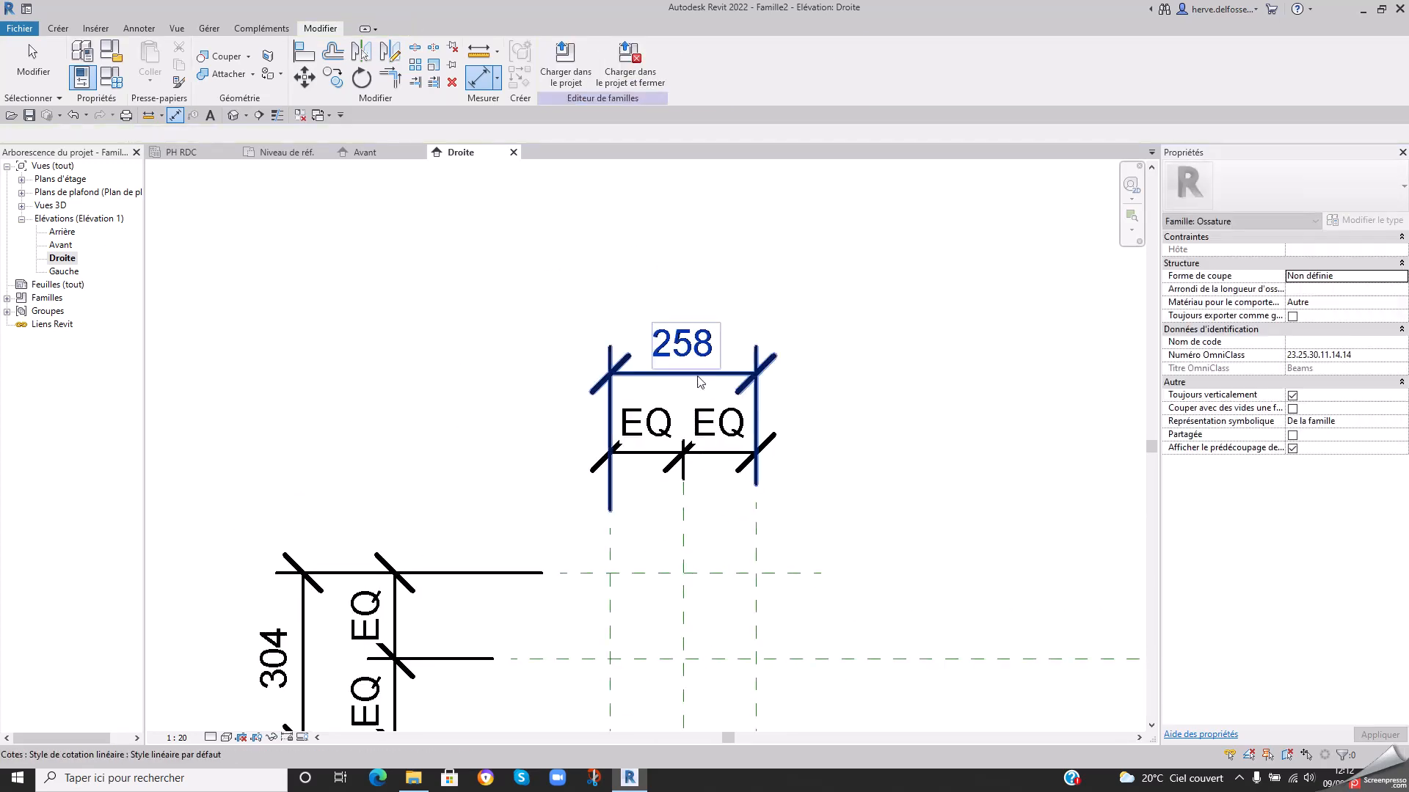
click(632, 63)
click(698, 67)
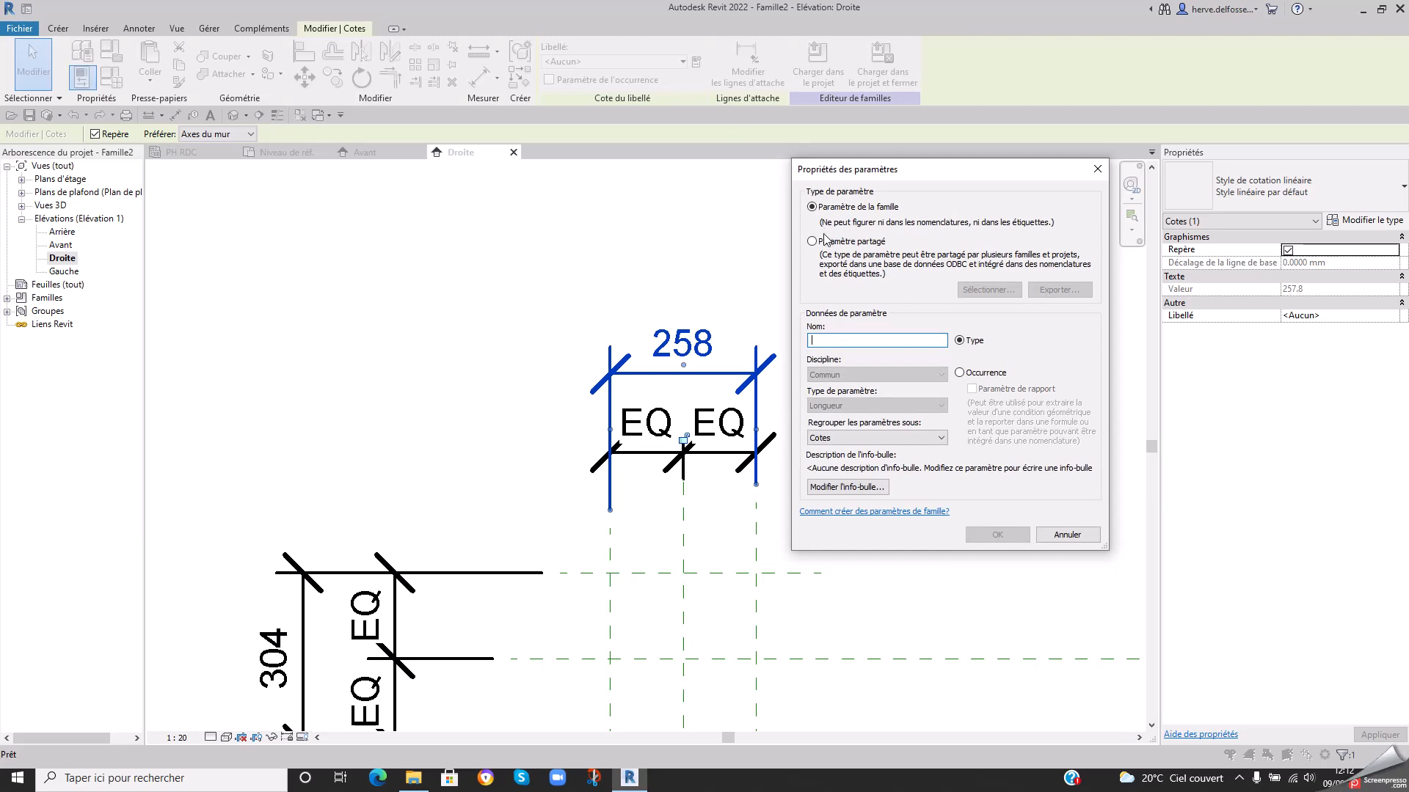
click(813, 240)
click(987, 289)
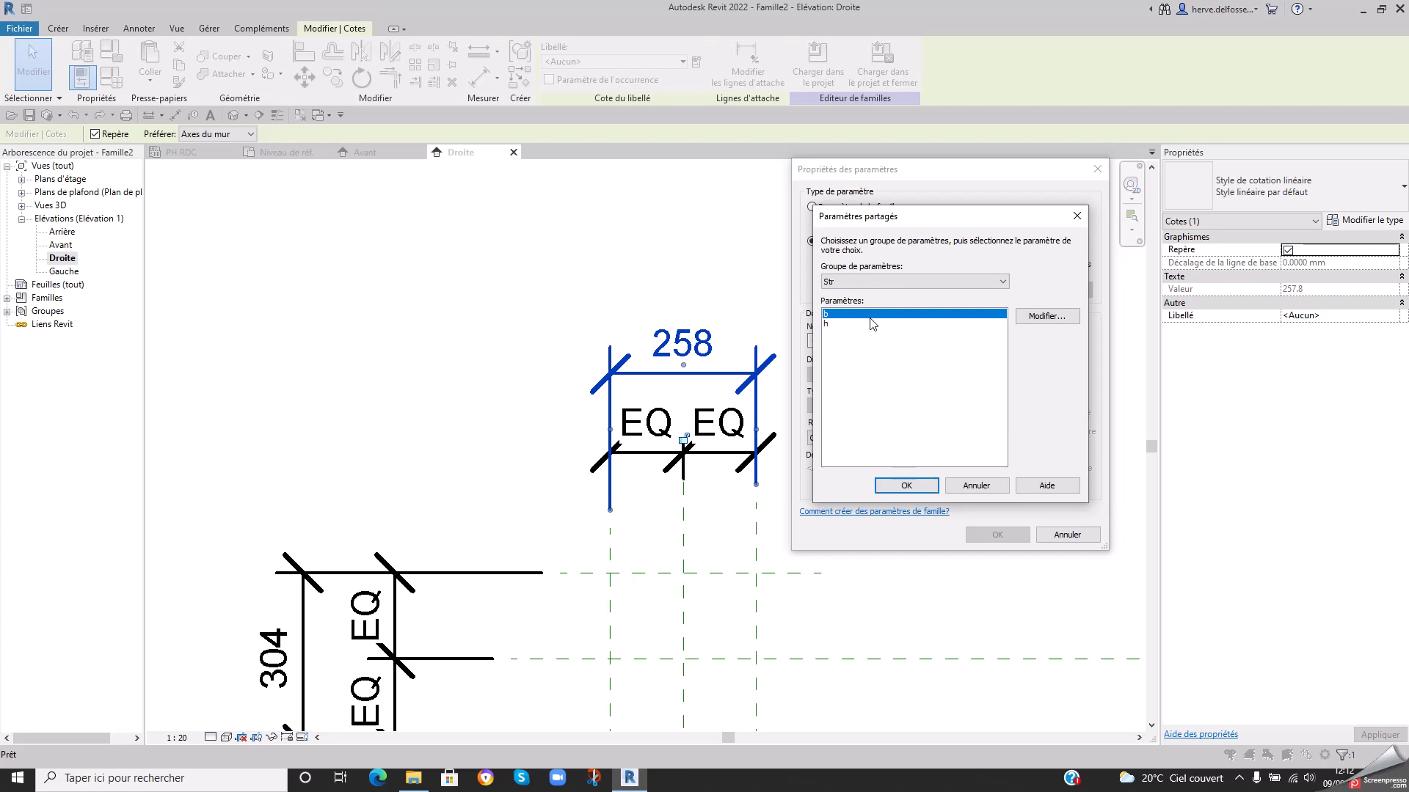
- Choose HD Parpar.txt from the Paramètres partagés folder as the shared parameter file
click(1055, 322)
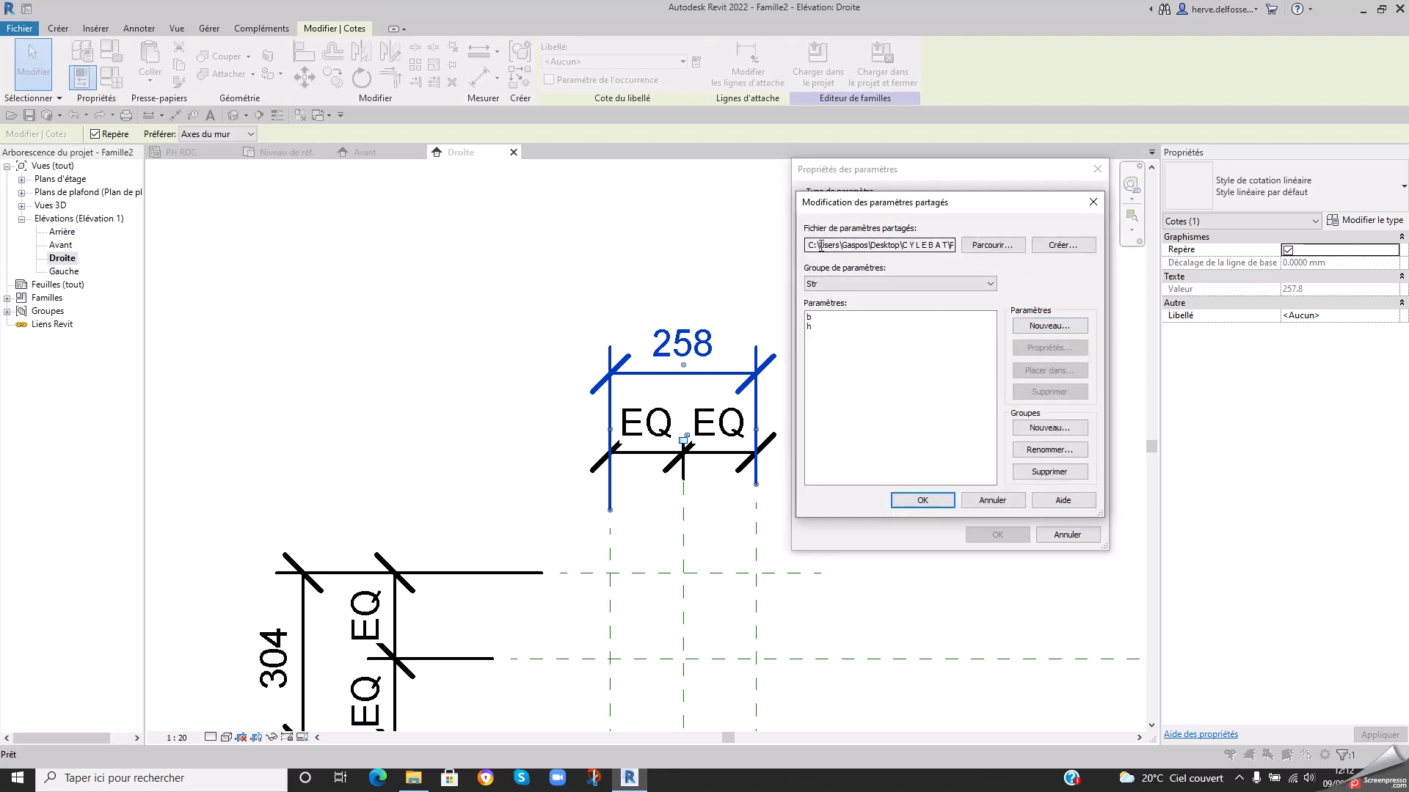
drag(821, 245, 969, 253)
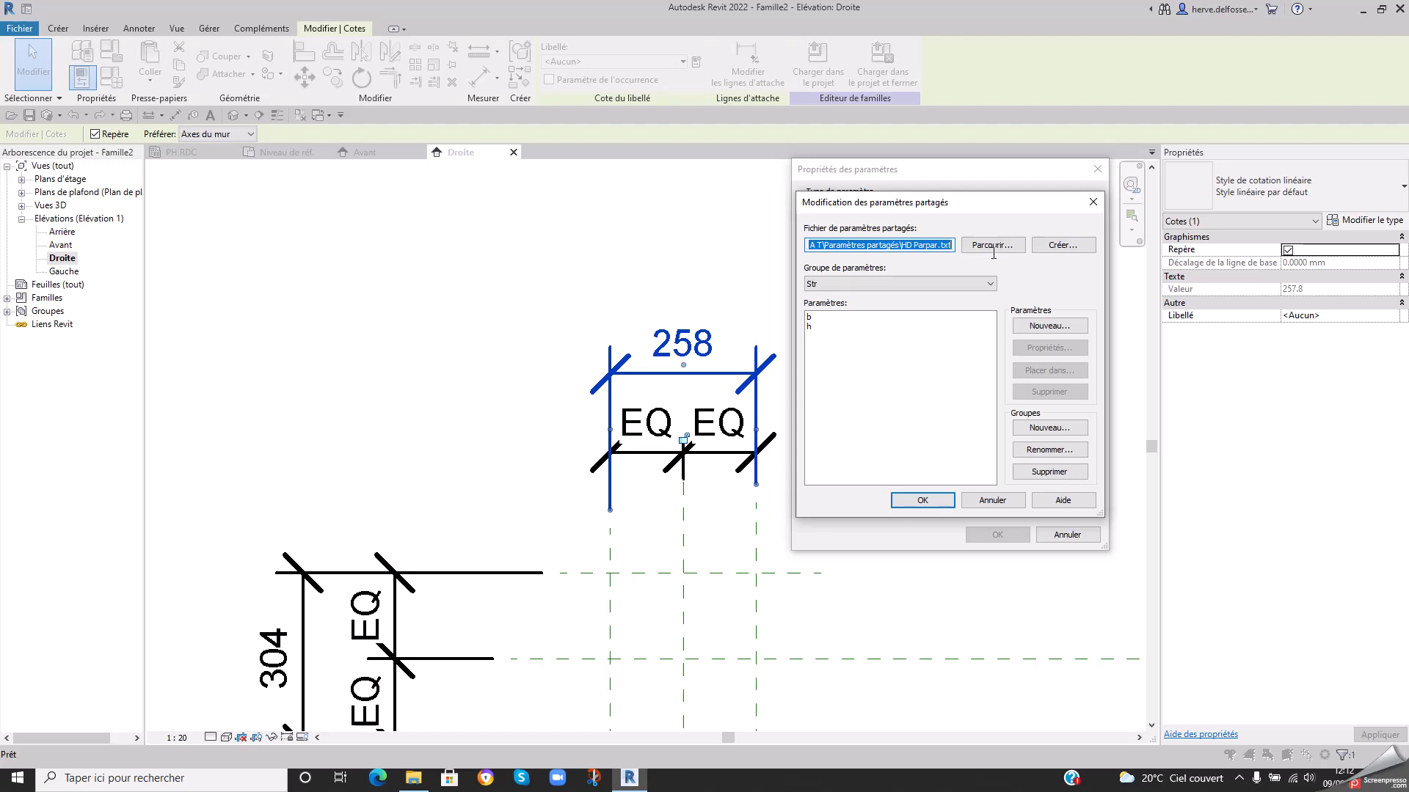
click(989, 247)
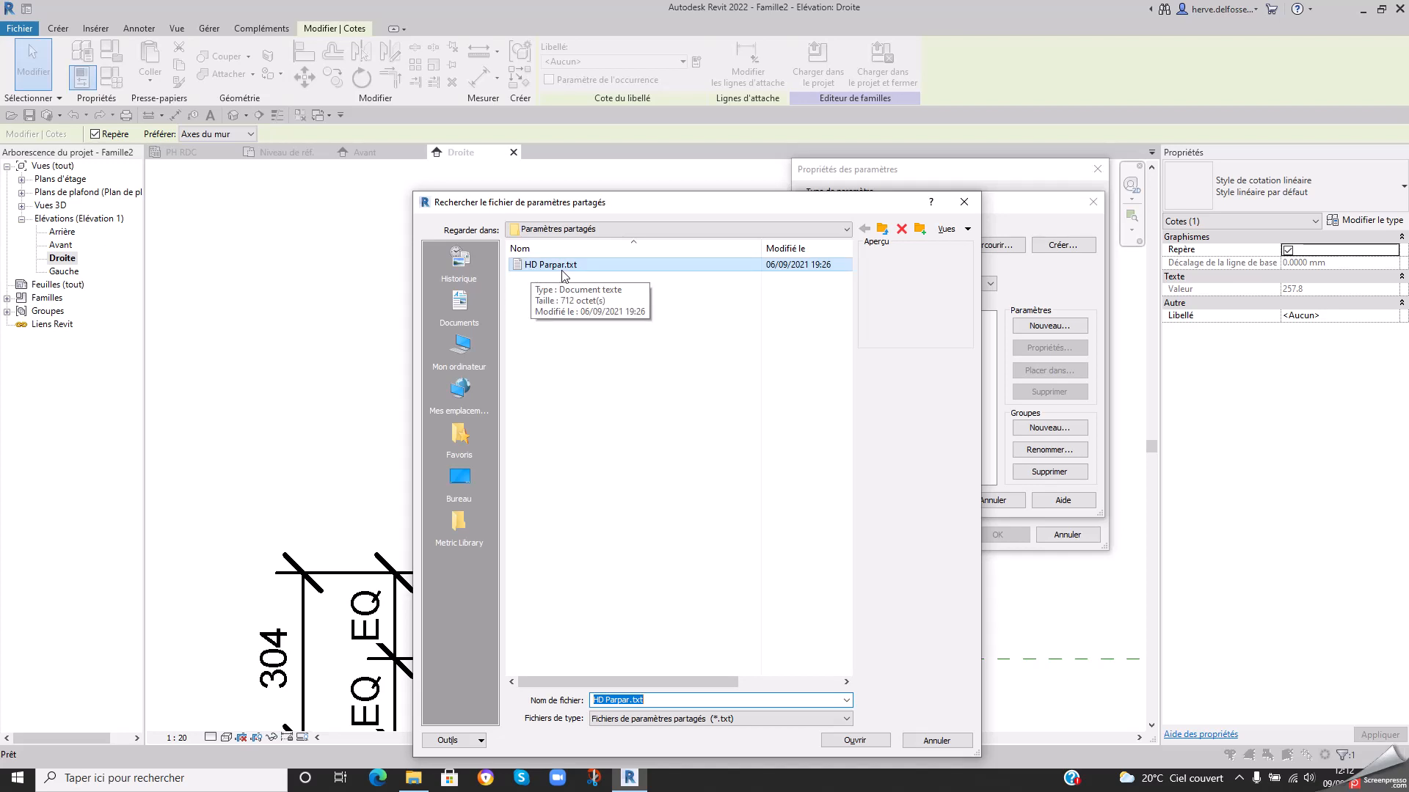
click(855, 741)
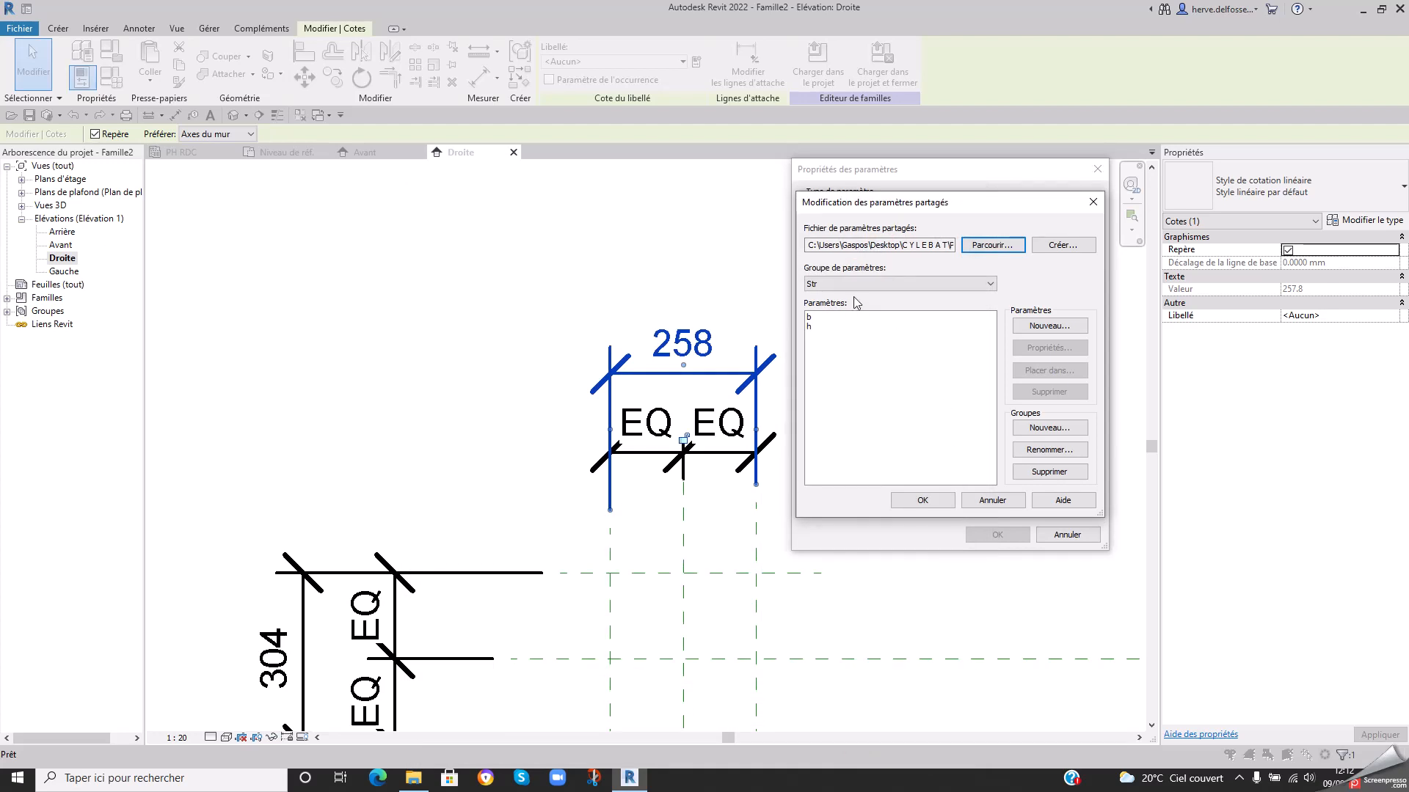
- Examine the shared parameter groups and the properties of parameter b in the Str group
click(890, 284)
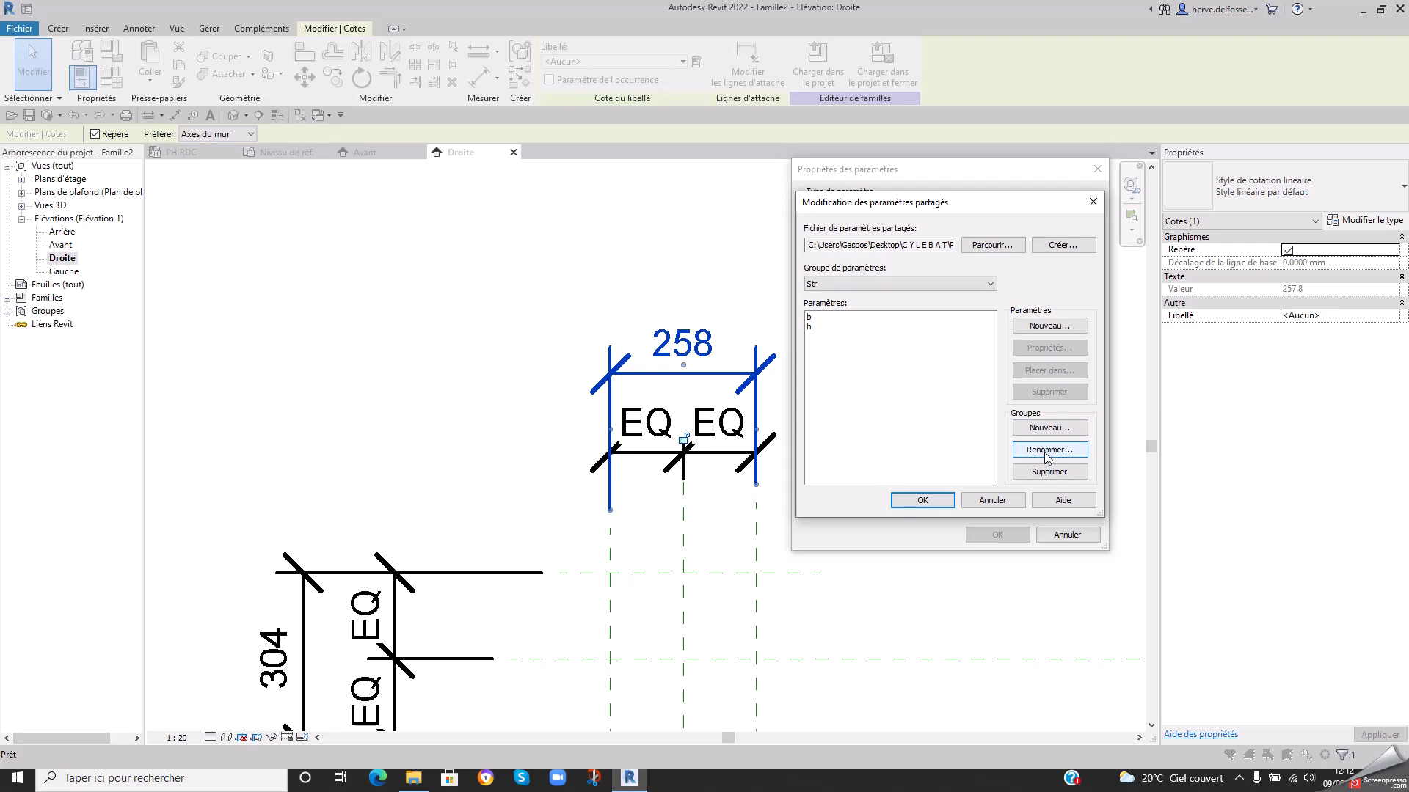
click(851, 326)
click(849, 316)
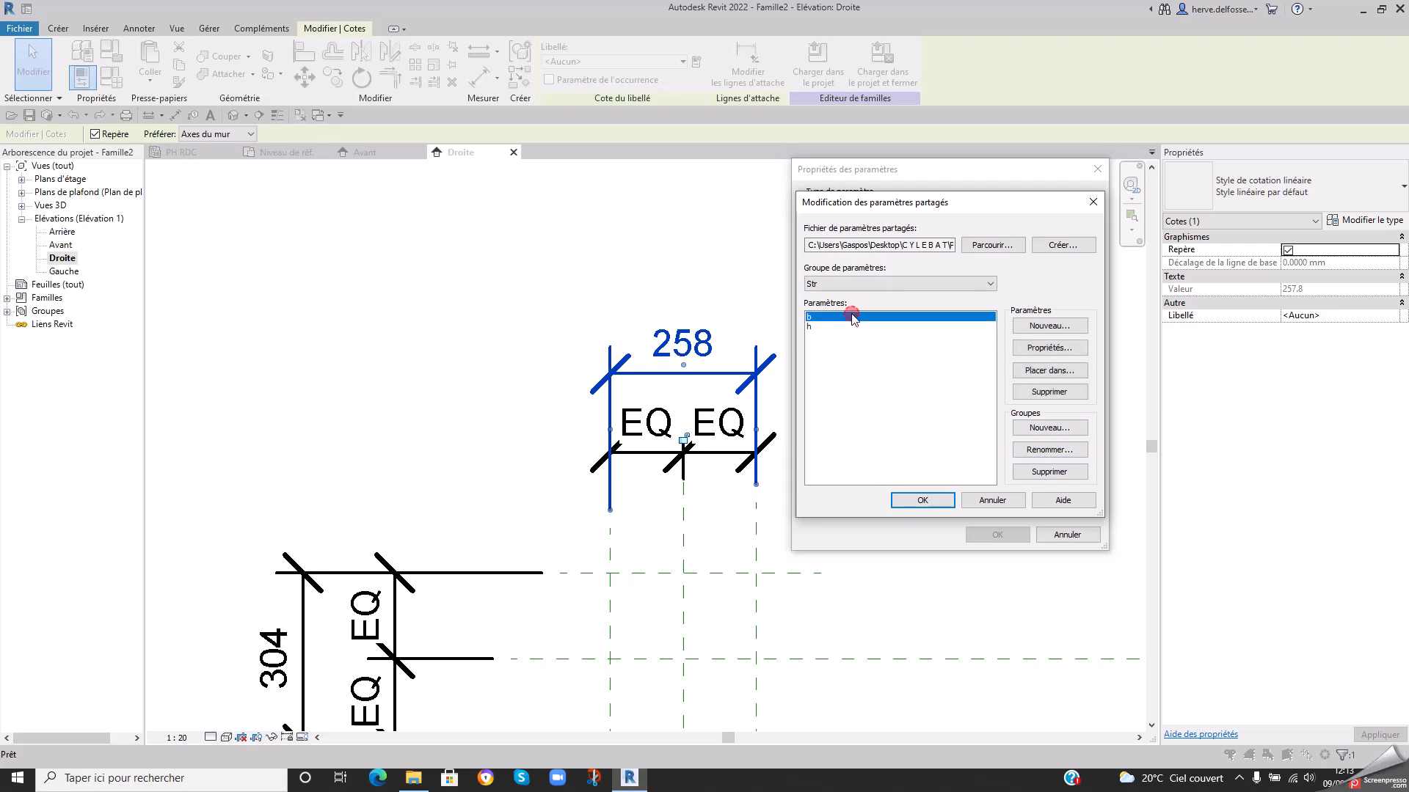
click(1049, 348)
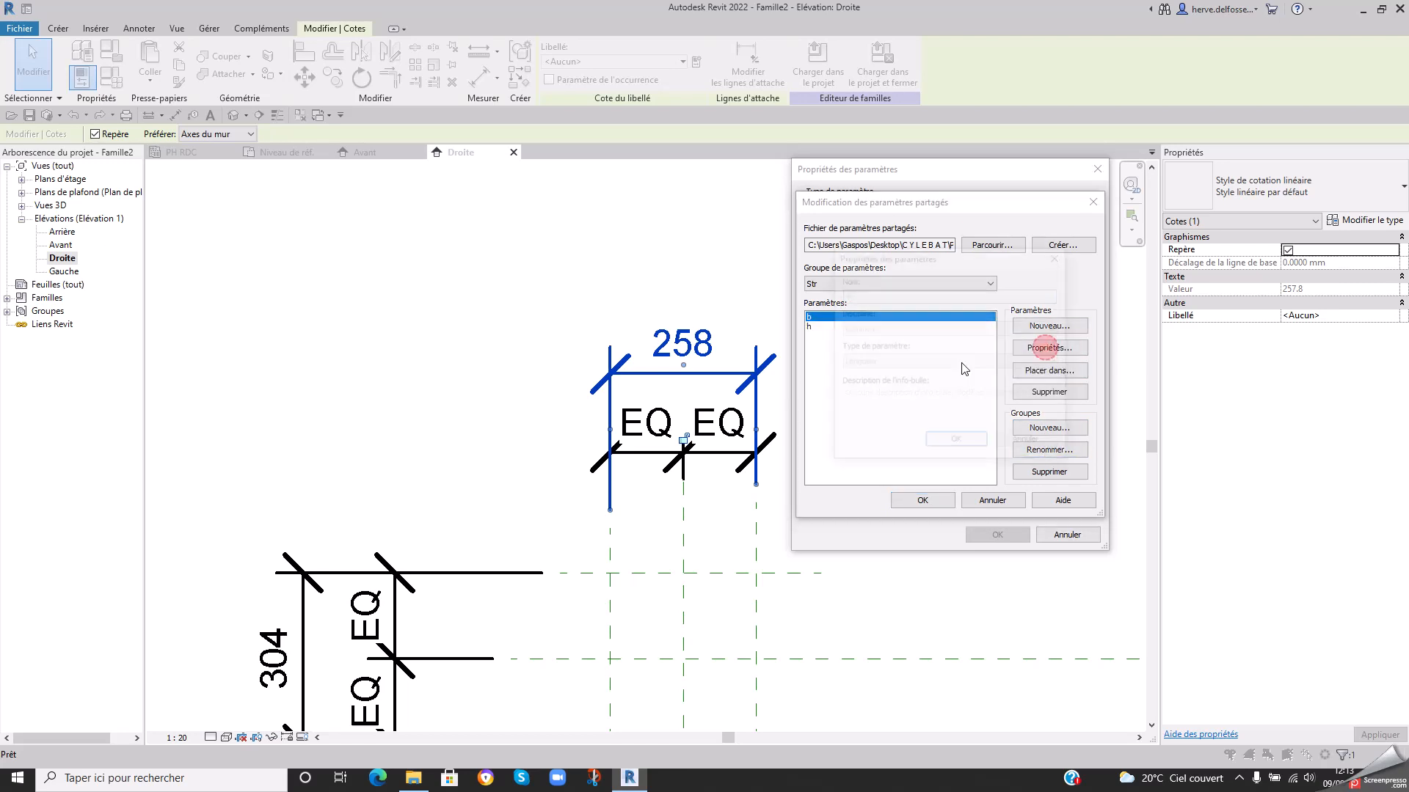
click(951, 443)
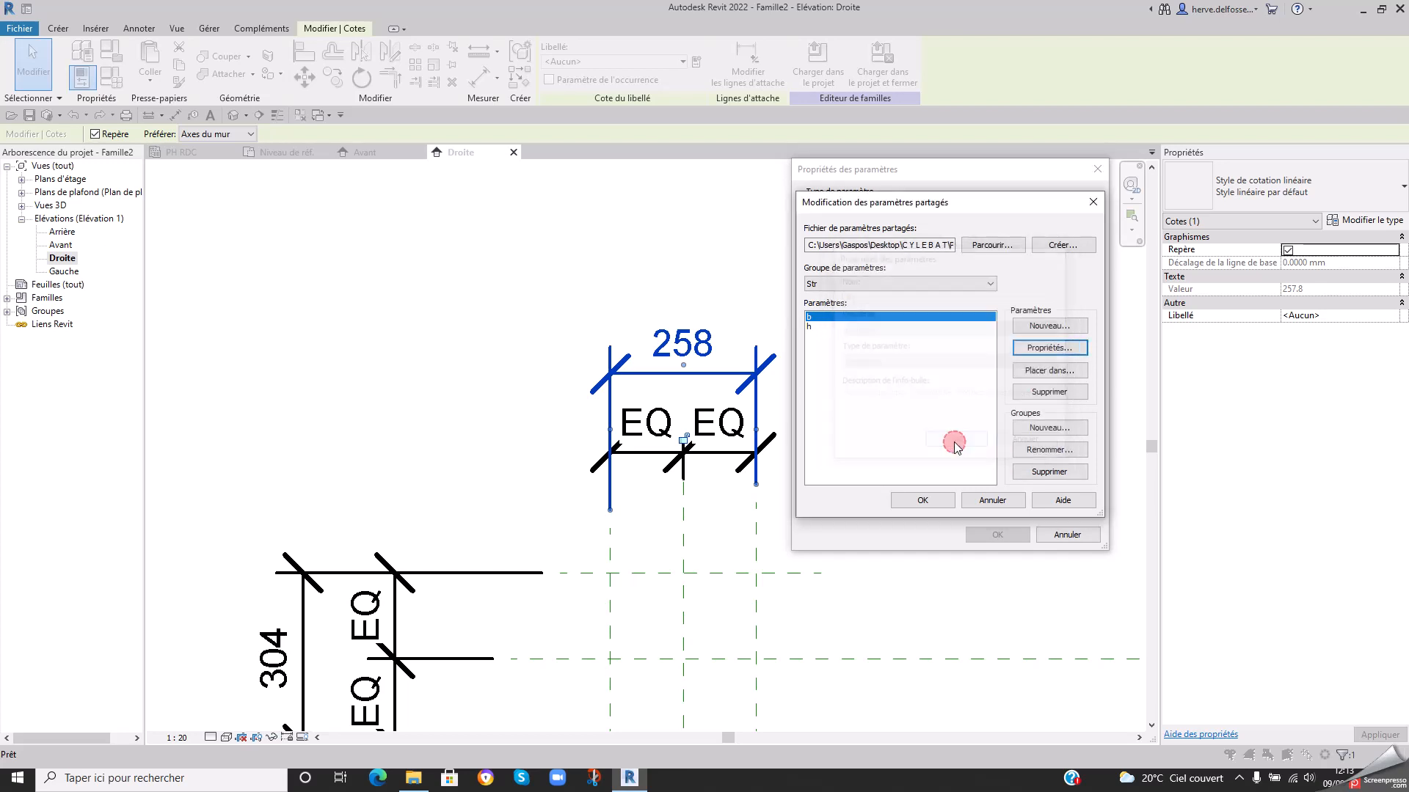
- Label the overall width dimension with the shared parameter b as a type parameter
click(933, 507)
click(930, 486)
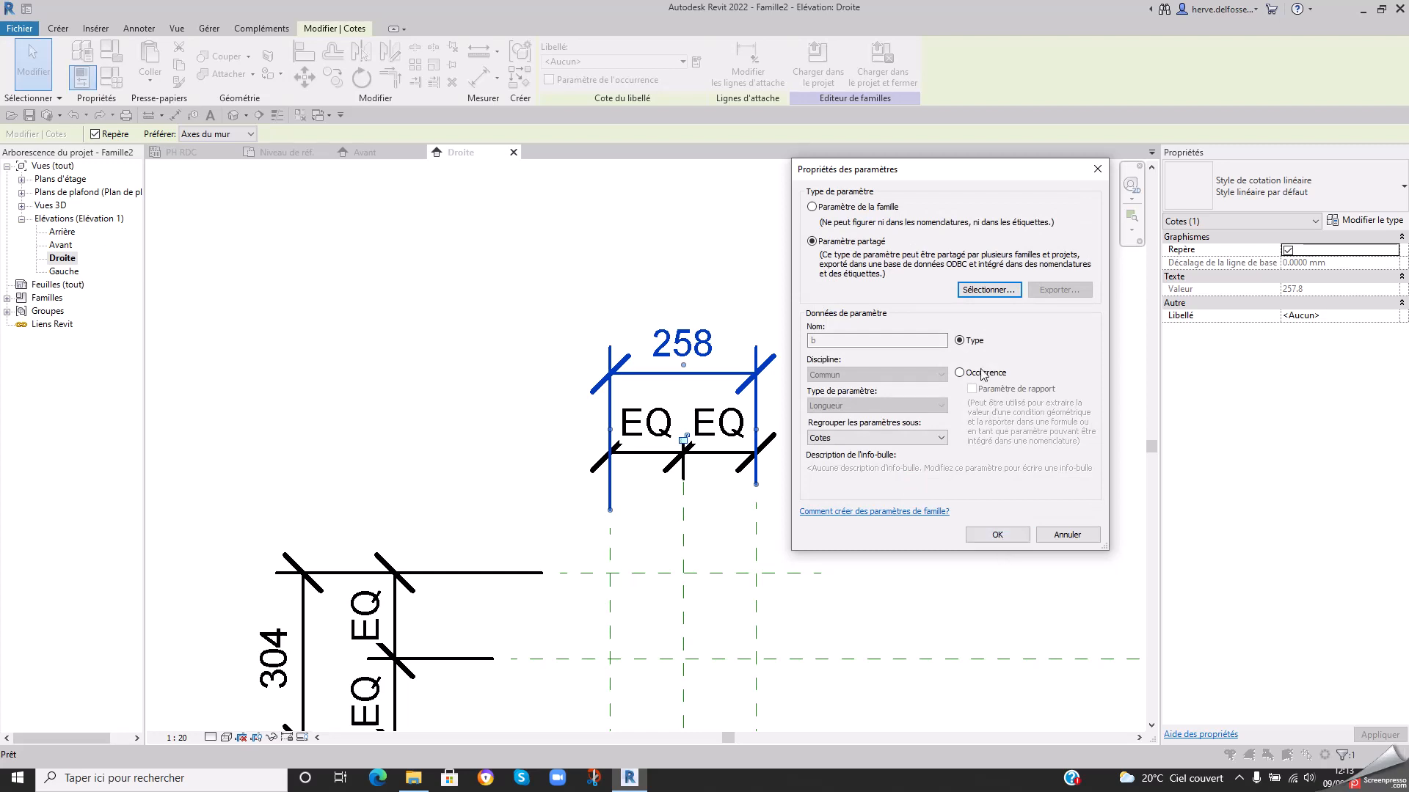
click(997, 534)
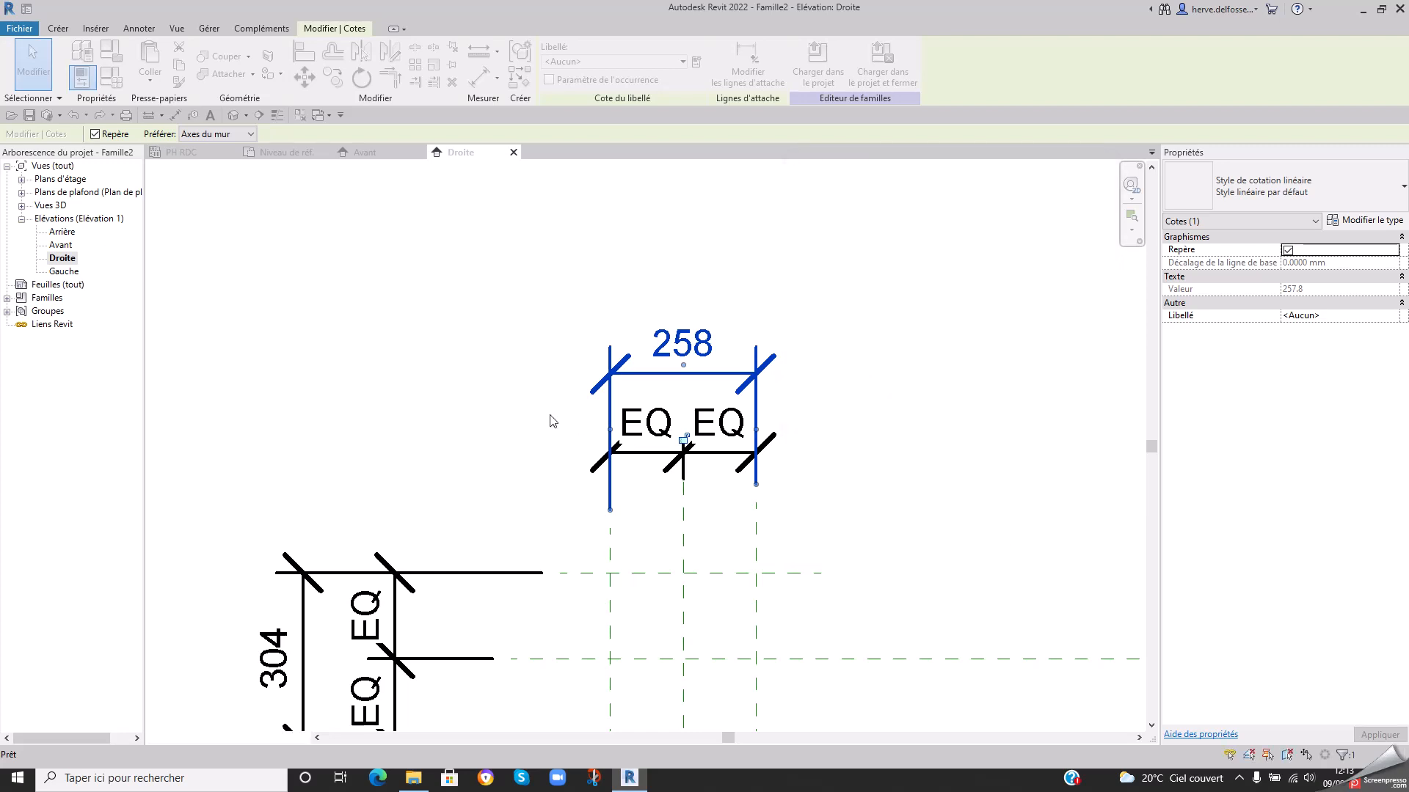
click(515, 416)
- Label the overall height dimension with the shared parameter h from the Str group as a type parameter
middle_drag(514, 416, 667, 311)
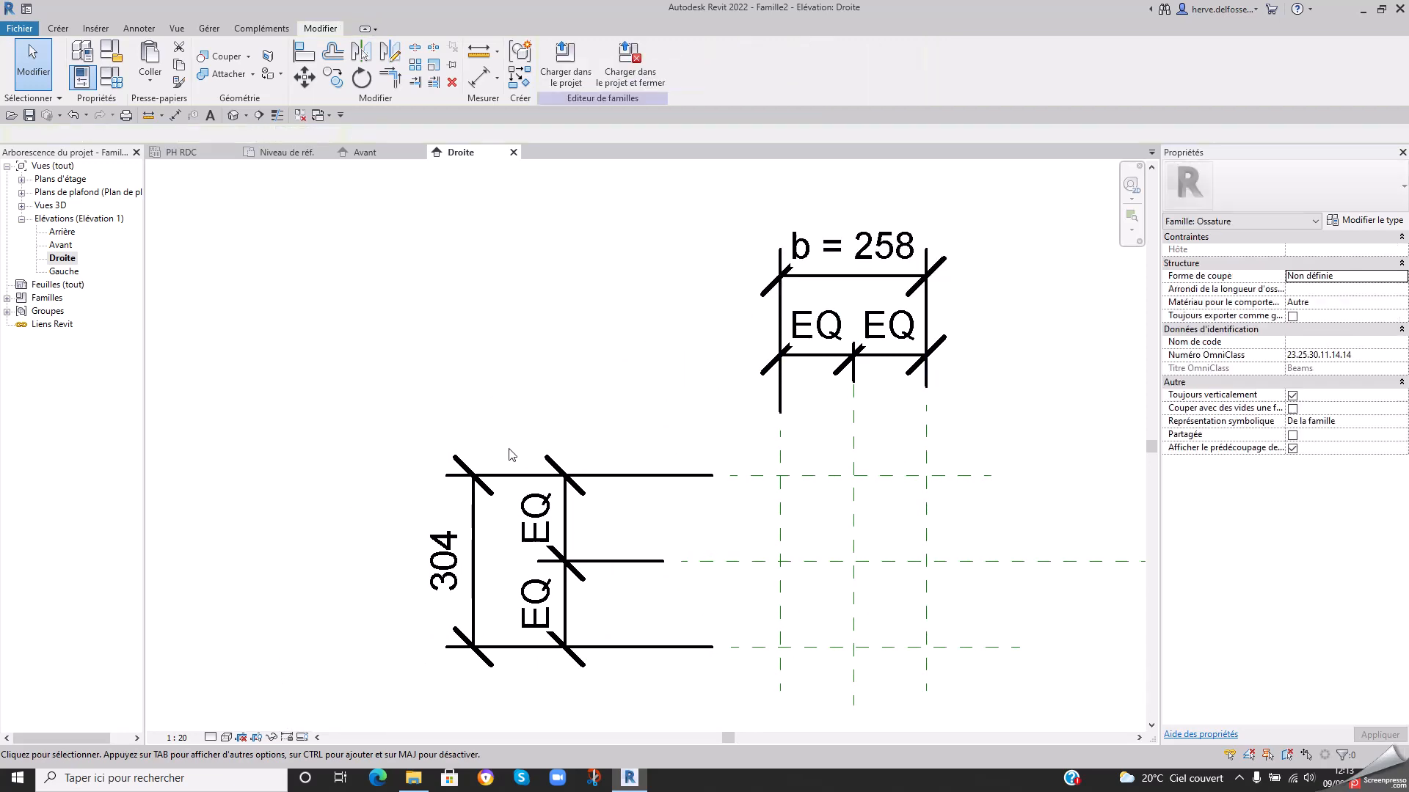
click(478, 527)
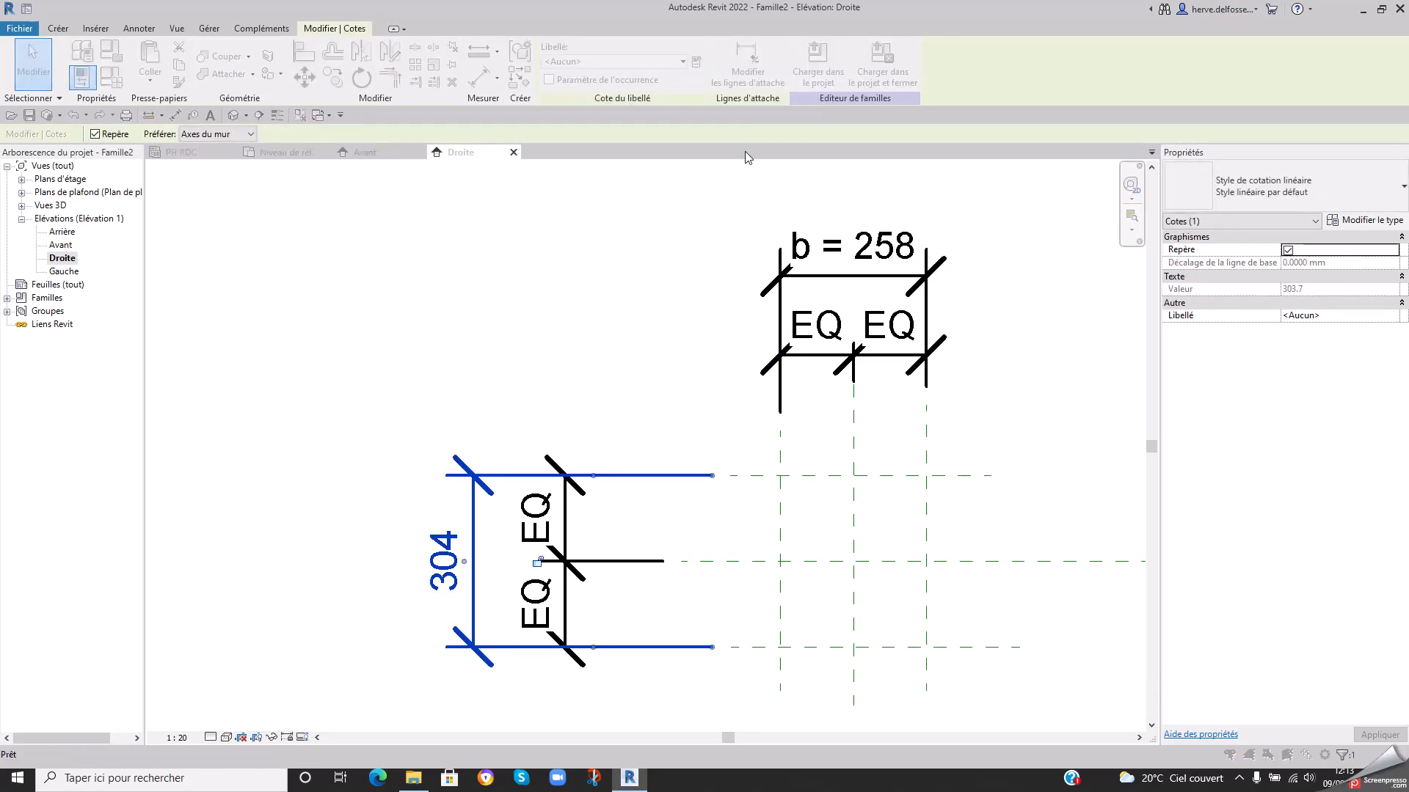
click(841, 242)
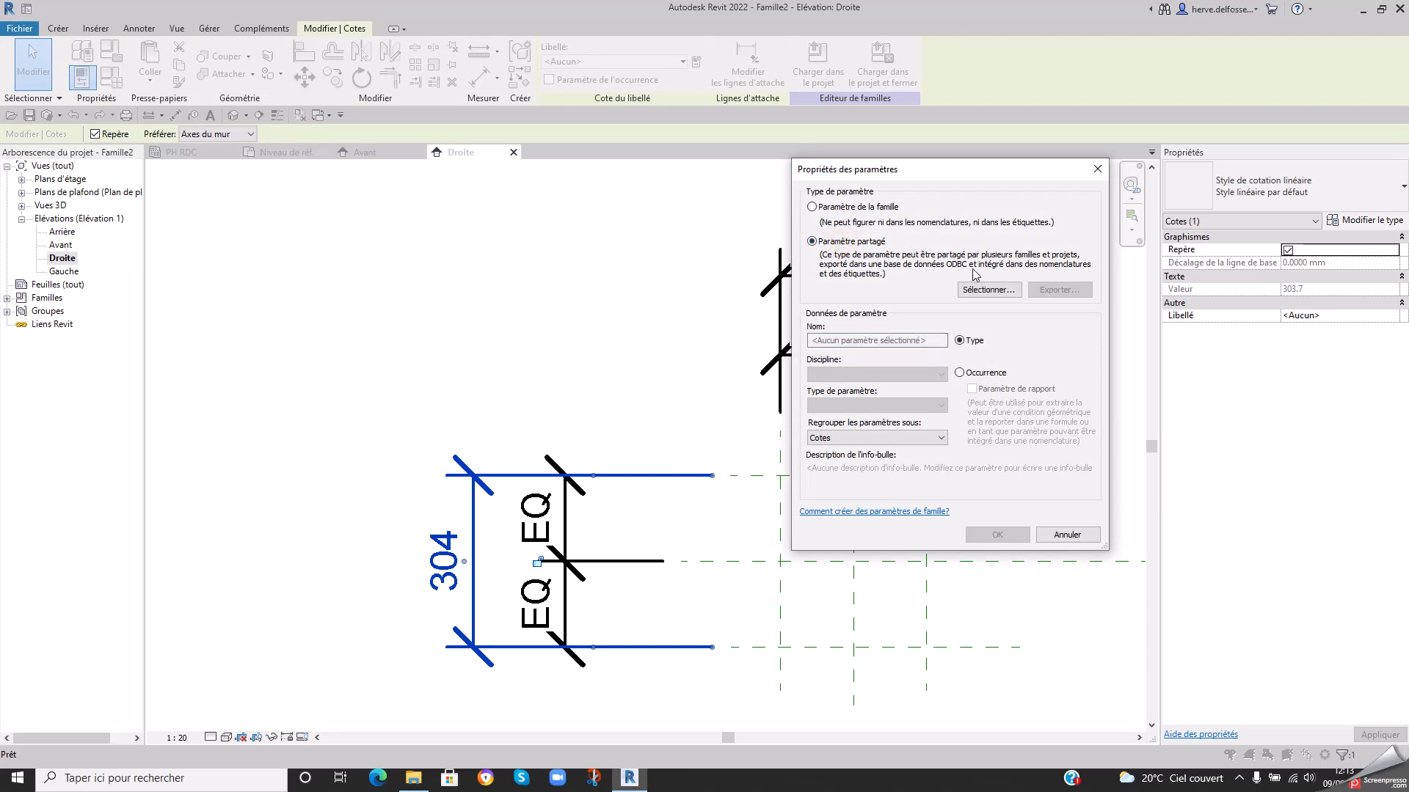
click(988, 289)
click(827, 324)
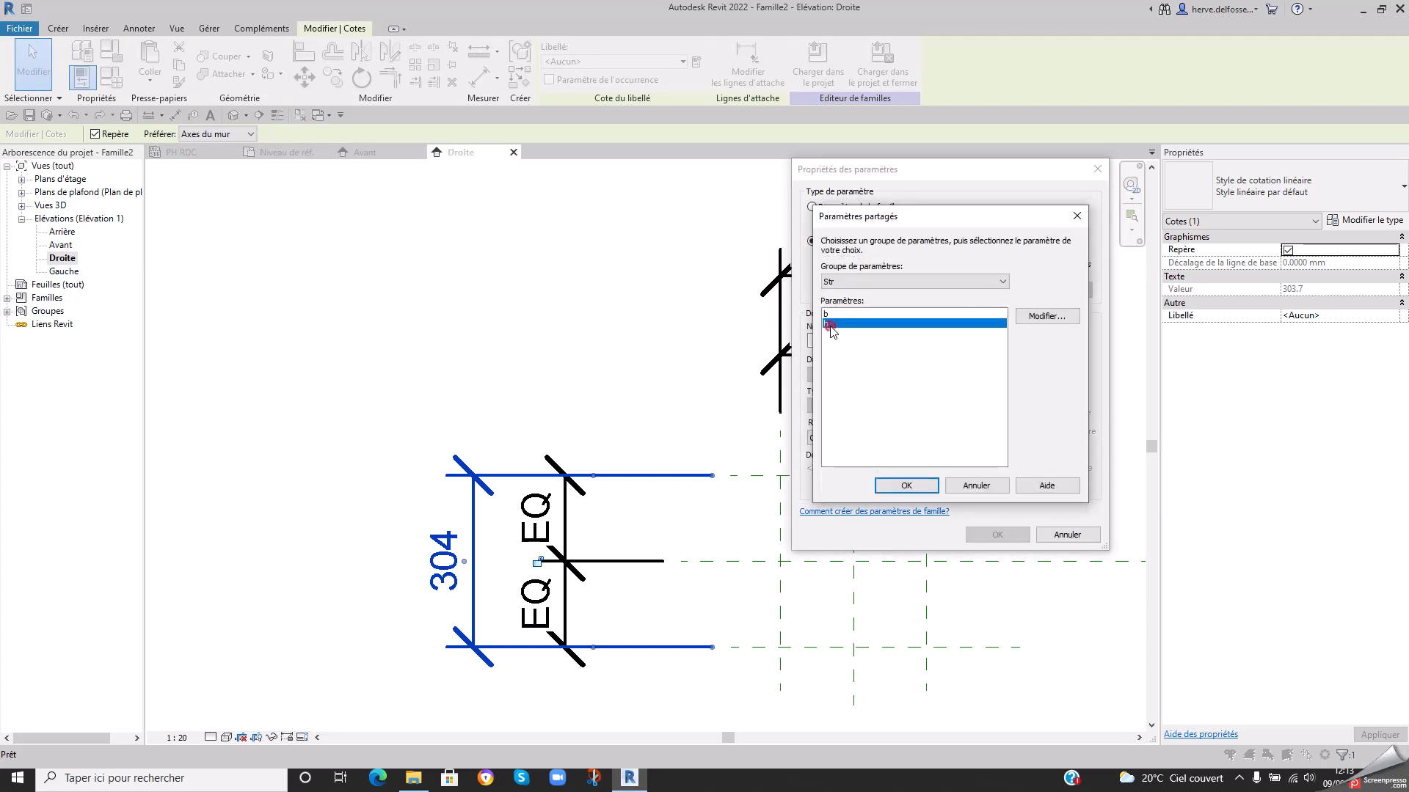
click(902, 485)
click(1016, 543)
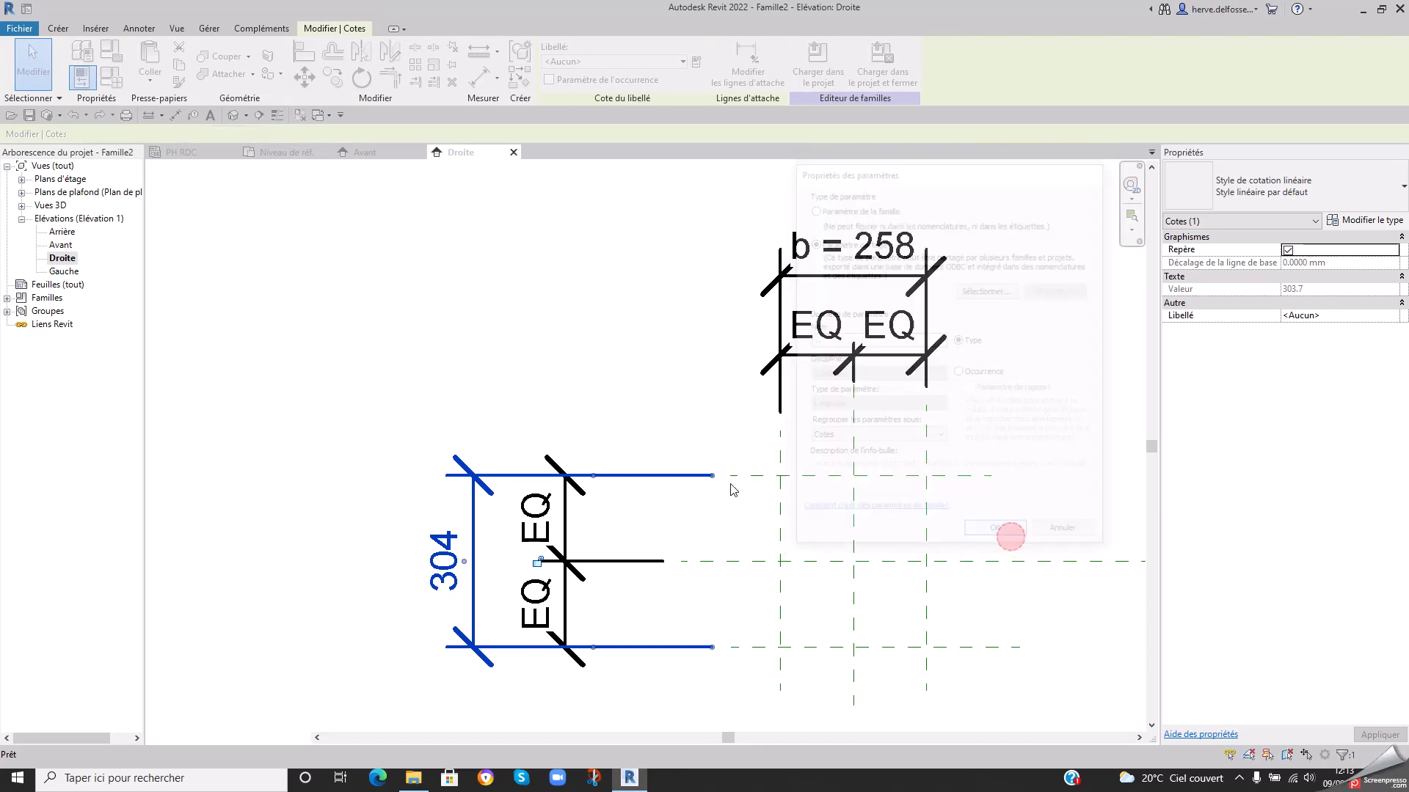
middle_drag(576, 339, 669, 316)
click(669, 317)
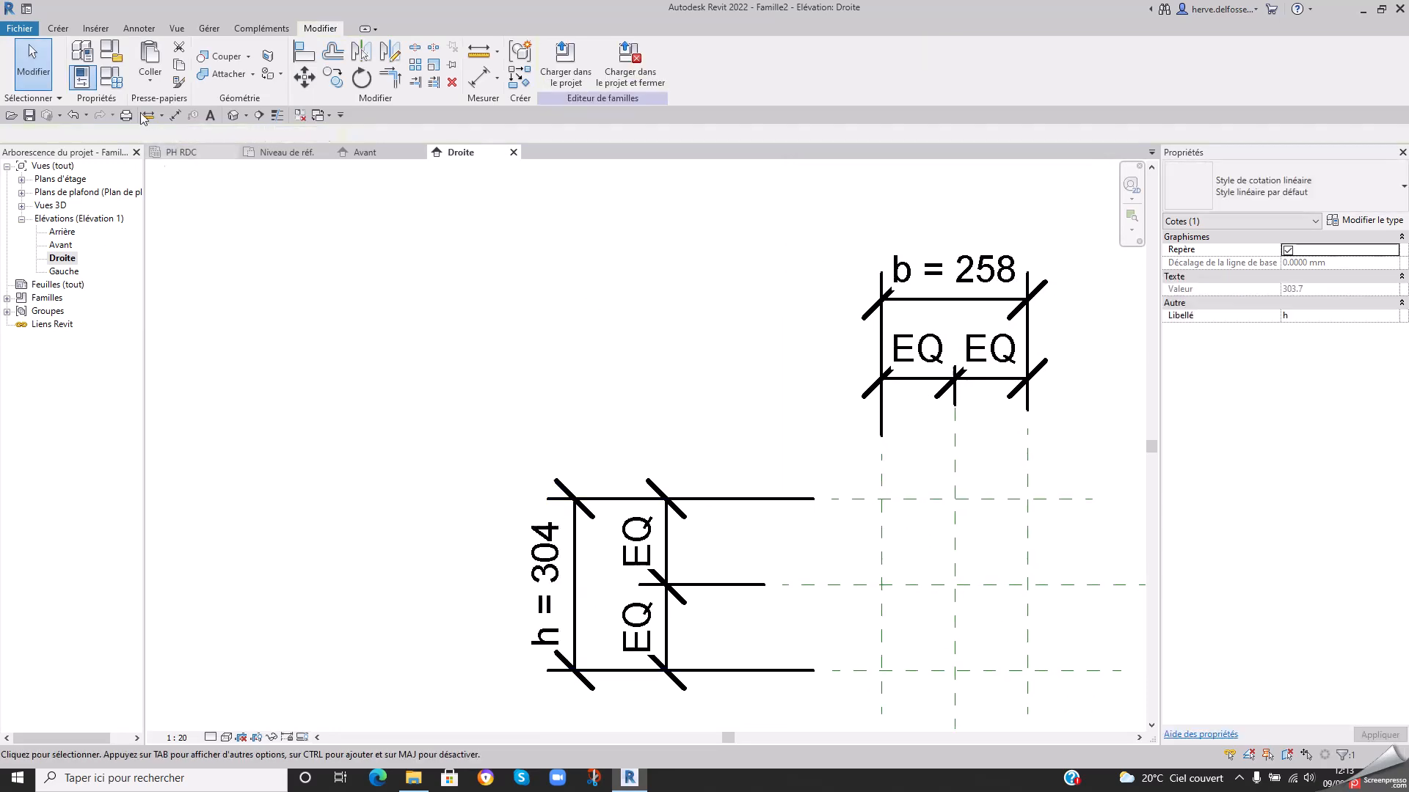
- Create a new family type named 20x50
click(111, 76)
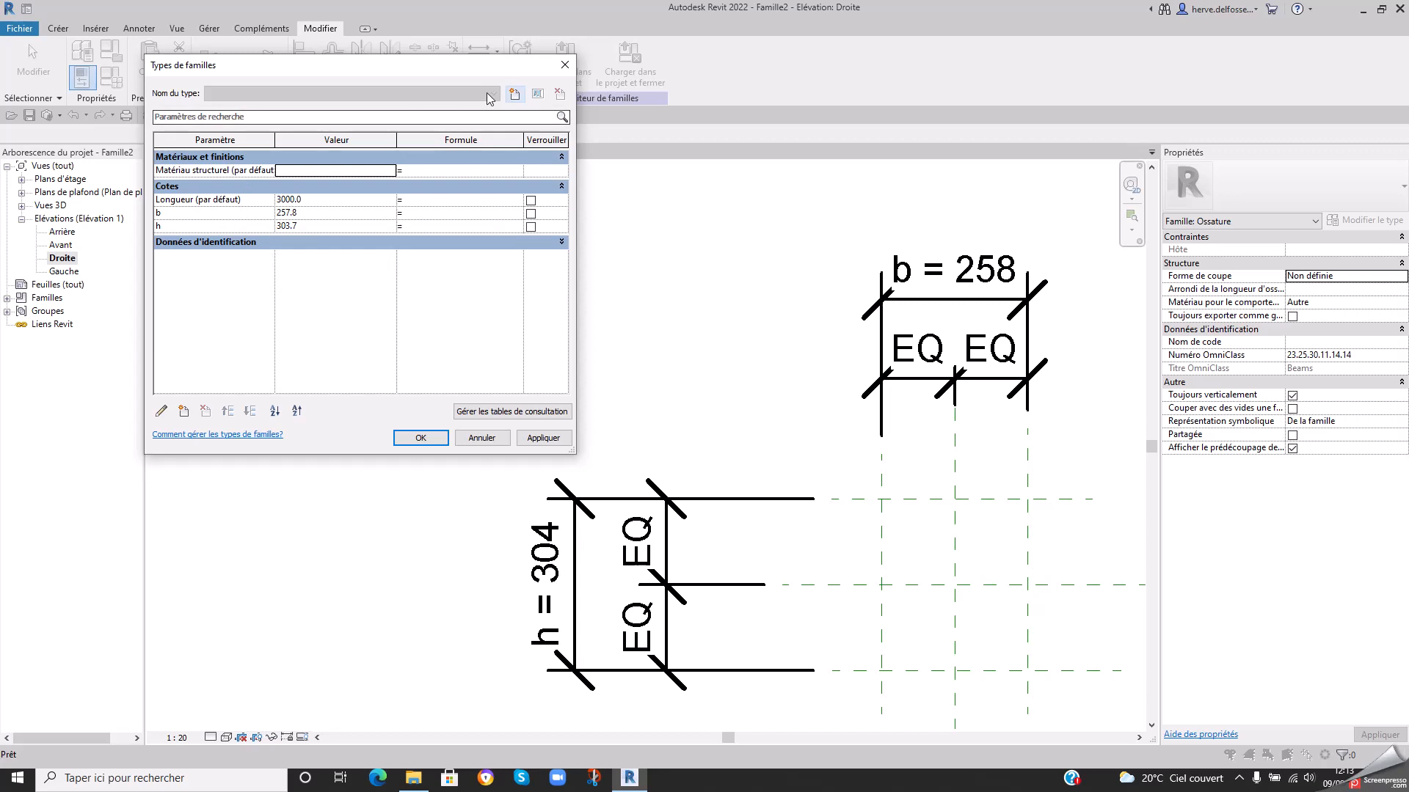
click(515, 94)
drag(370, 250, 203, 262)
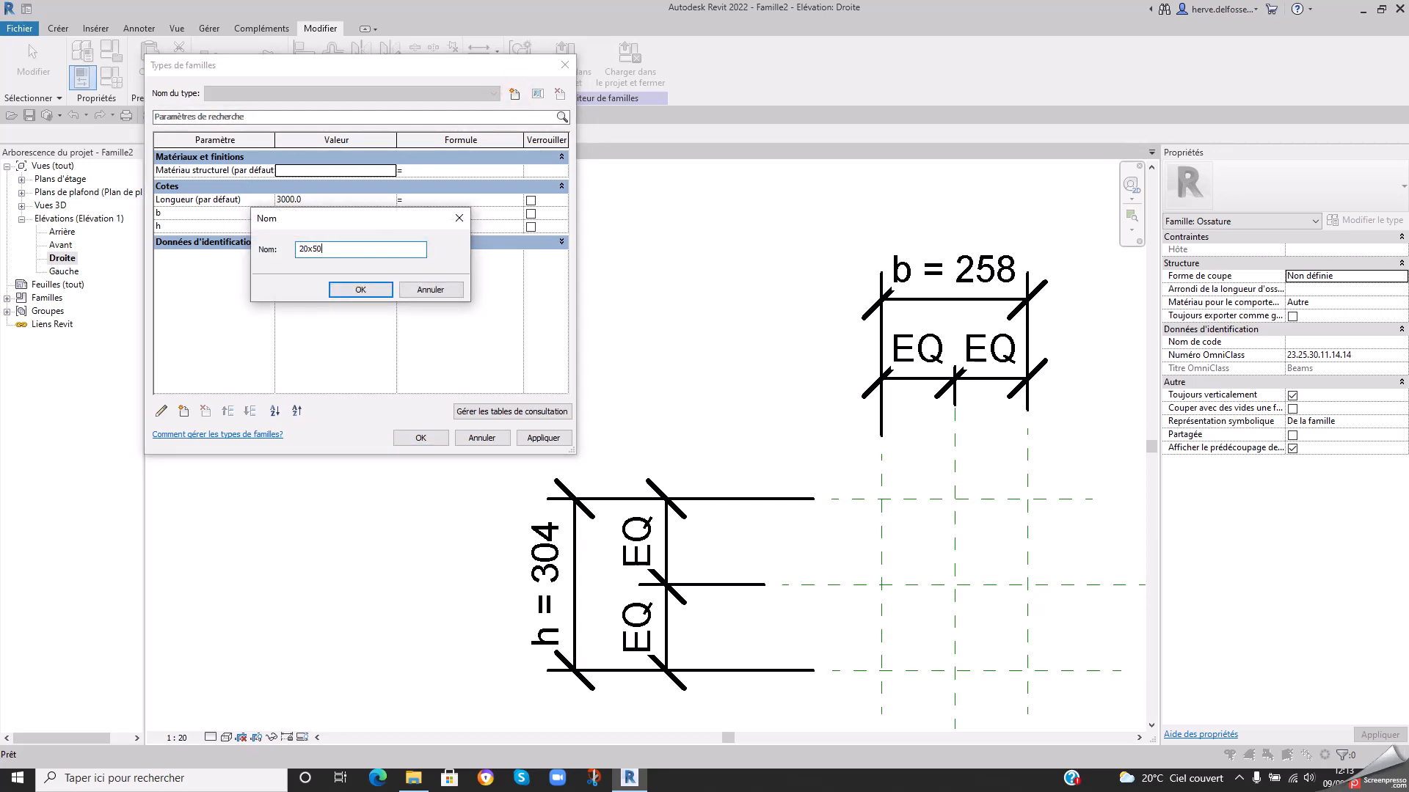
click(360, 290)
- Set the type's b to 200 and h to 500 and apply the values to the reference planes
click(337, 214)
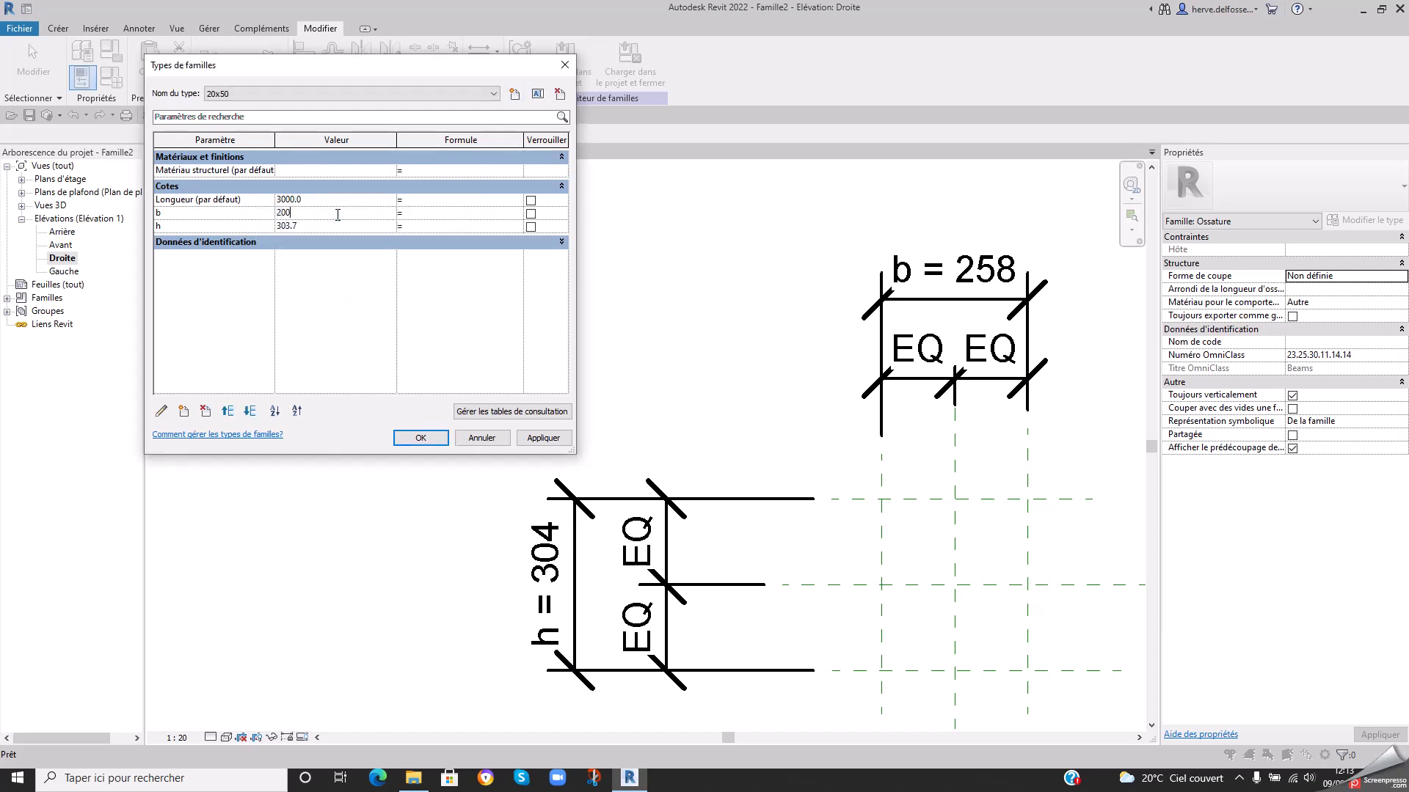
click(304, 227)
click(431, 439)
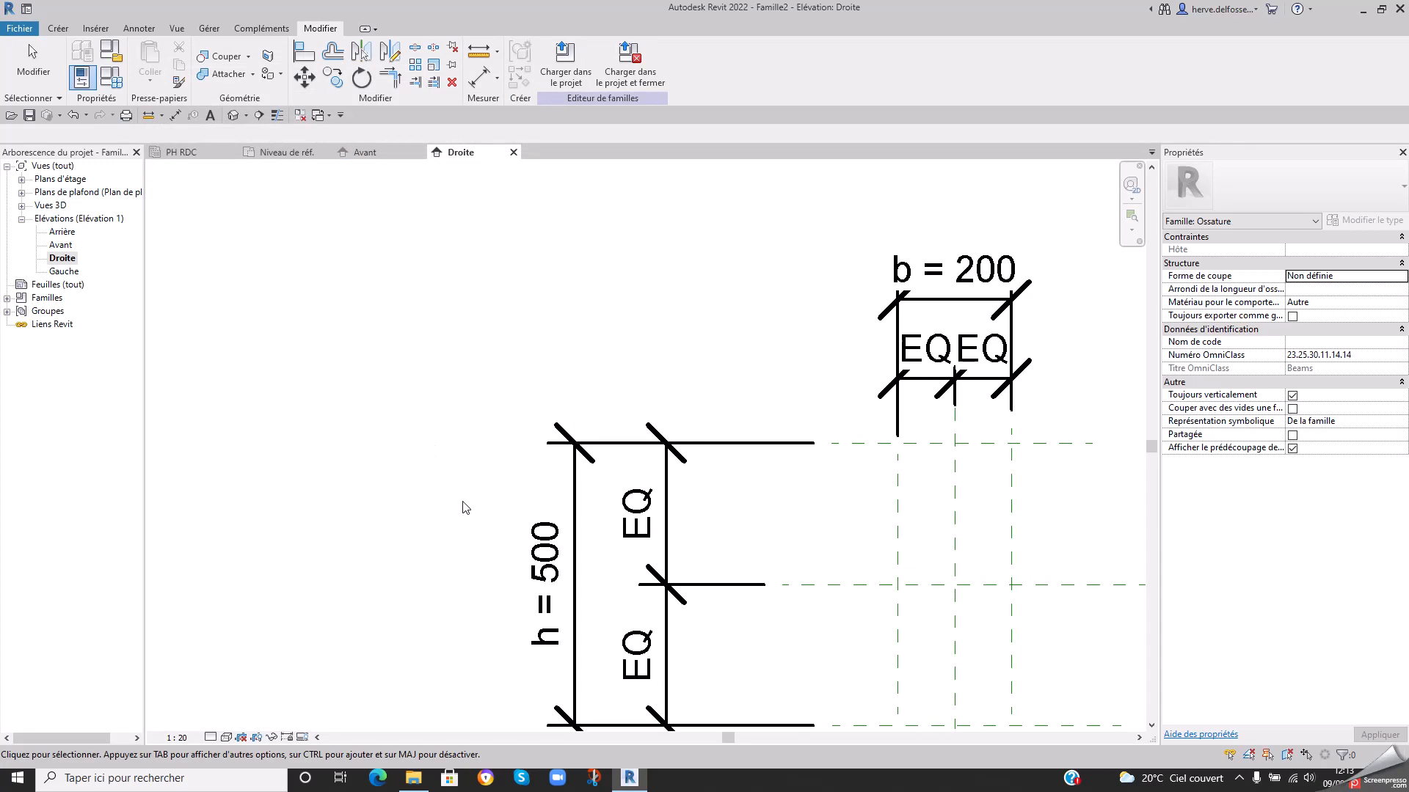
scroll(478, 425, down, 2)
middle_drag(478, 425, 453, 365)
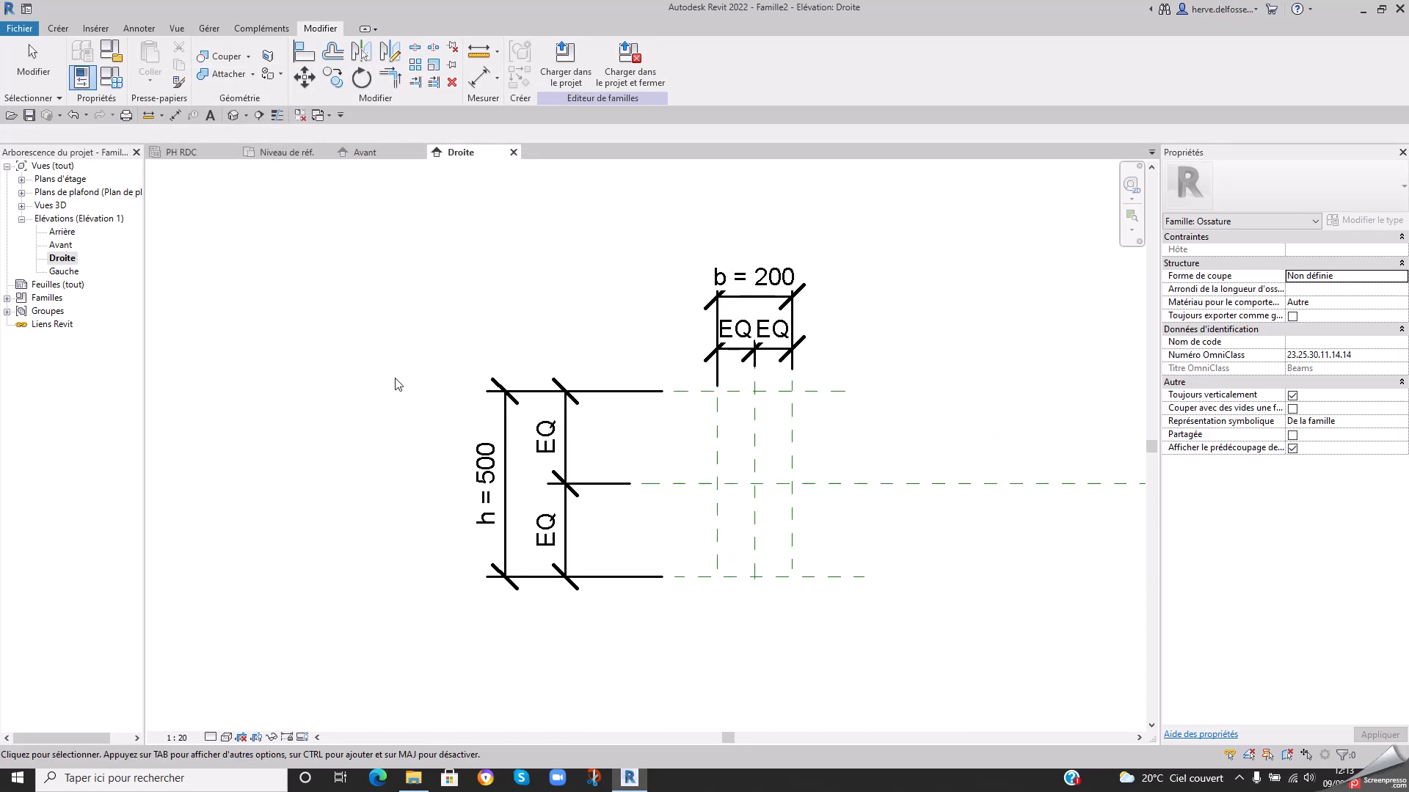
click(58, 28)
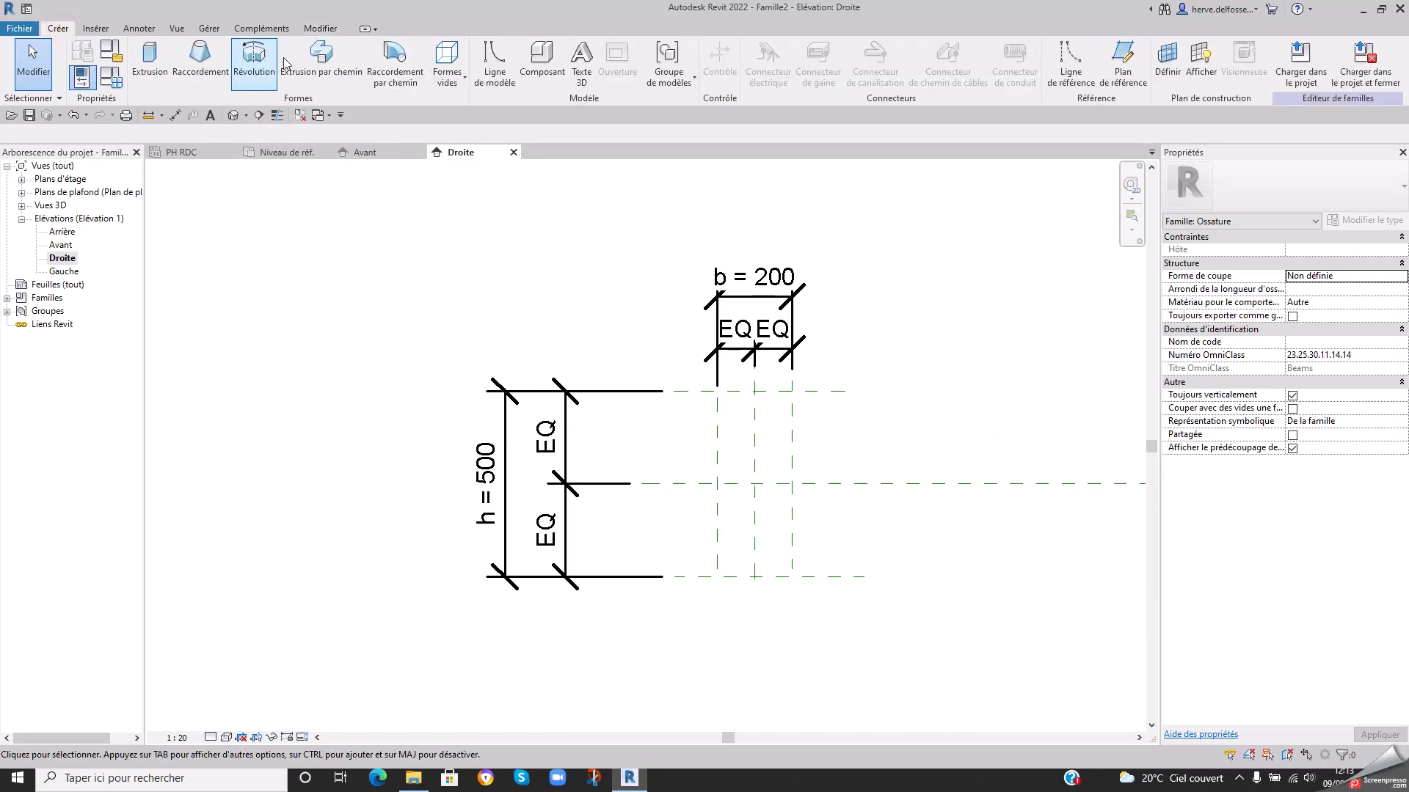
click(151, 58)
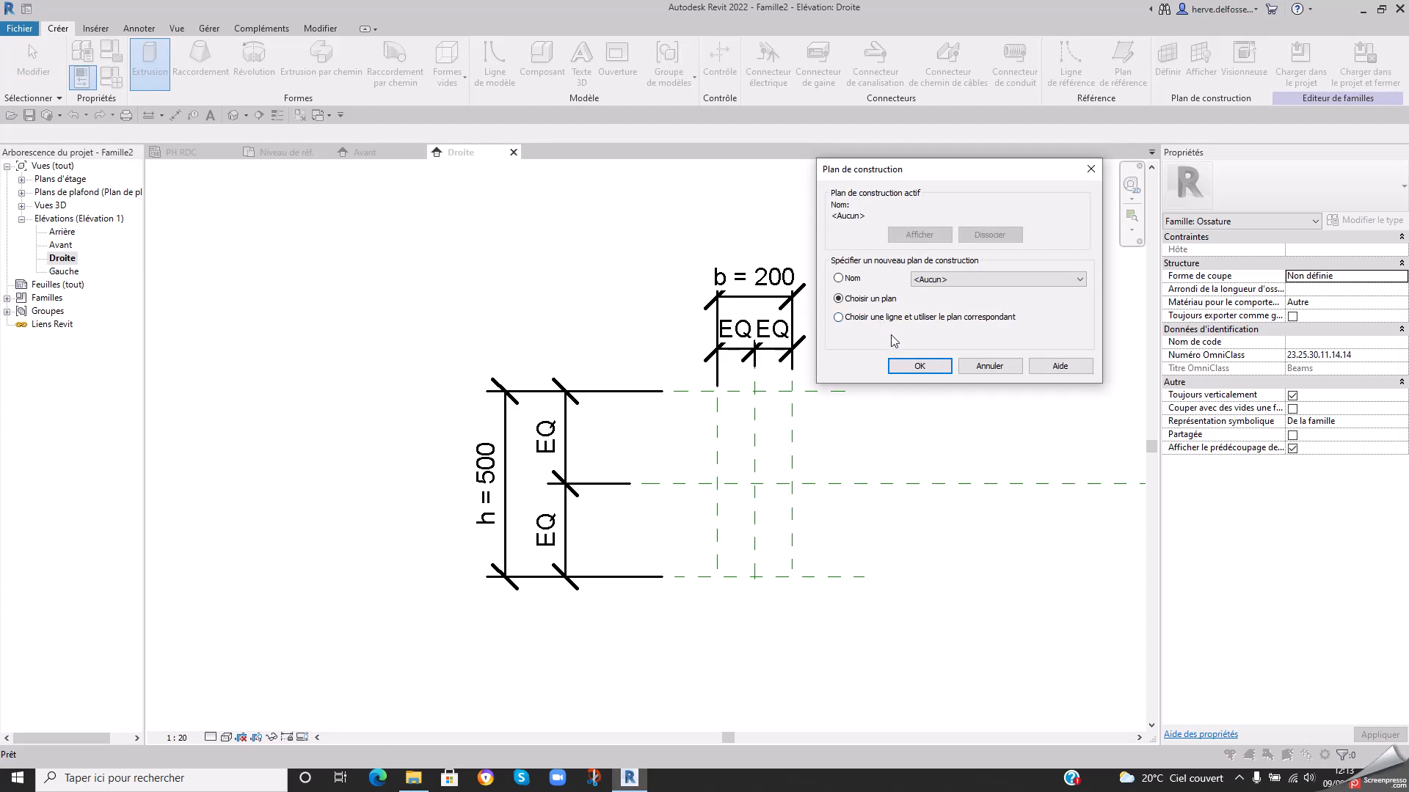
click(919, 365)
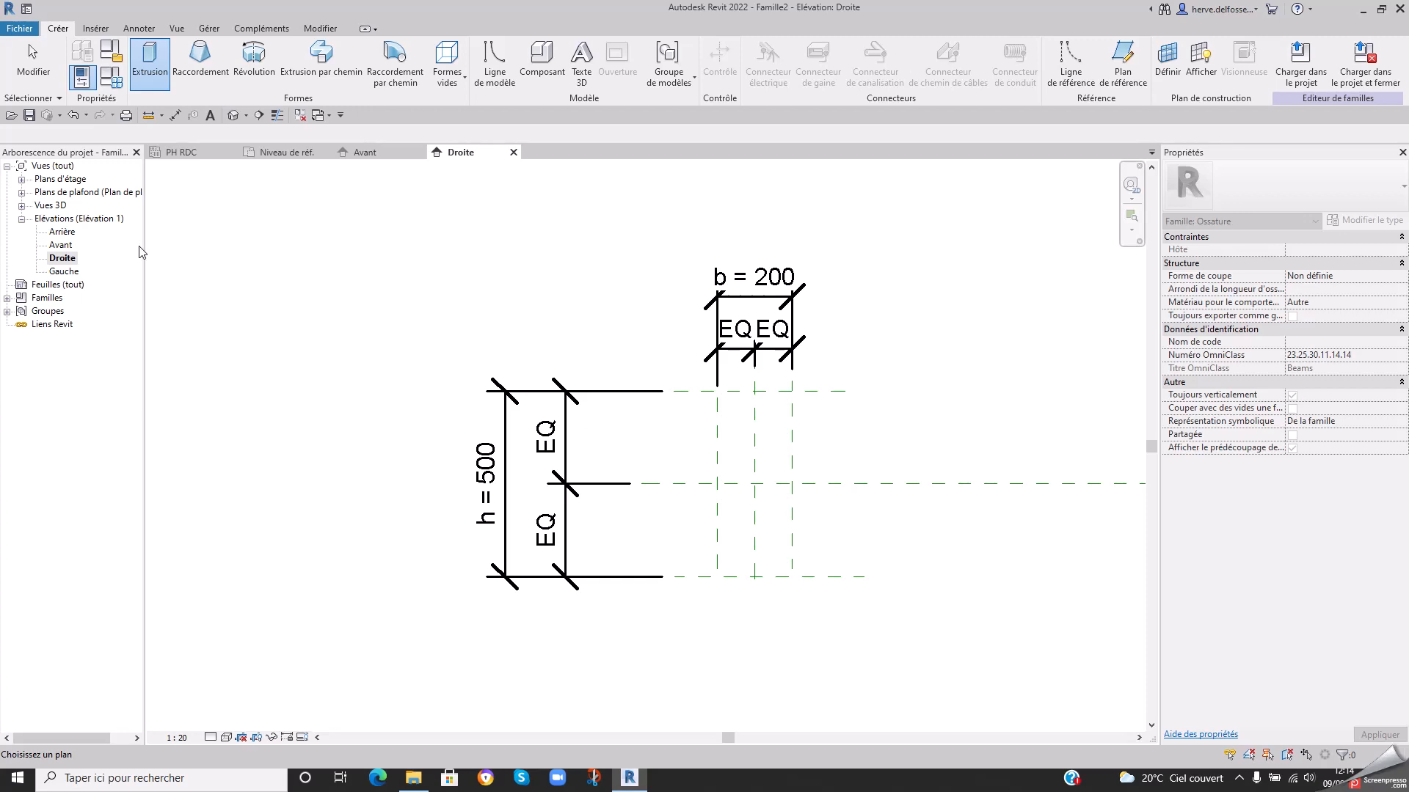
- Examine the Membre gauche reference plane in the Niveau de réf. floor plan and the Avant elevation
double_click(60, 180)
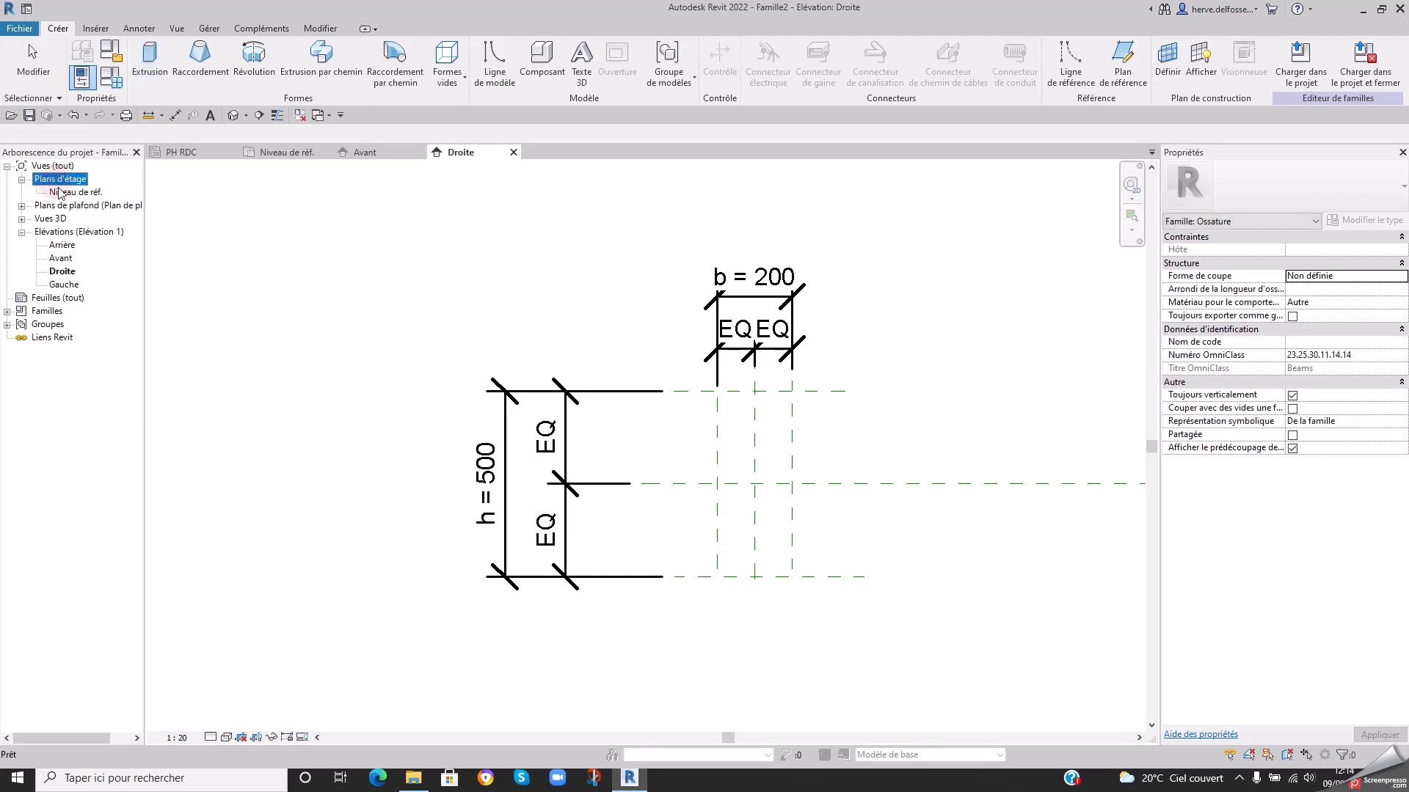
double_click(67, 195)
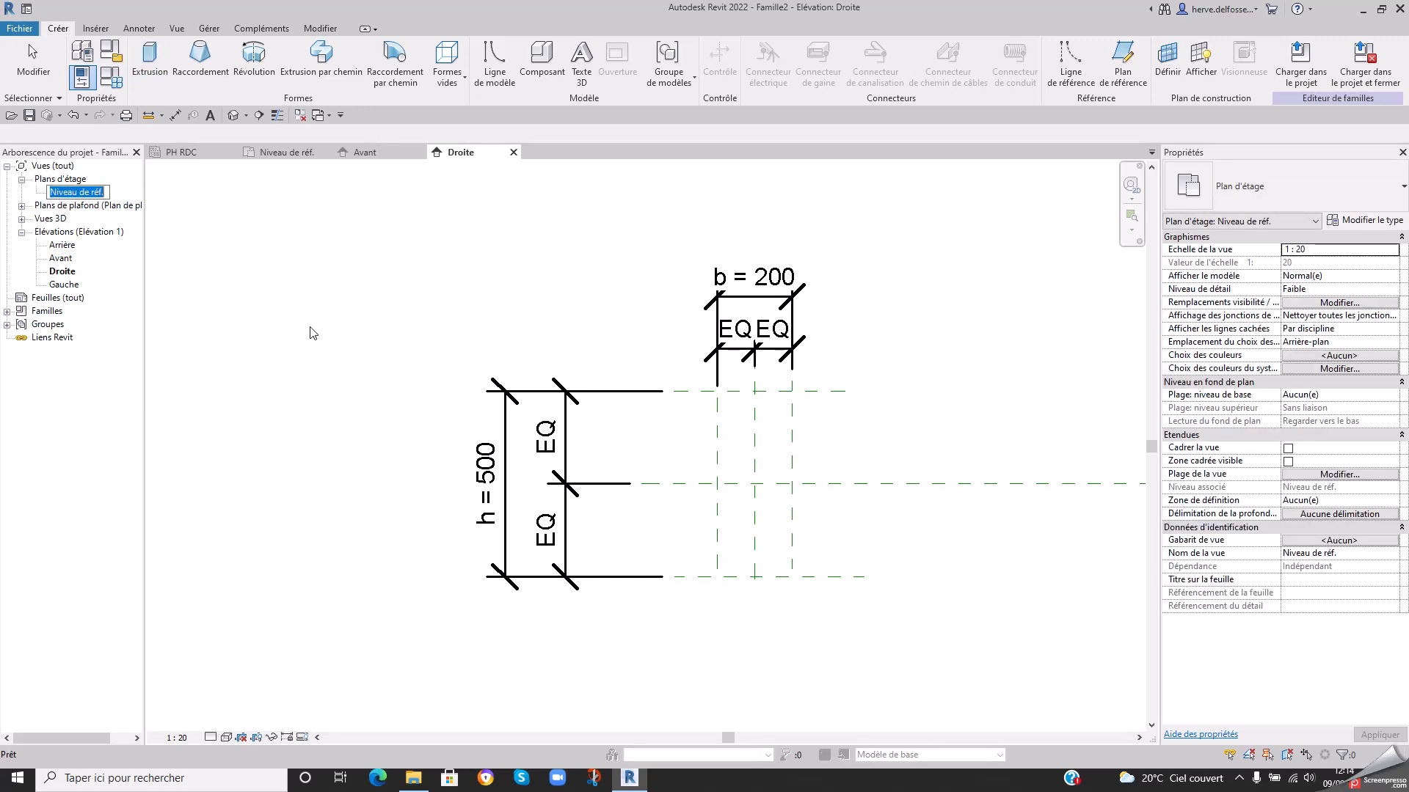
double_click(73, 191)
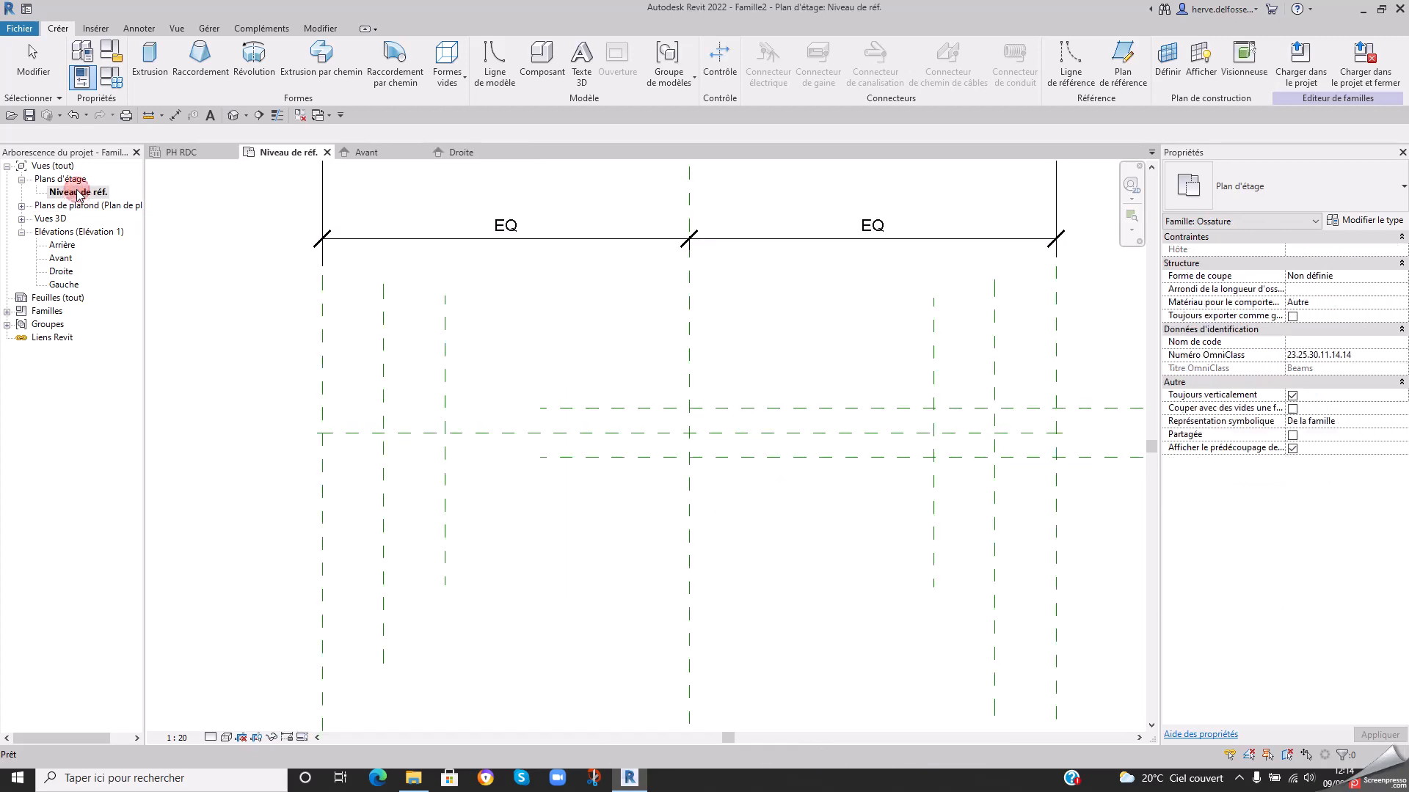
click(384, 451)
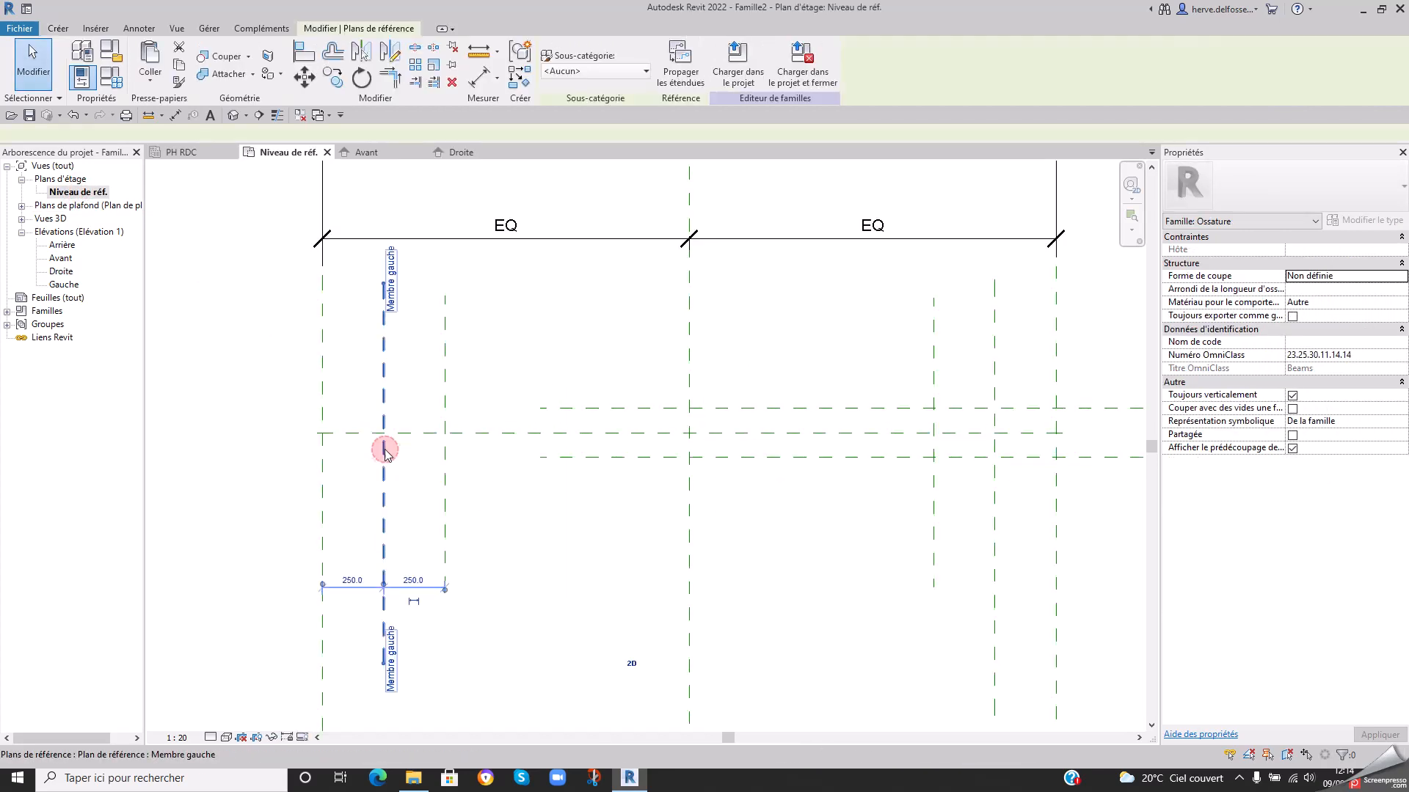
click(369, 151)
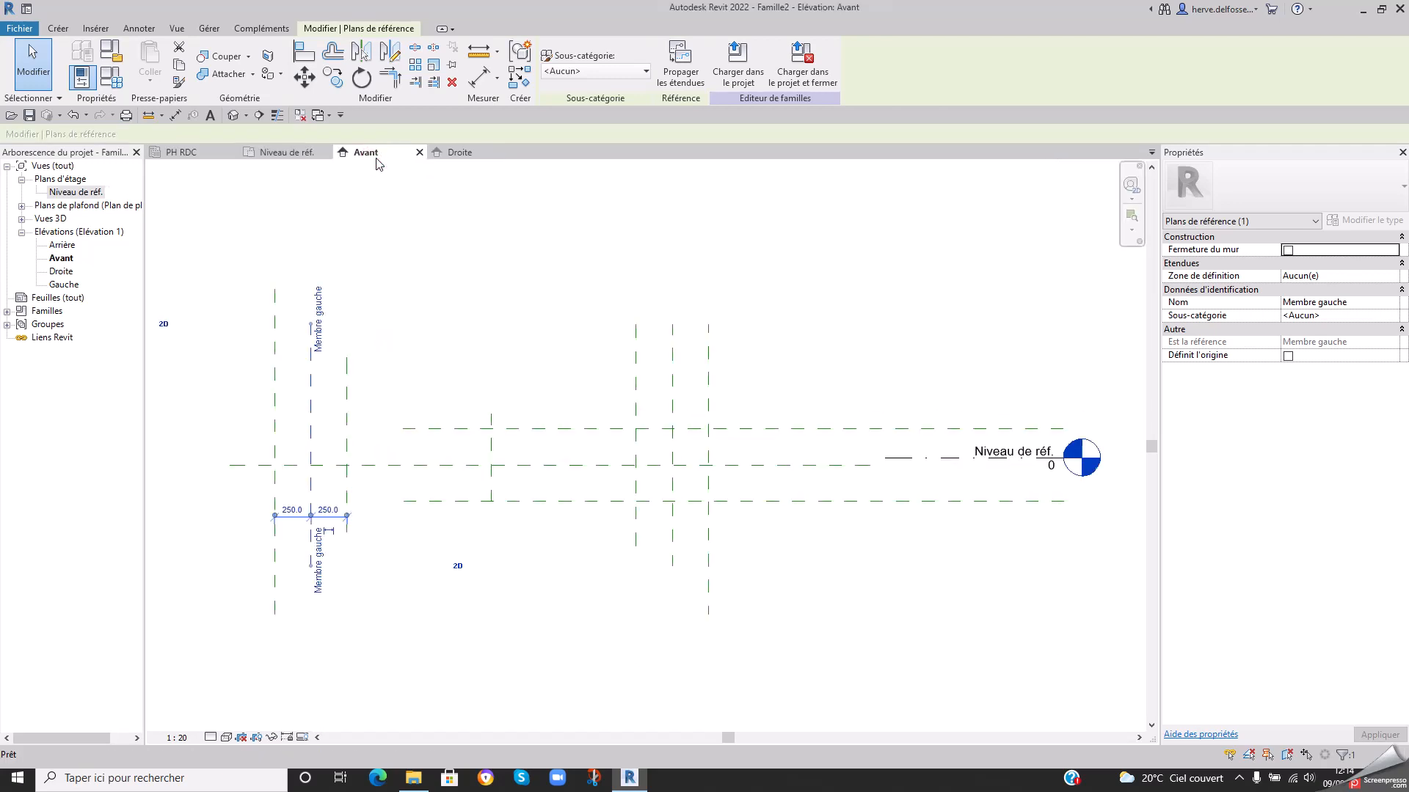
- Start an extrusion on the Membre gauche reference plane, picked in the Niveau de réf. plan, and open the Droite elevation for sketching
click(451, 152)
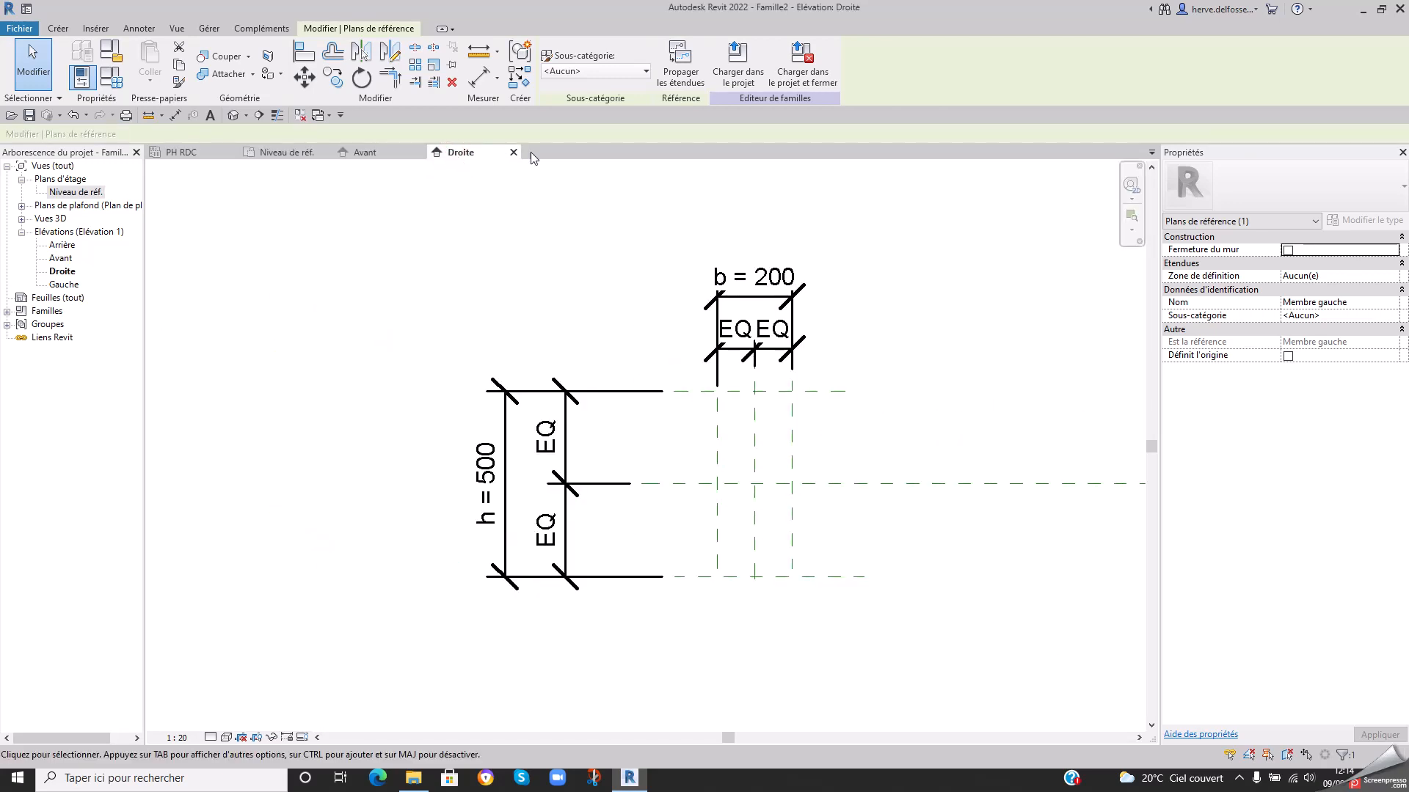
click(58, 28)
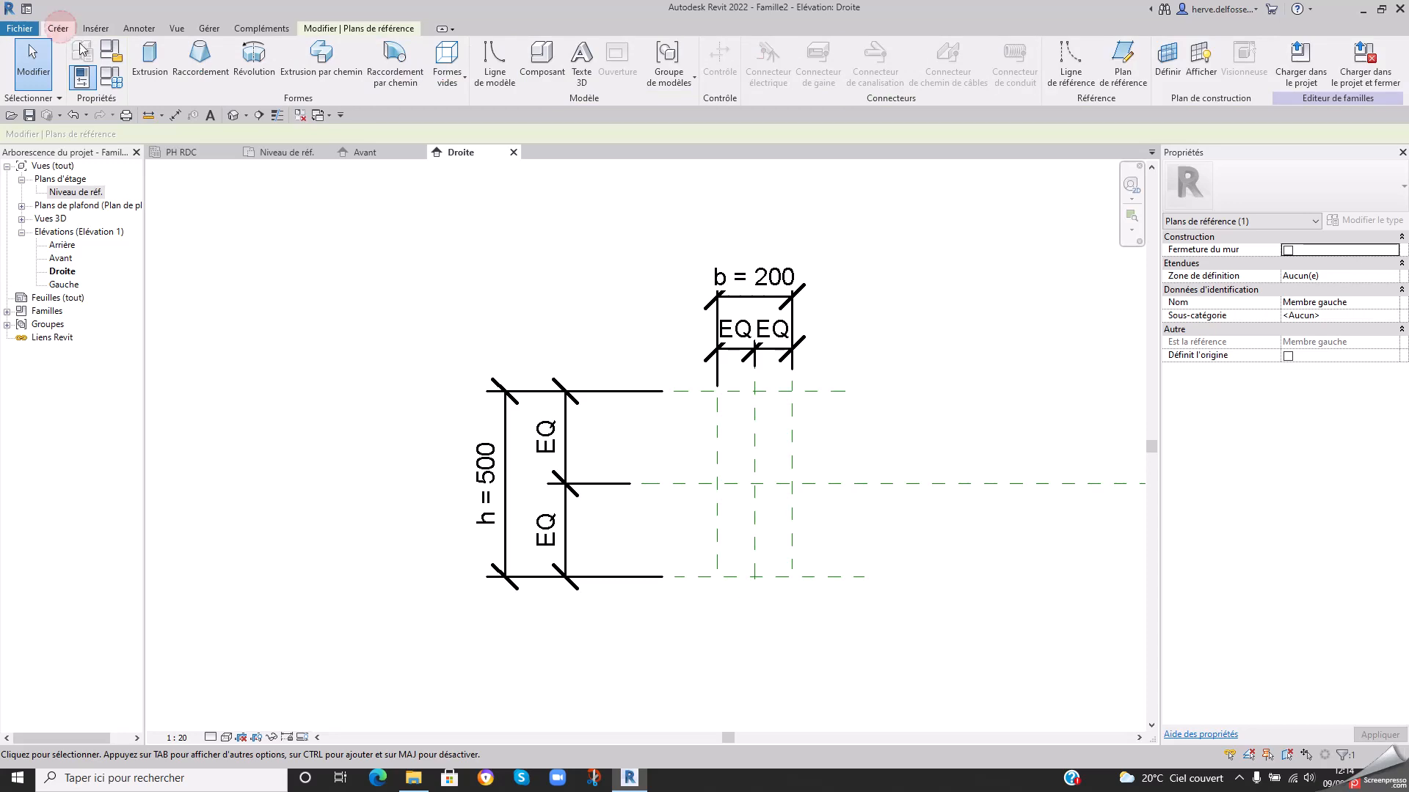
click(149, 60)
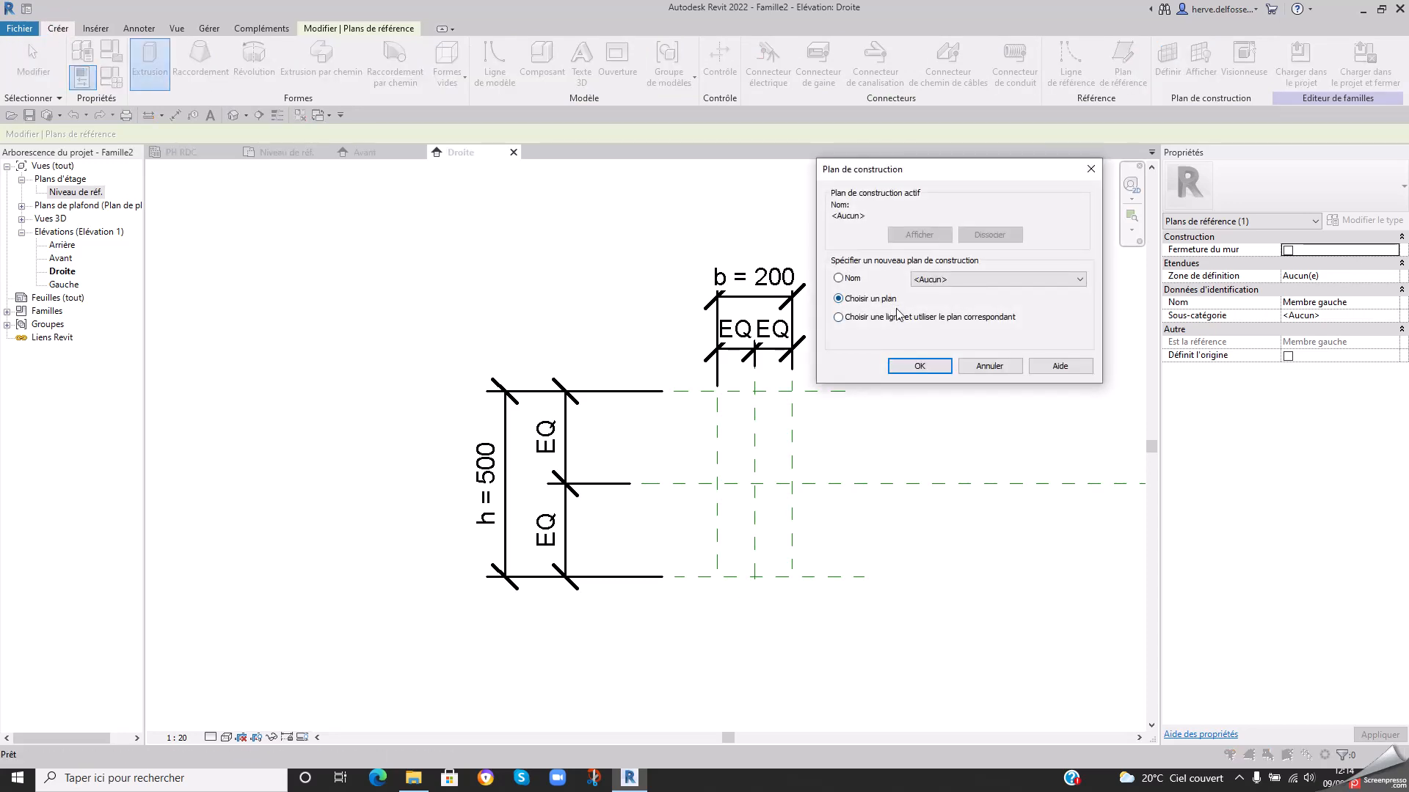
click(910, 364)
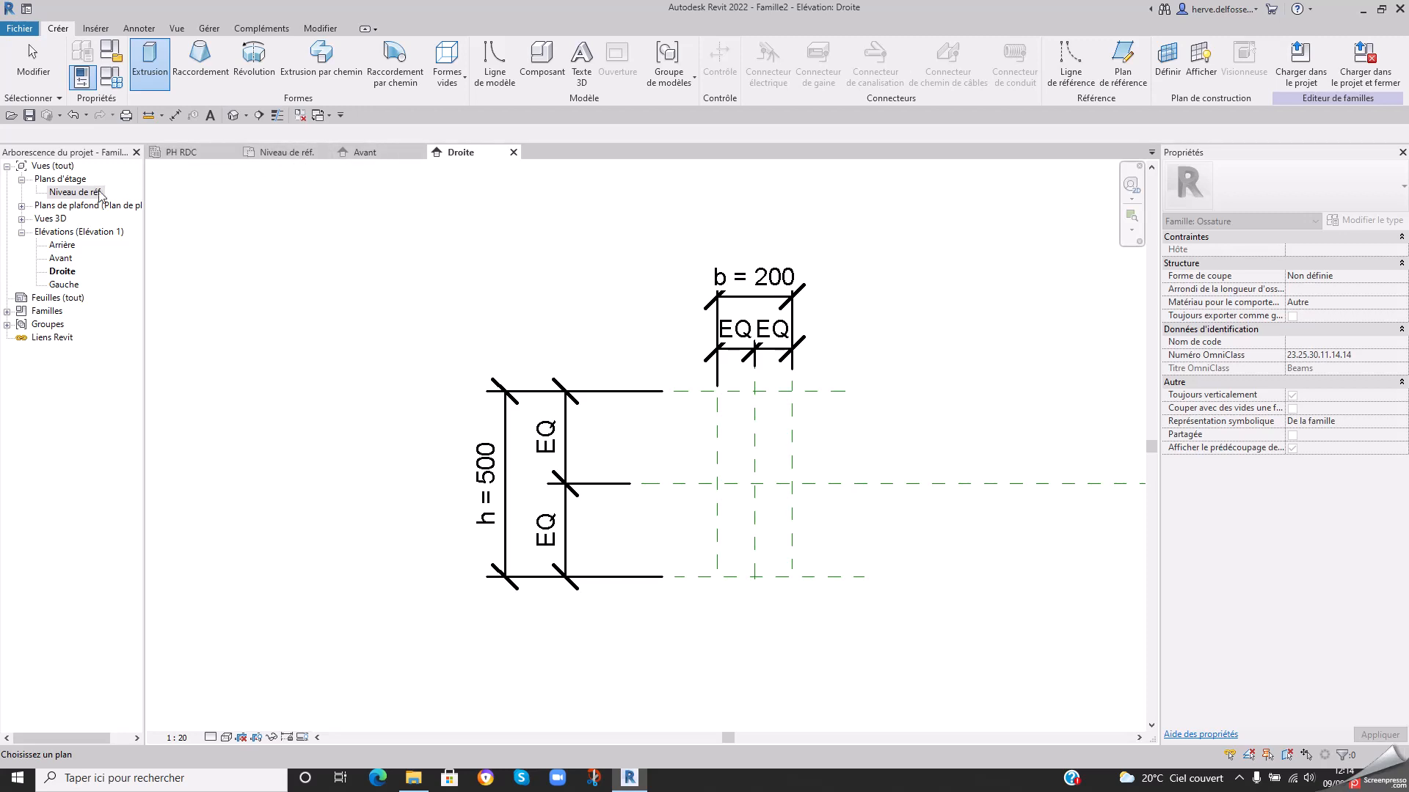
click(288, 153)
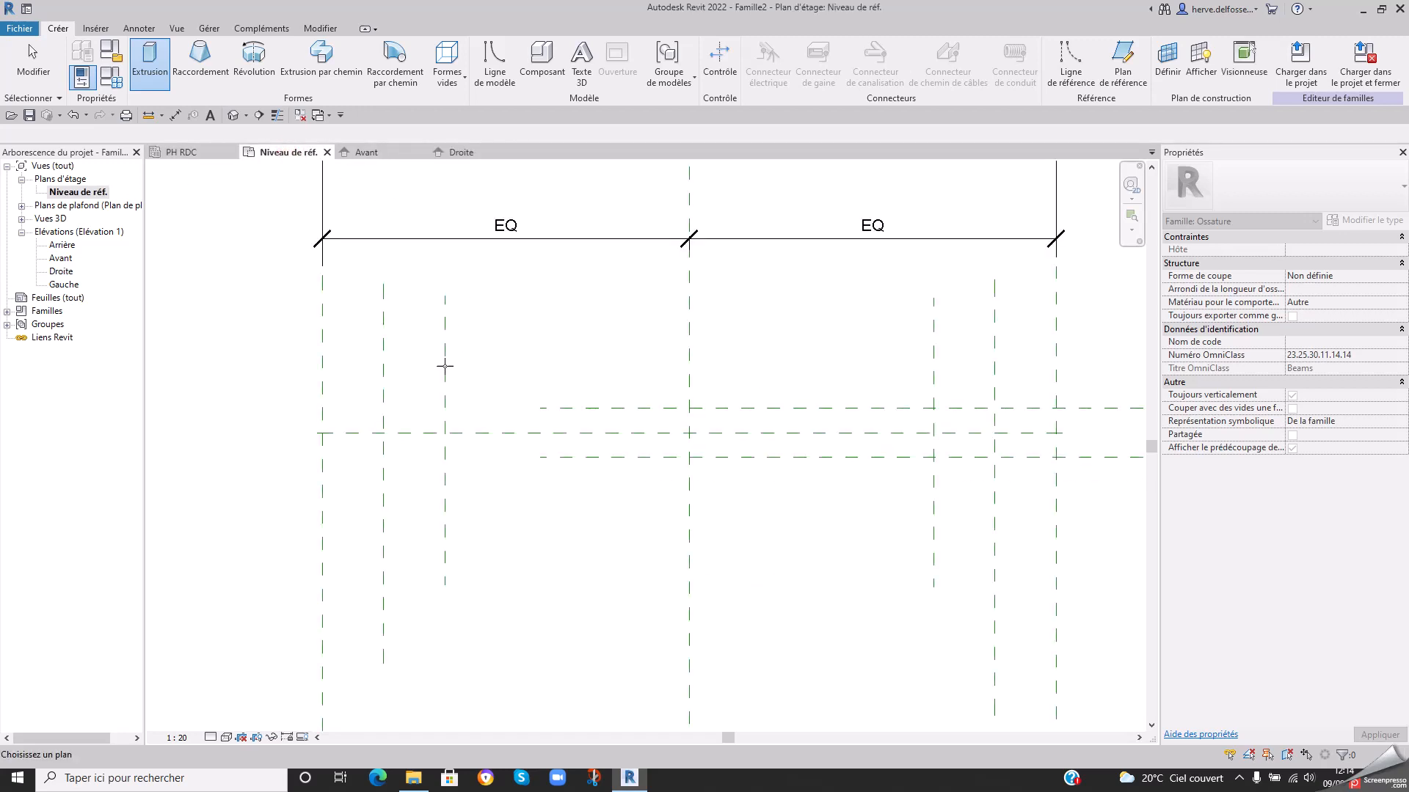
click(383, 375)
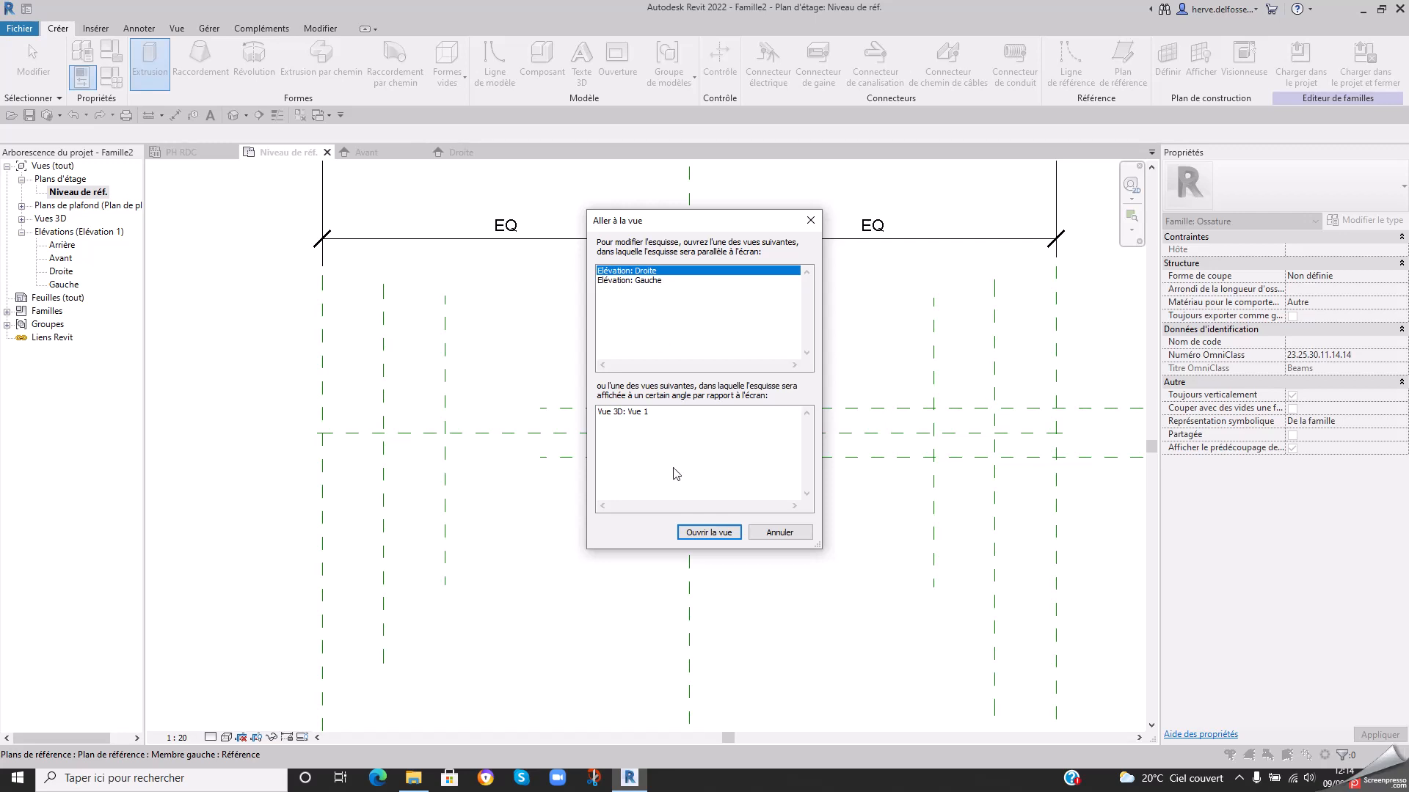
click(700, 533)
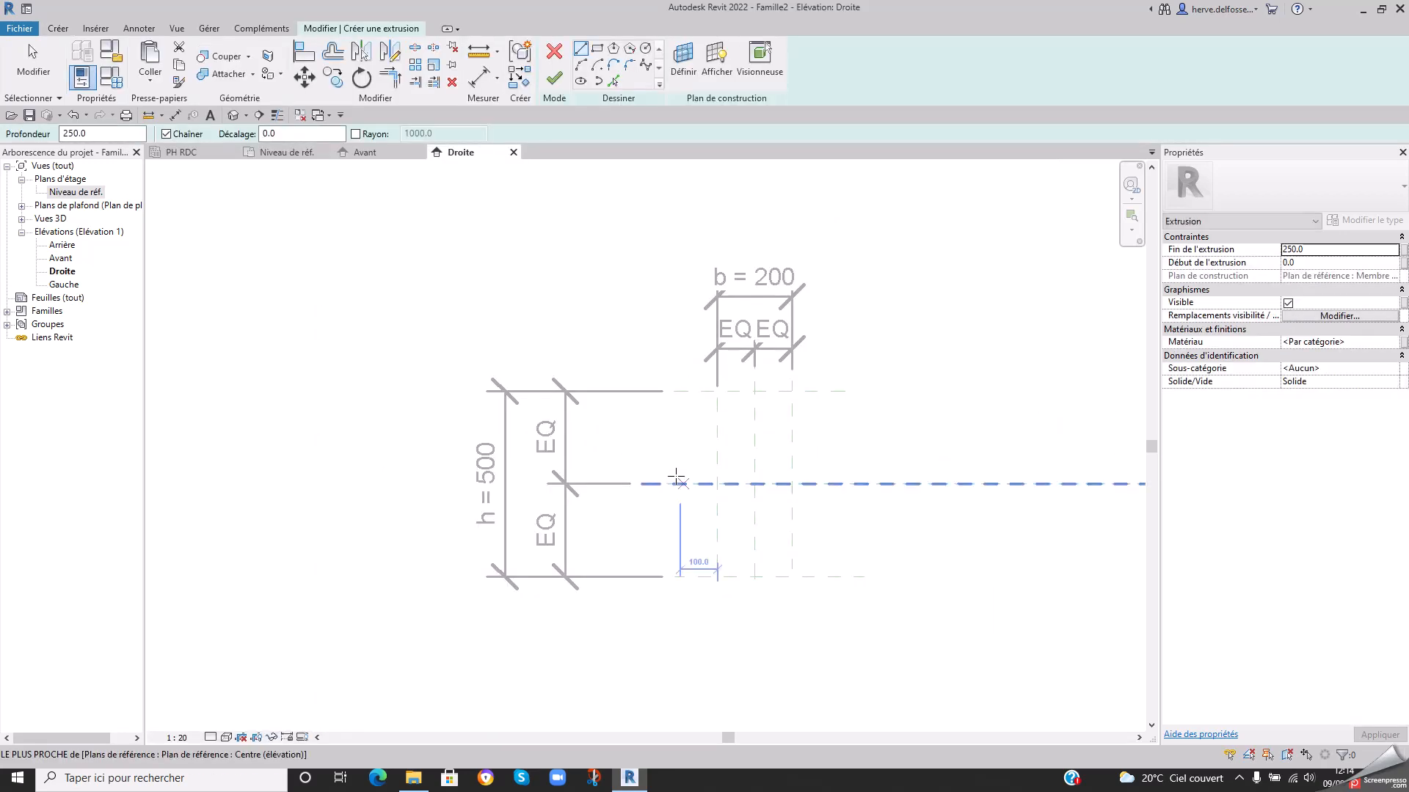
- Sketch a 200 x 500 rectangular profile on the b and h reference planes, lock its four sides and finish the extrusion
click(598, 49)
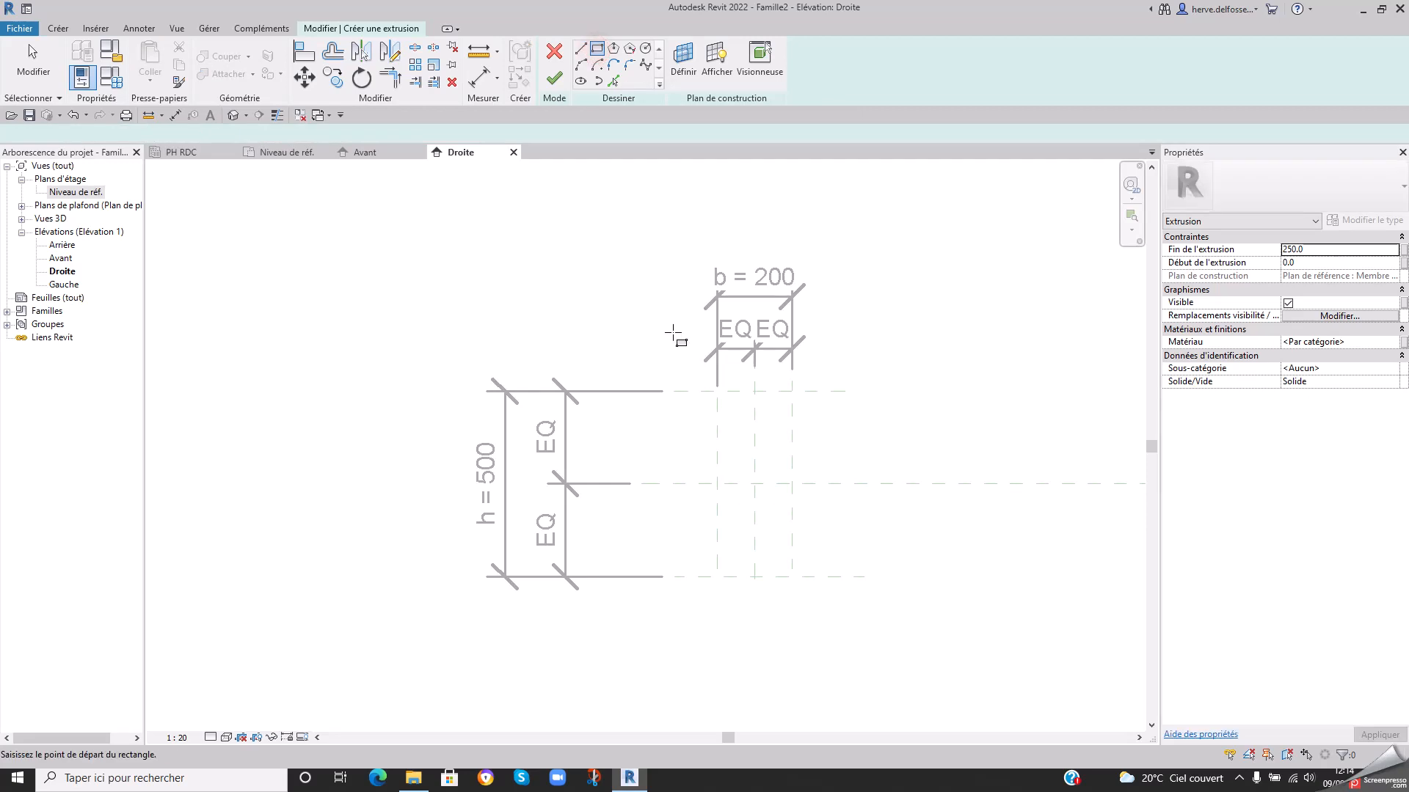
click(717, 392)
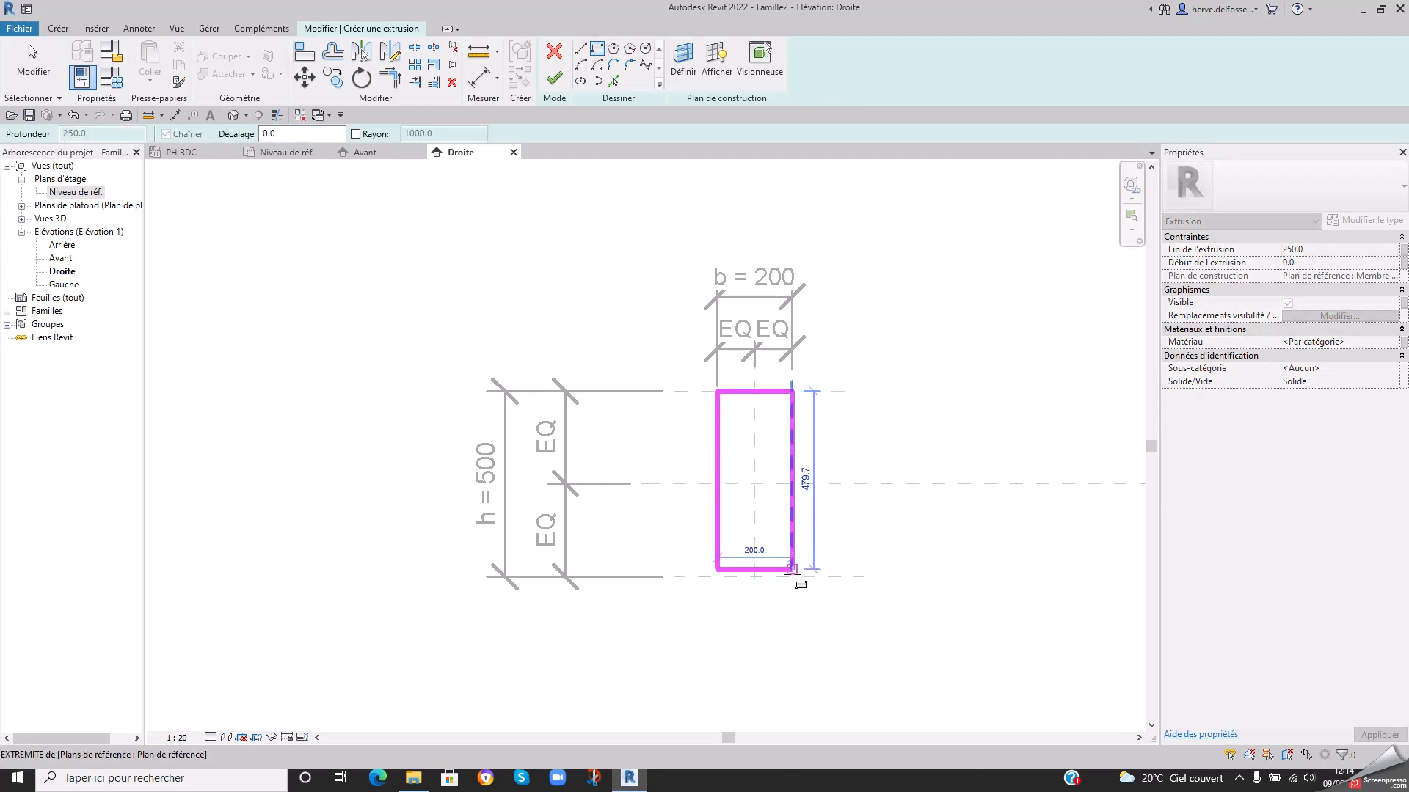
click(791, 579)
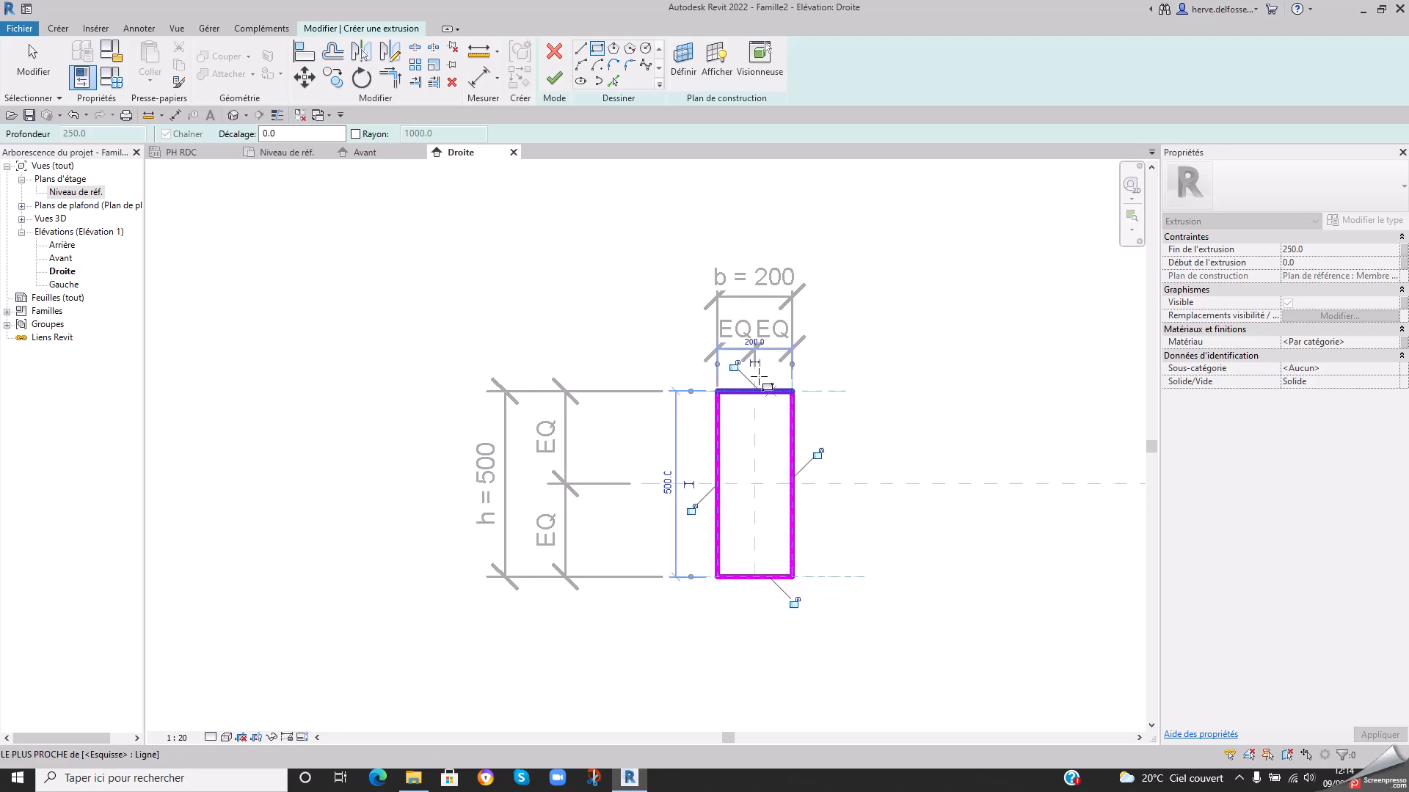
click(817, 454)
click(793, 603)
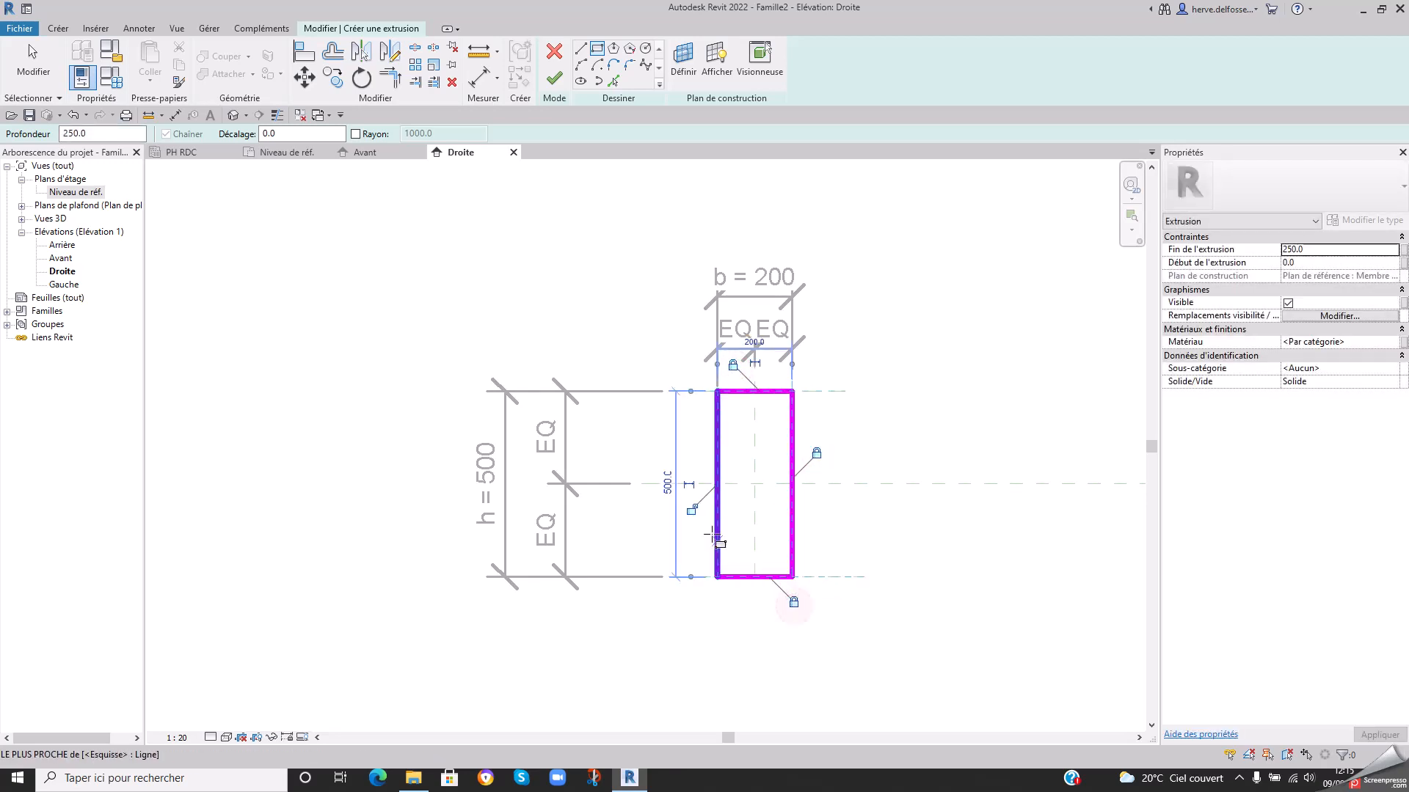
click(691, 511)
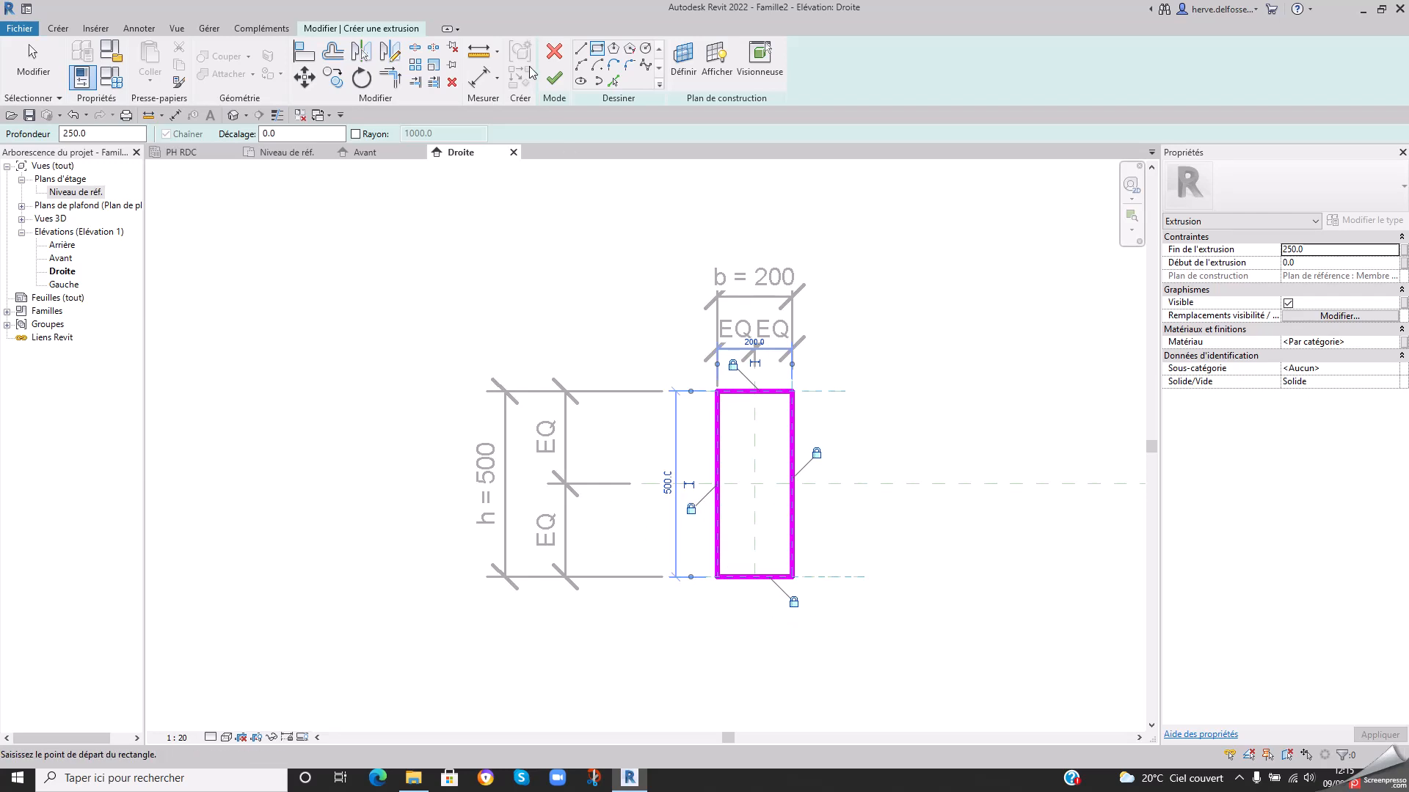
click(553, 77)
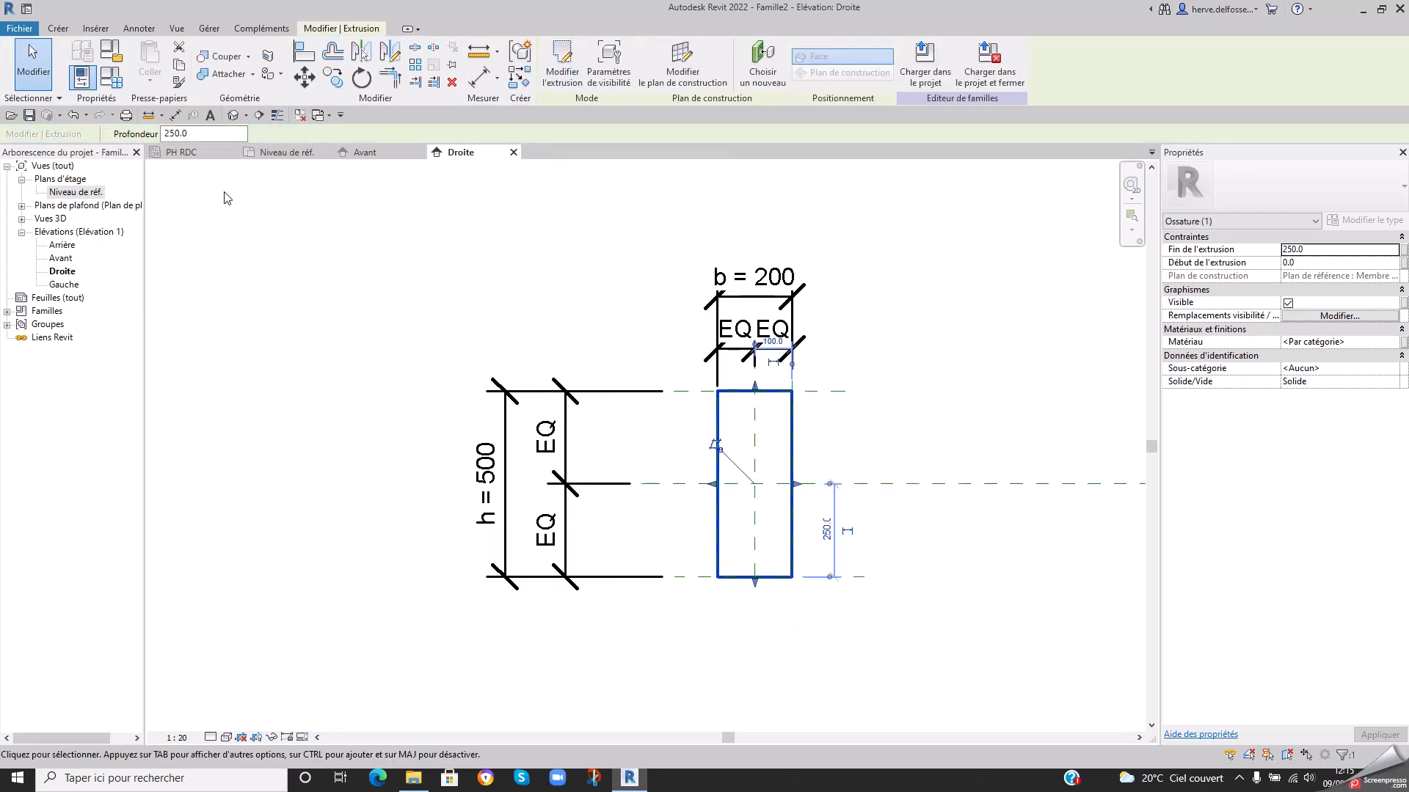
- In the Niveau de réf. plan, stretch the extrusion to span from Membre gauche to Membre droit and lock both ends to these planes
click(311, 154)
click(385, 434)
drag(434, 433, 999, 460)
click(1019, 523)
drag(322, 433, 383, 440)
click(359, 449)
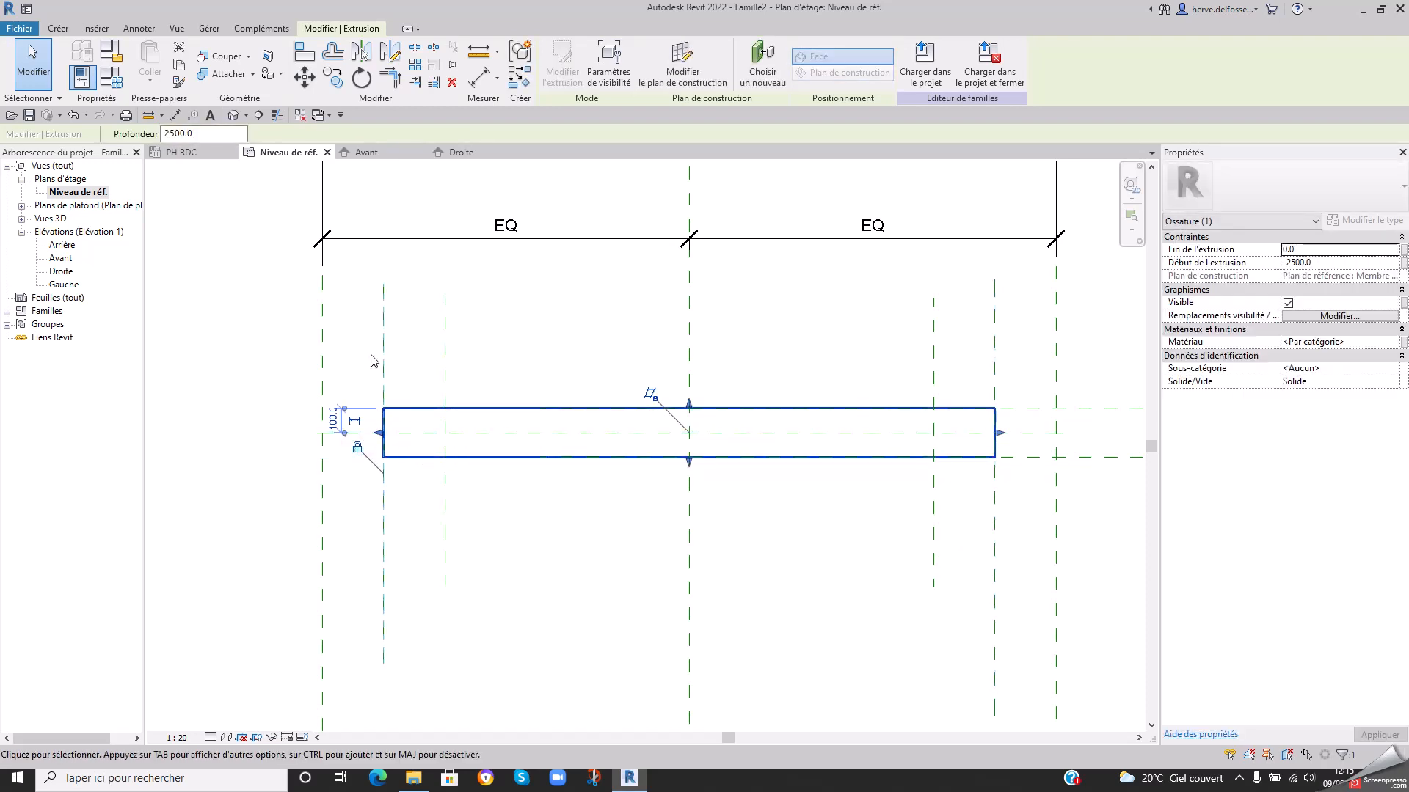
- Examine the beam's ends against the Membre gauche, Membre droit, symbolic line and Droite reference planes in the plan
scroll(382, 364, up, 2)
key(Escape)
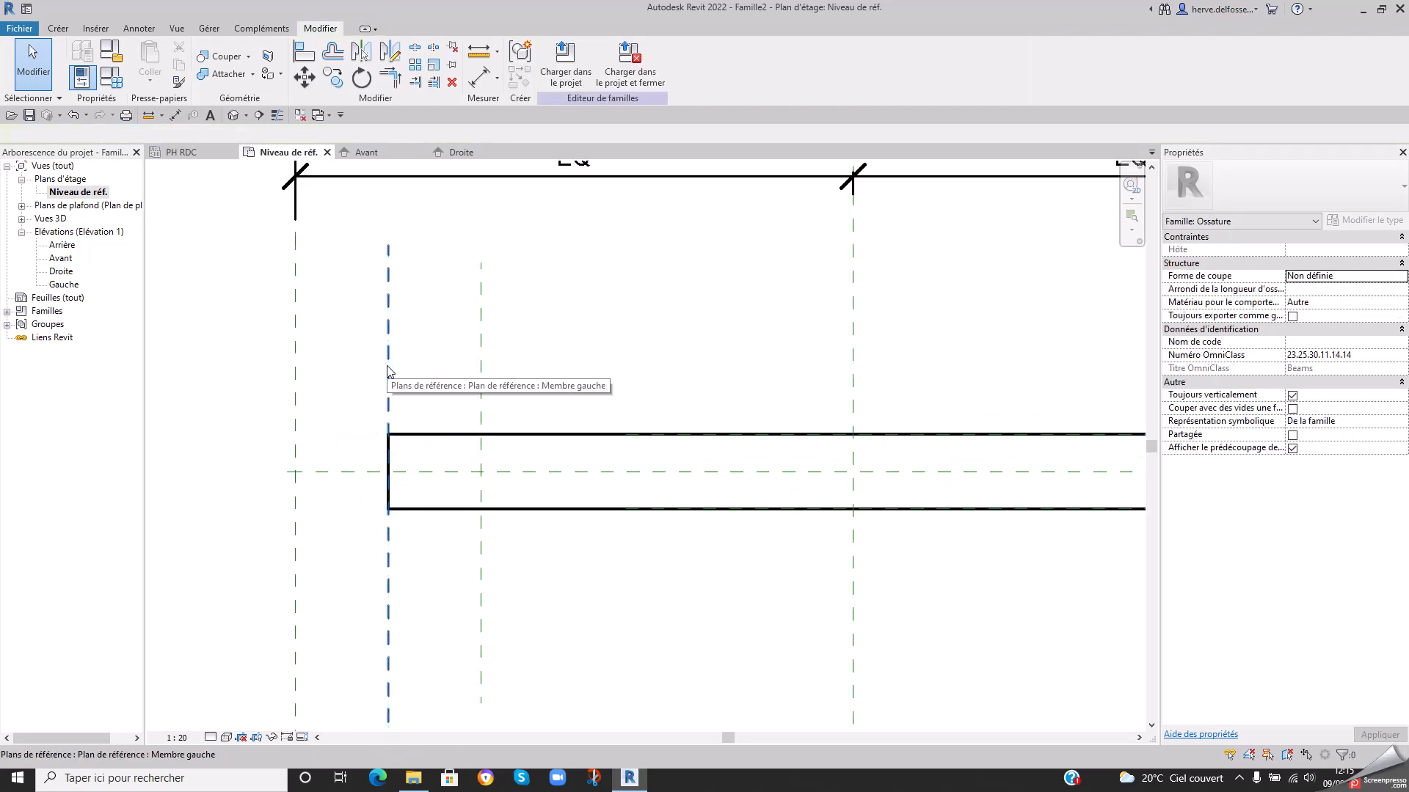
middle_drag(768, 386, 440, 424)
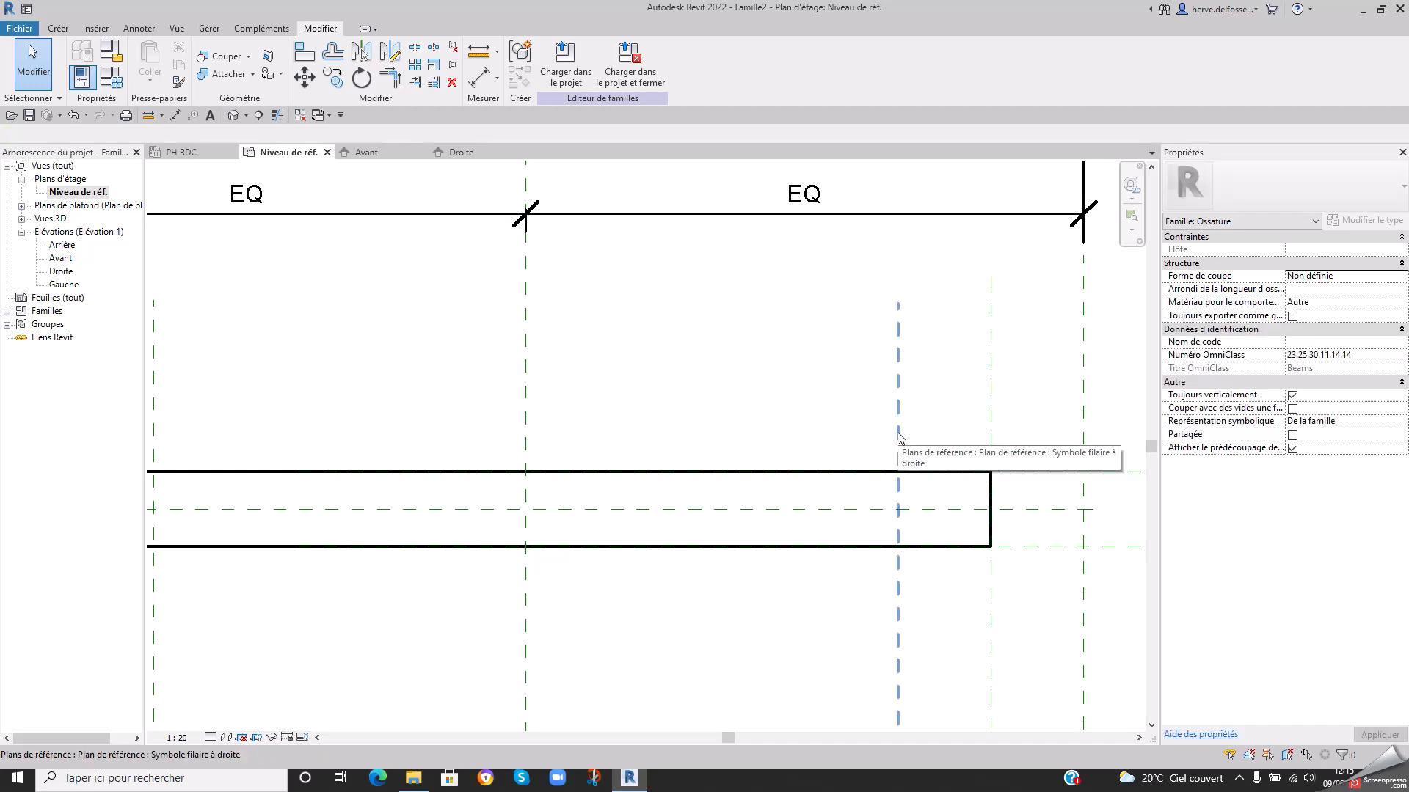
middle_drag(900, 436, 752, 437)
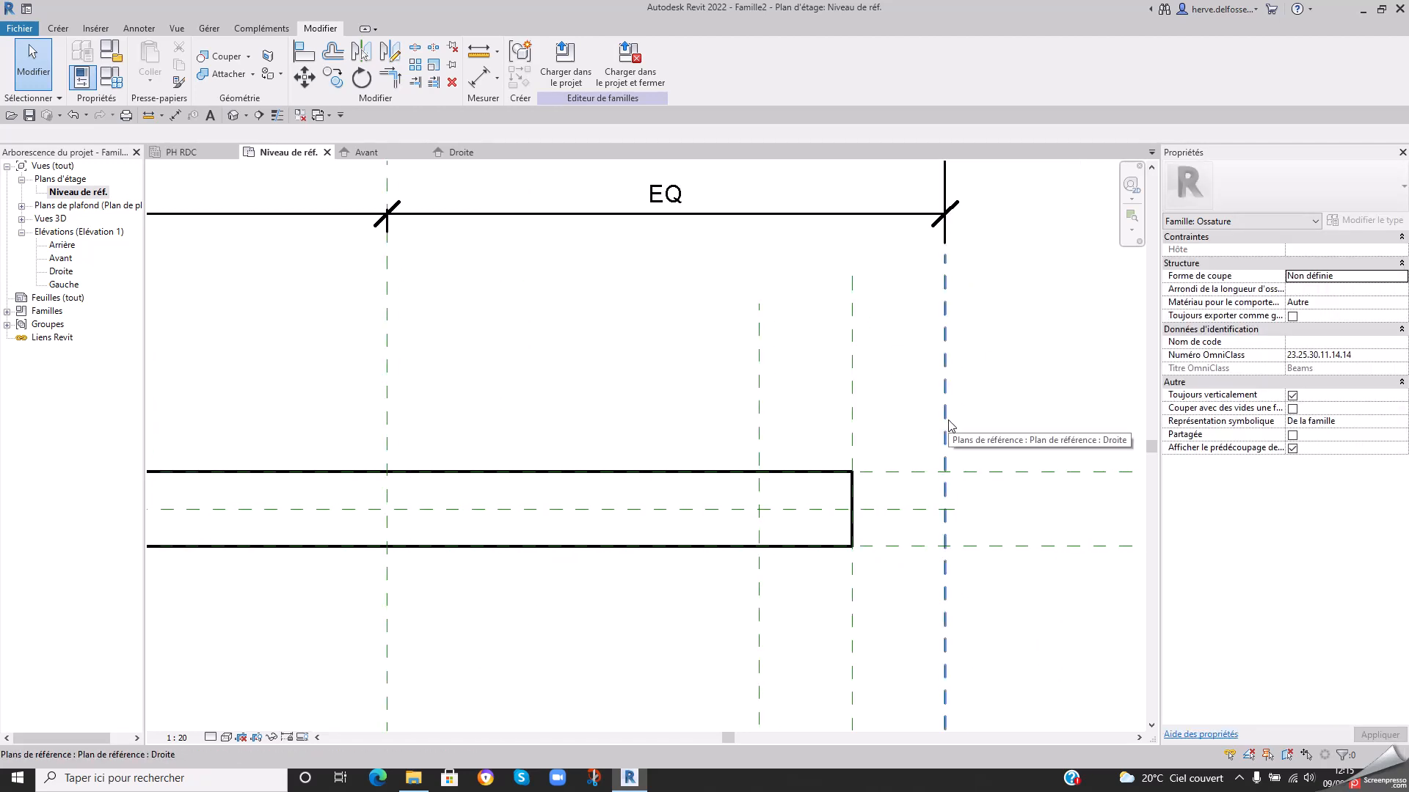
scroll(680, 446, down, 2)
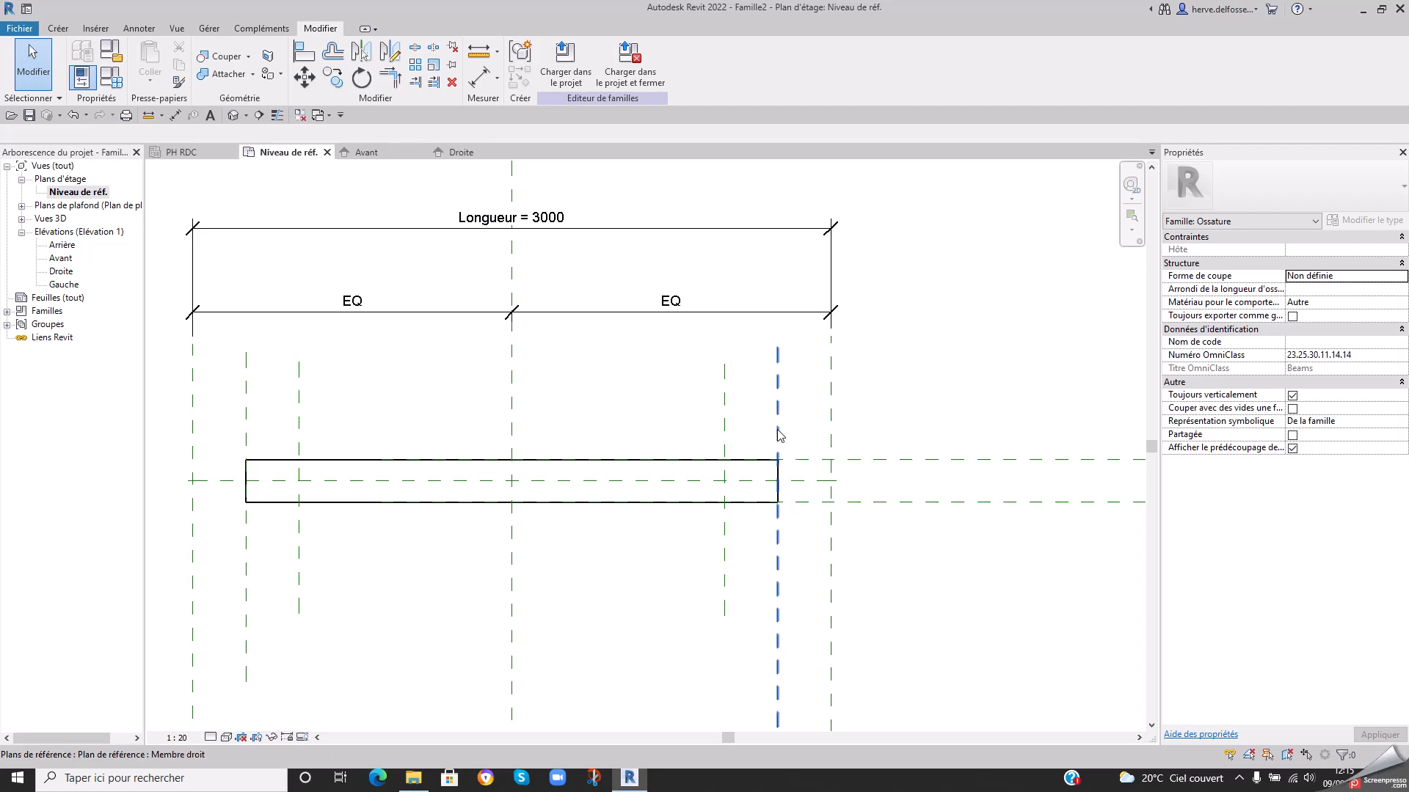
scroll(839, 396, down, 2)
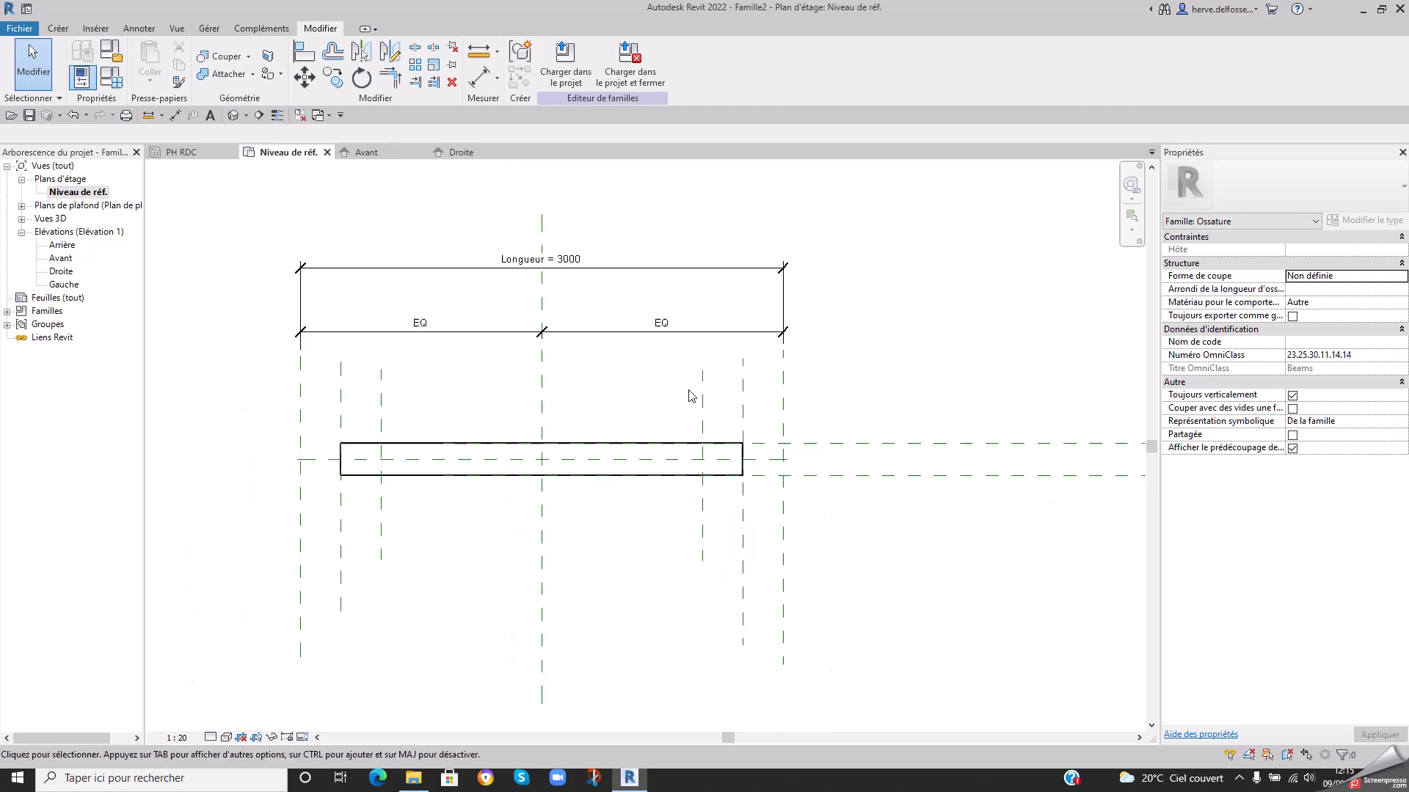
- Save the family as HD Poutre Rect in the ESSAIS folder
click(19, 29)
click(57, 201)
click(129, 212)
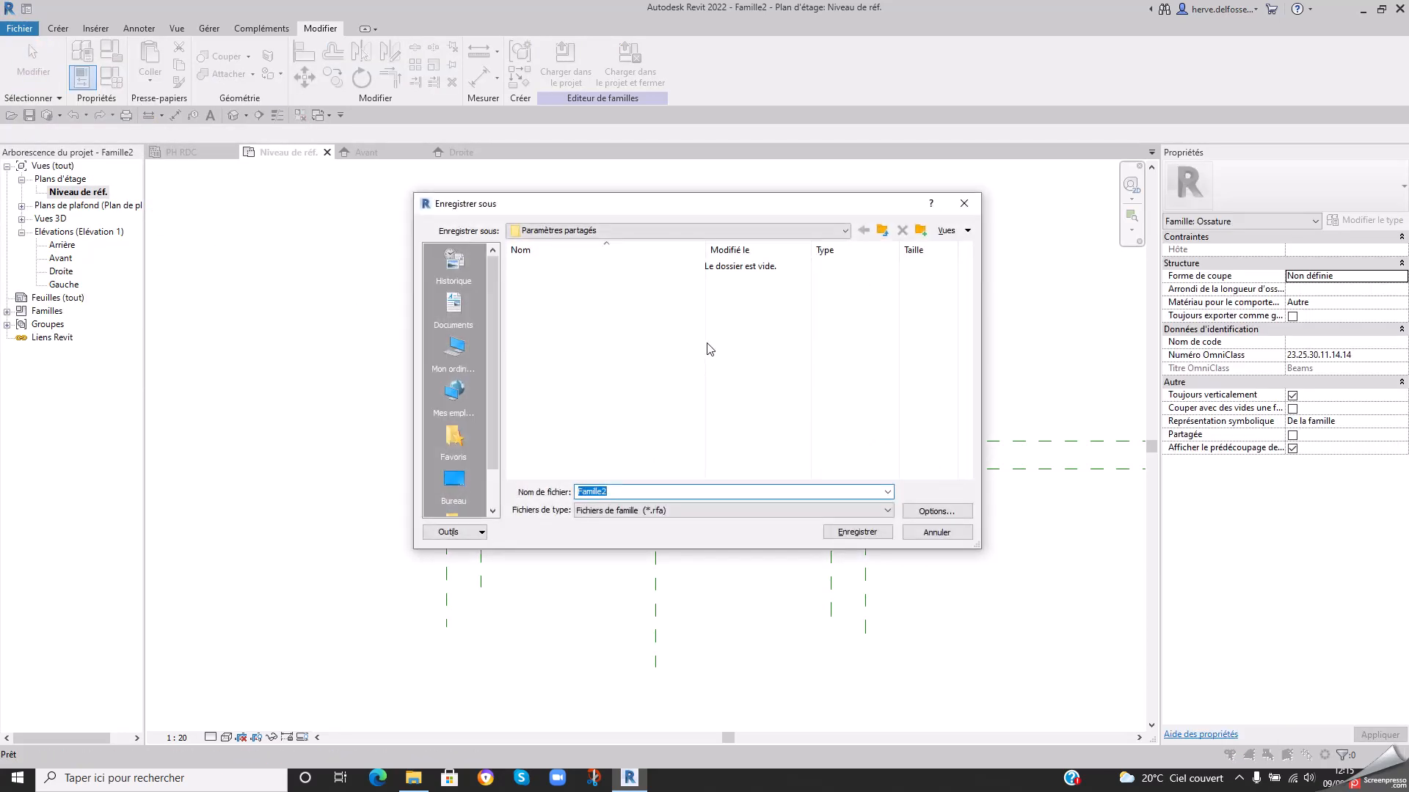
click(881, 232)
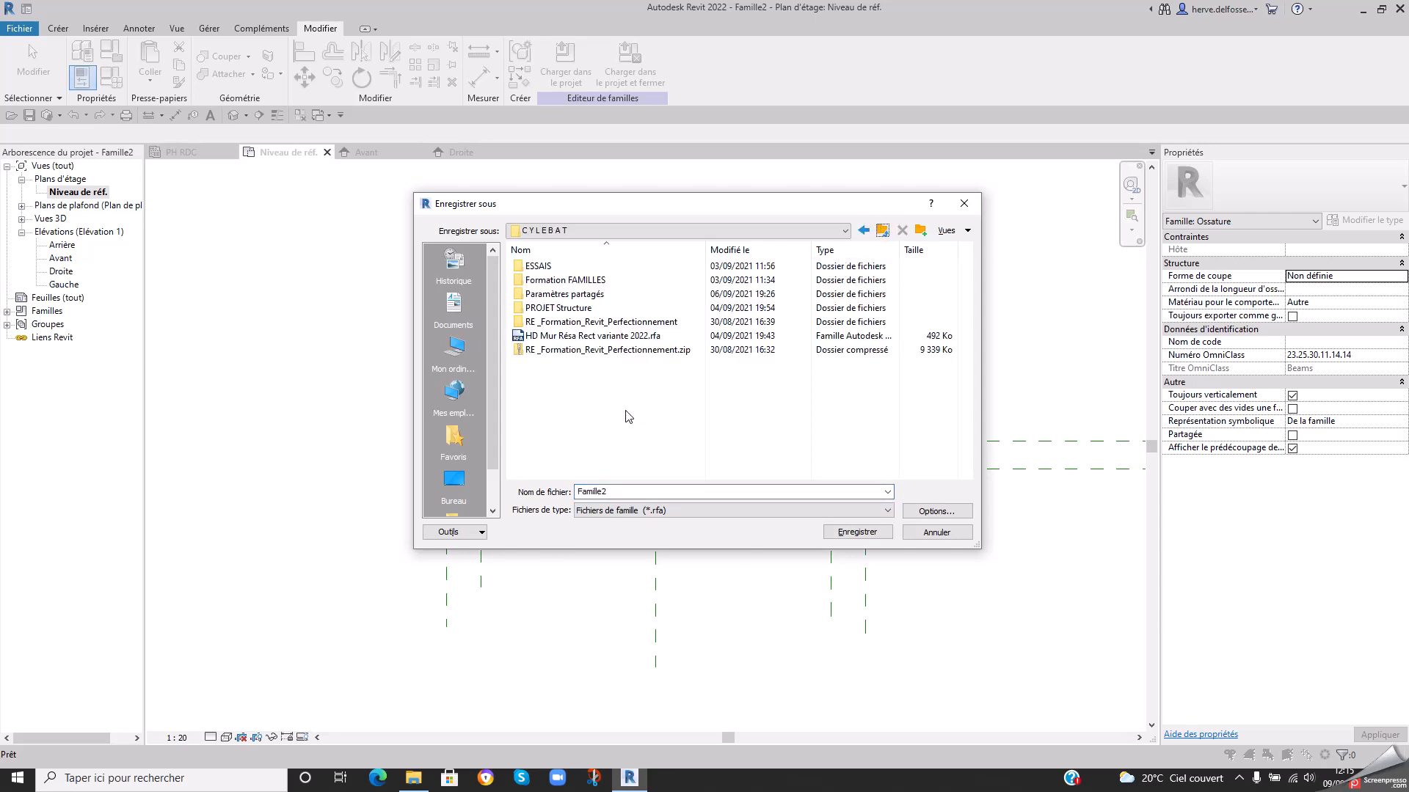
double_click(552, 266)
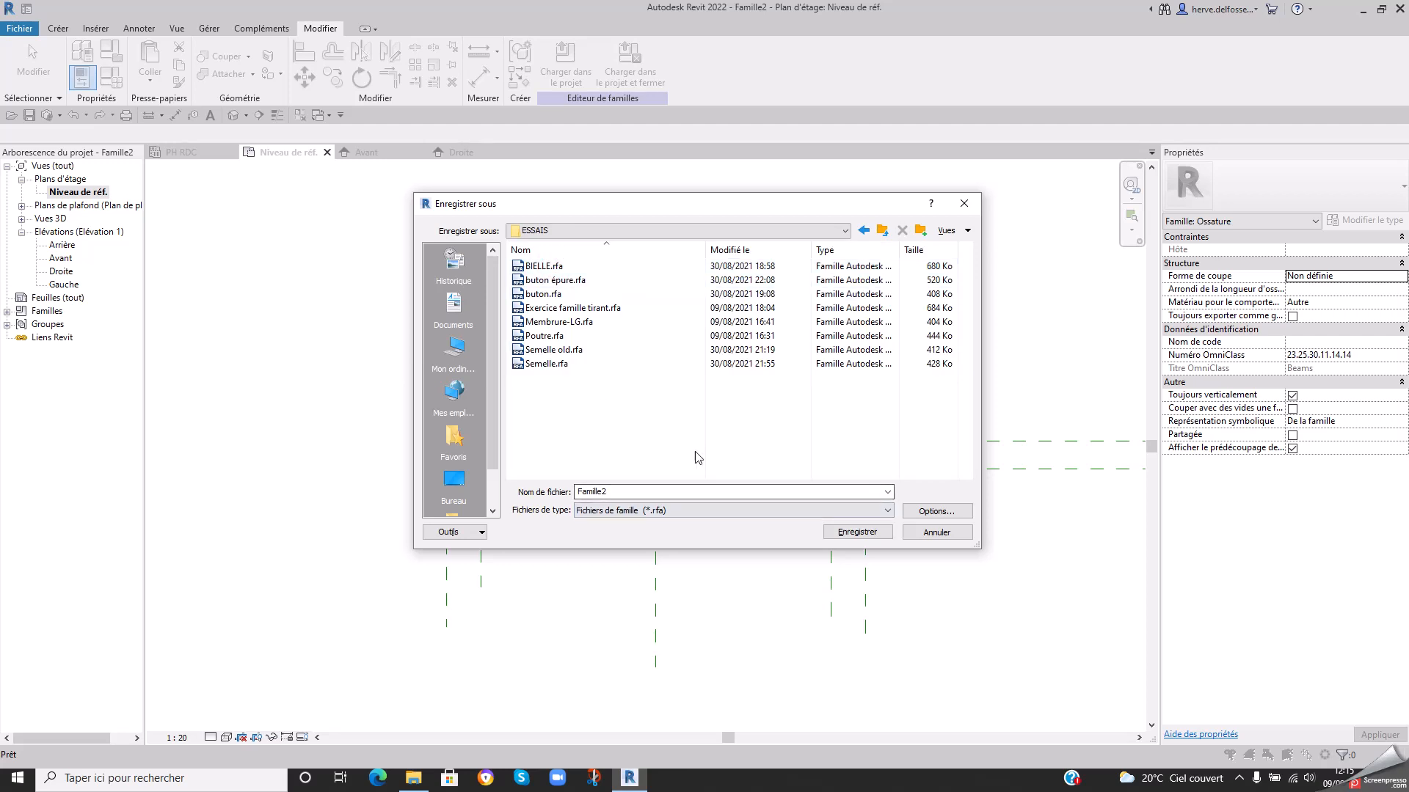
double_click(656, 493)
text(HD )
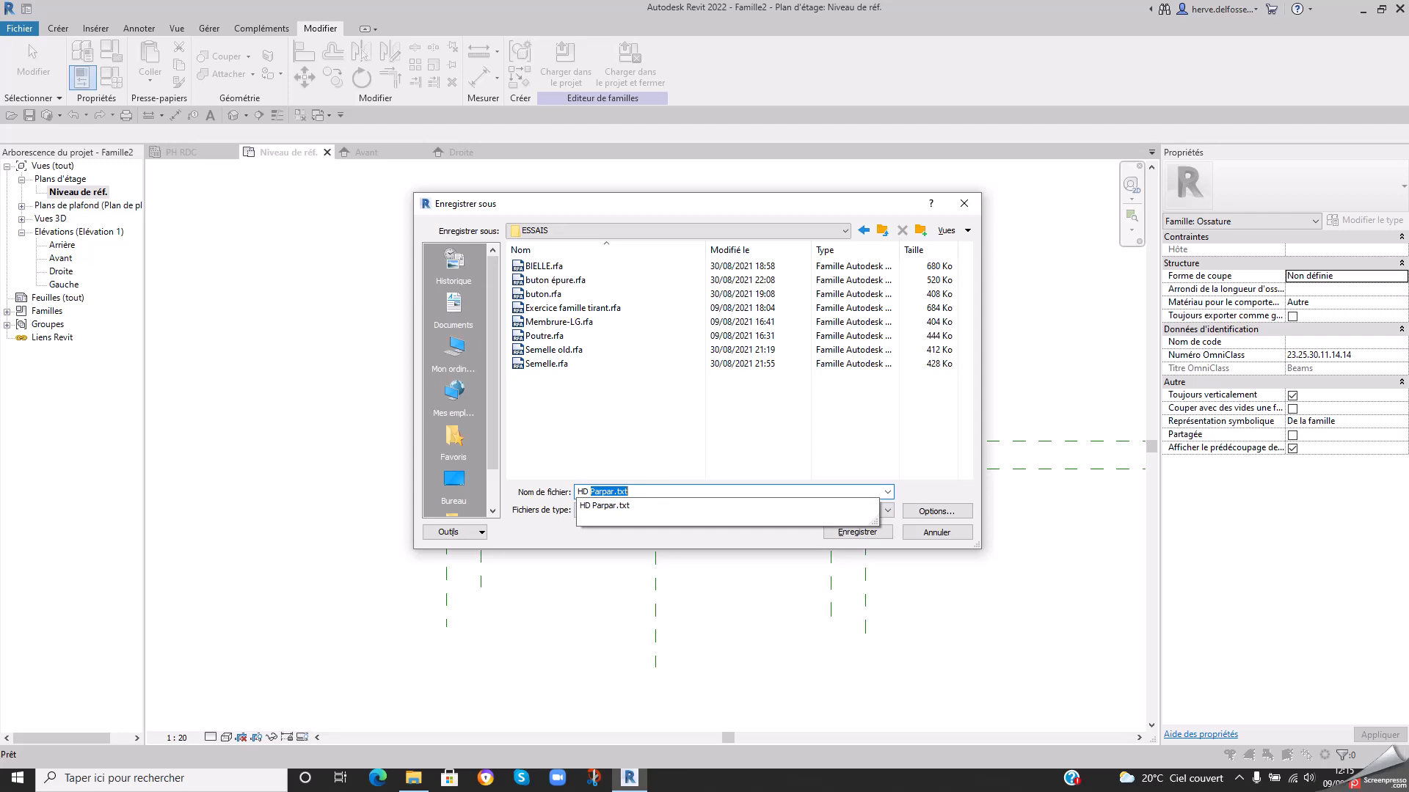
text(Poutre Rect)
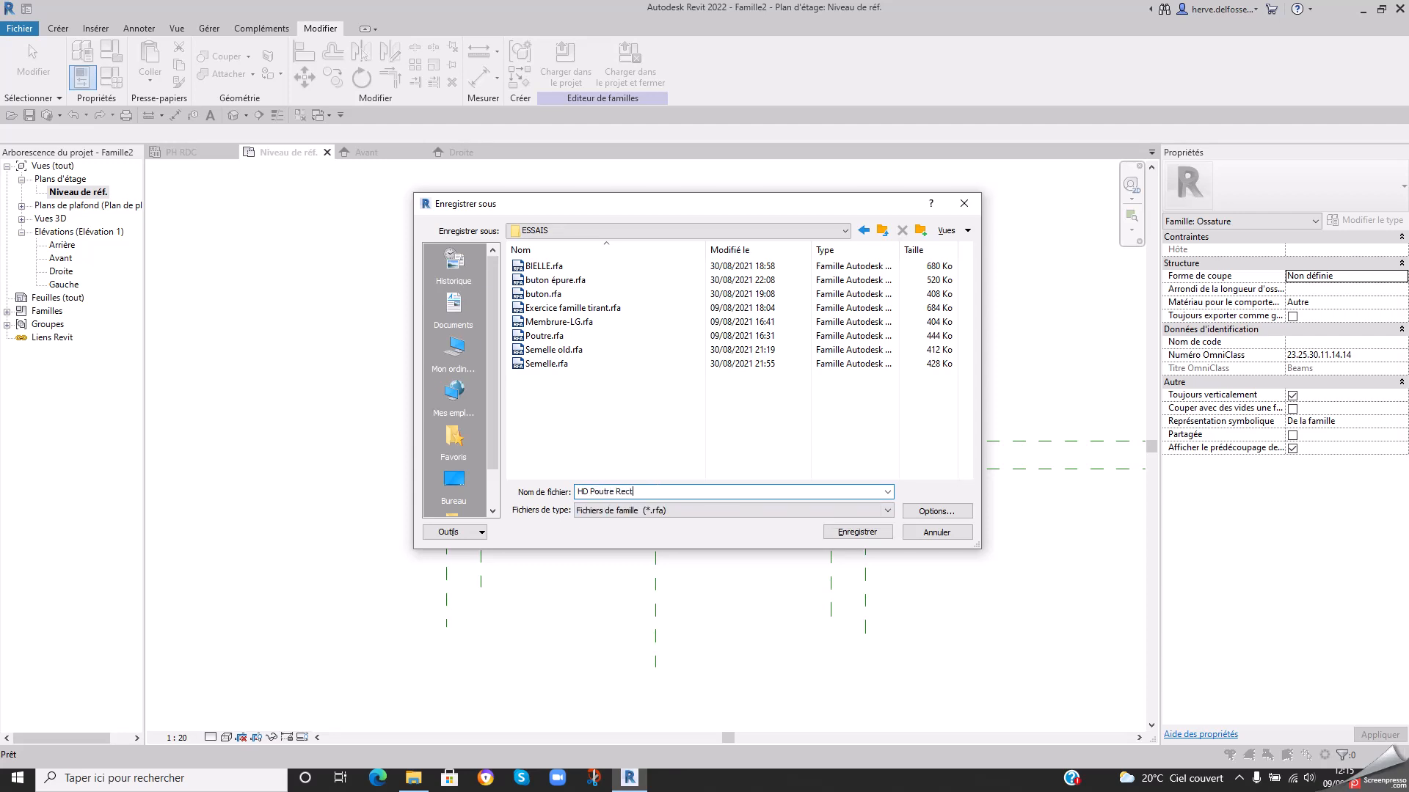
key(Return)
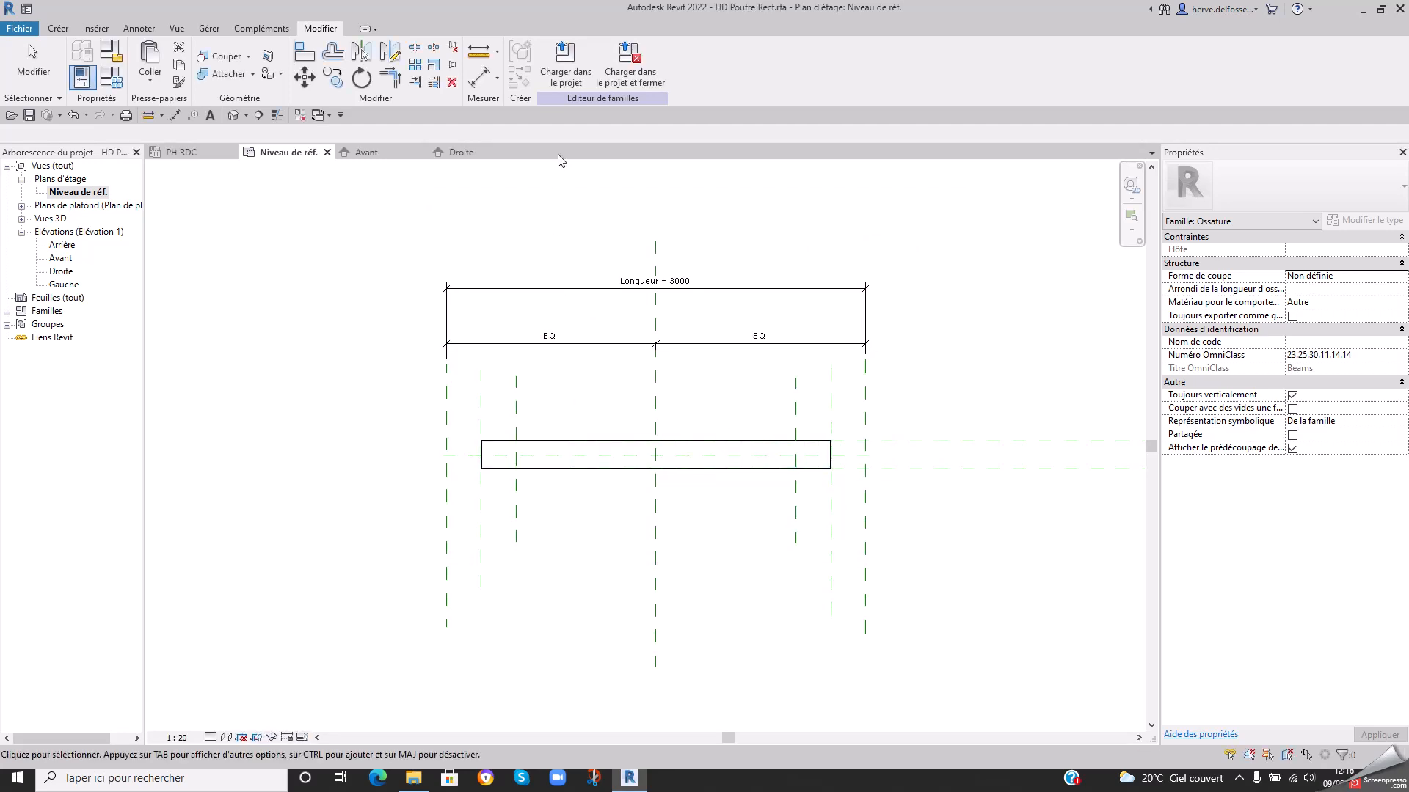
- Load the family into Projet1 while closing it, and widen the project browser to show the PH RDC view's full name
click(631, 66)
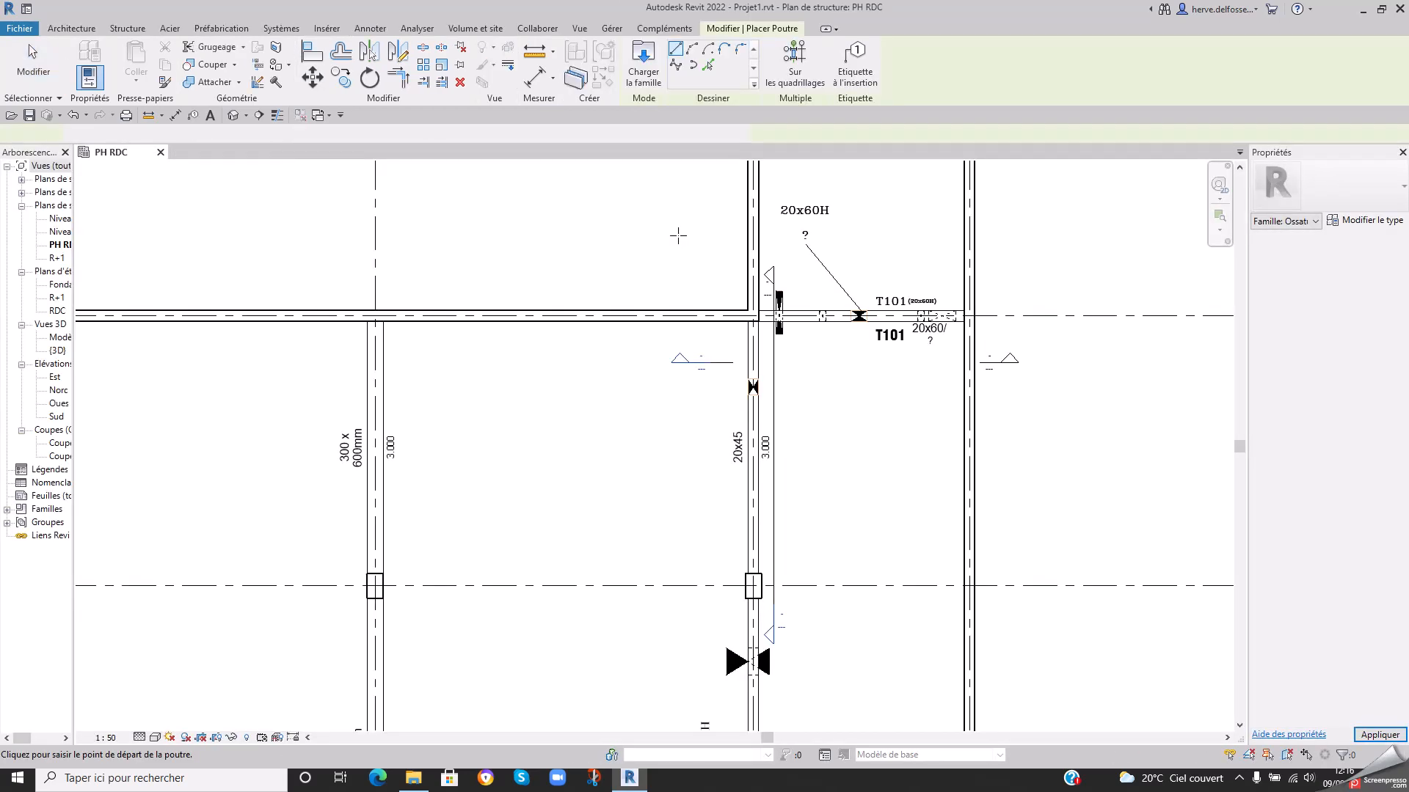
scroll(632, 372, down, 5)
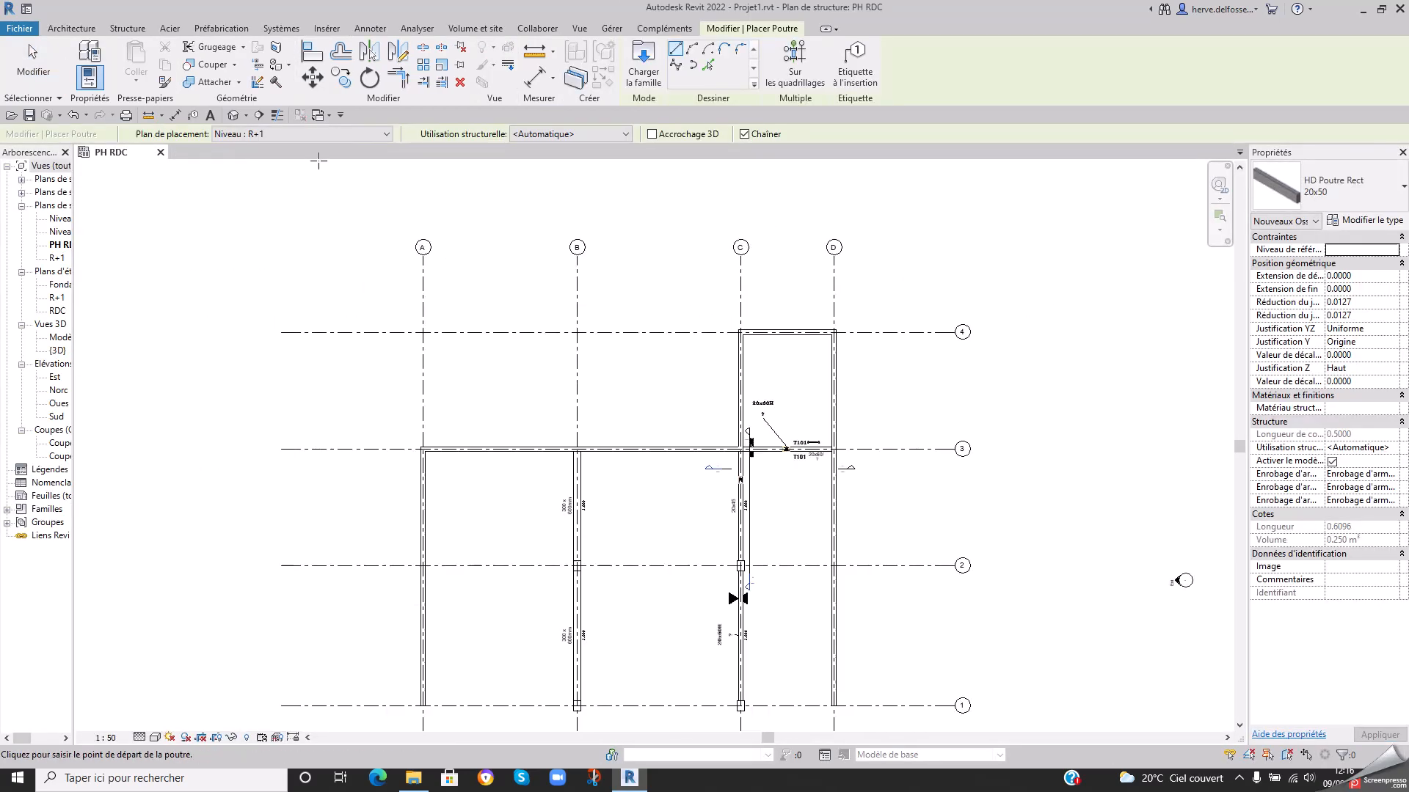
drag(73, 271, 157, 270)
click(75, 248)
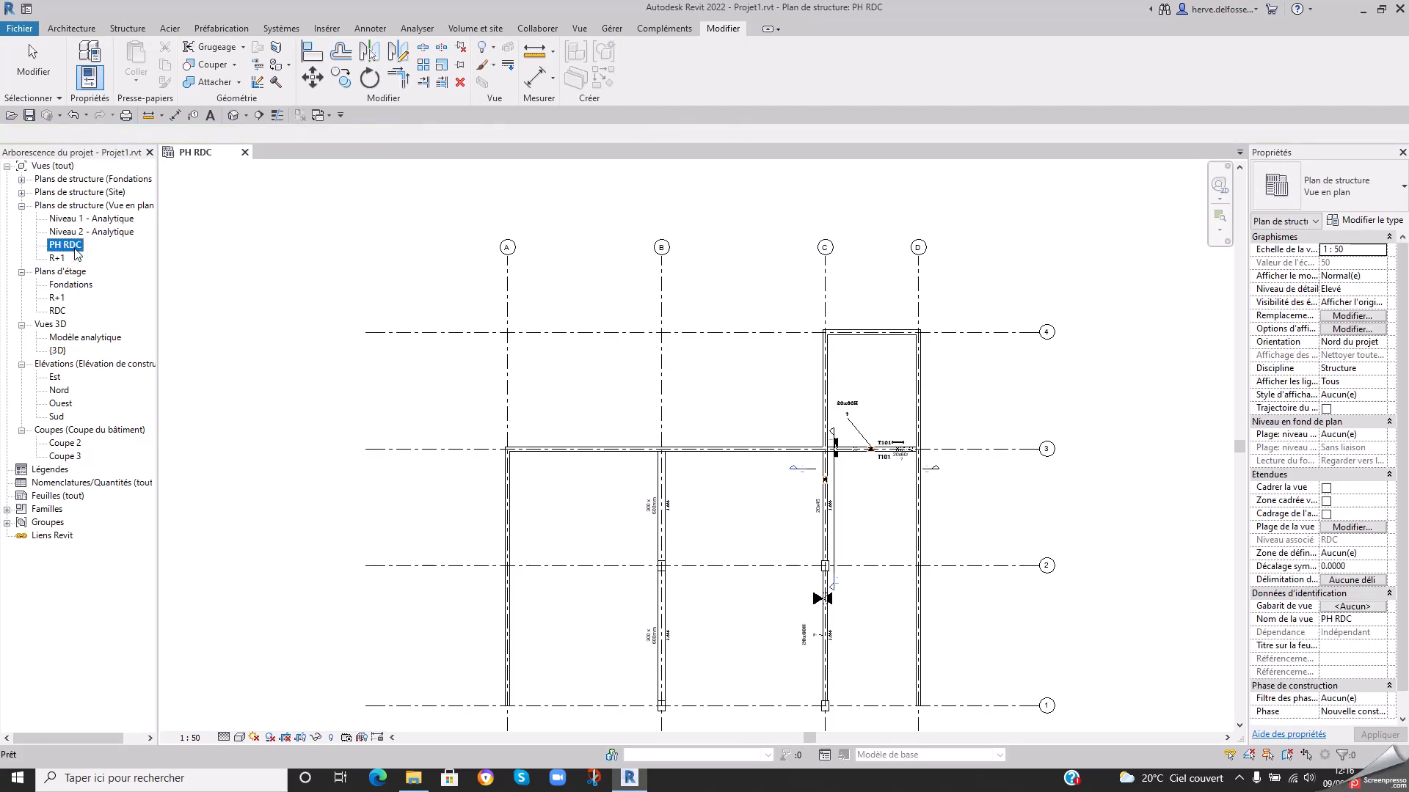
- Place two chained HD Poutre Rect 20x50 beams along grid 2, from the grid A wall to the columns on grids B and C
click(128, 28)
click(81, 62)
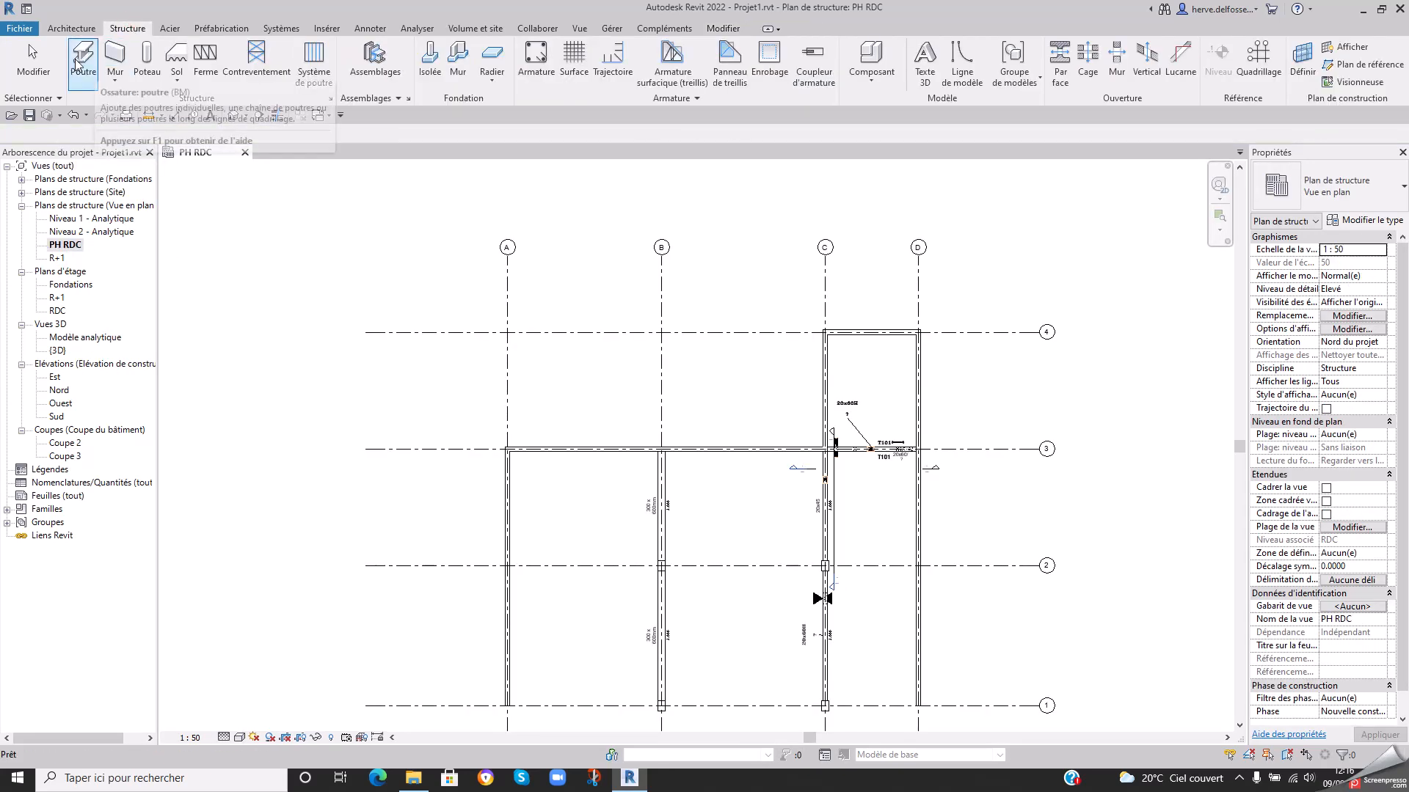
click(1368, 183)
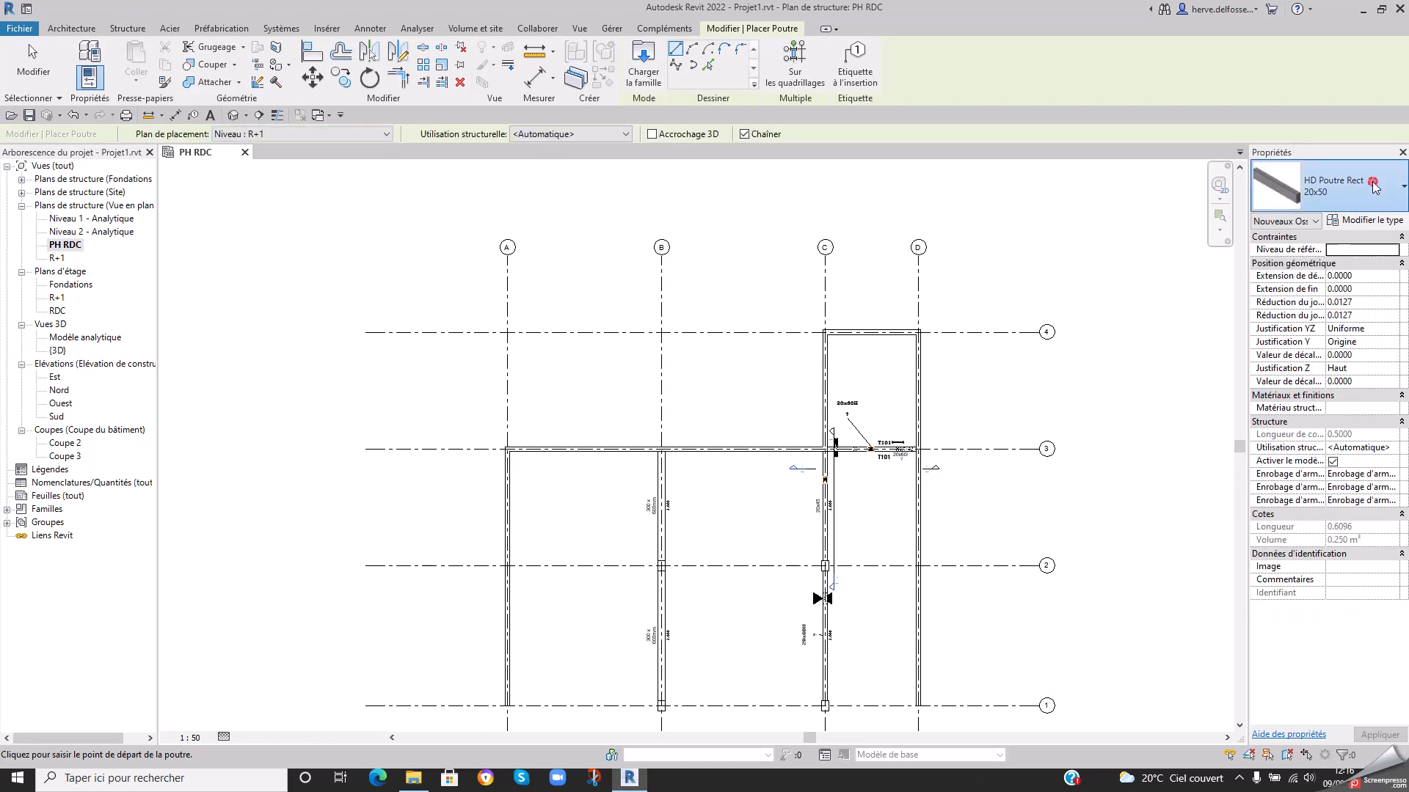
click(1290, 460)
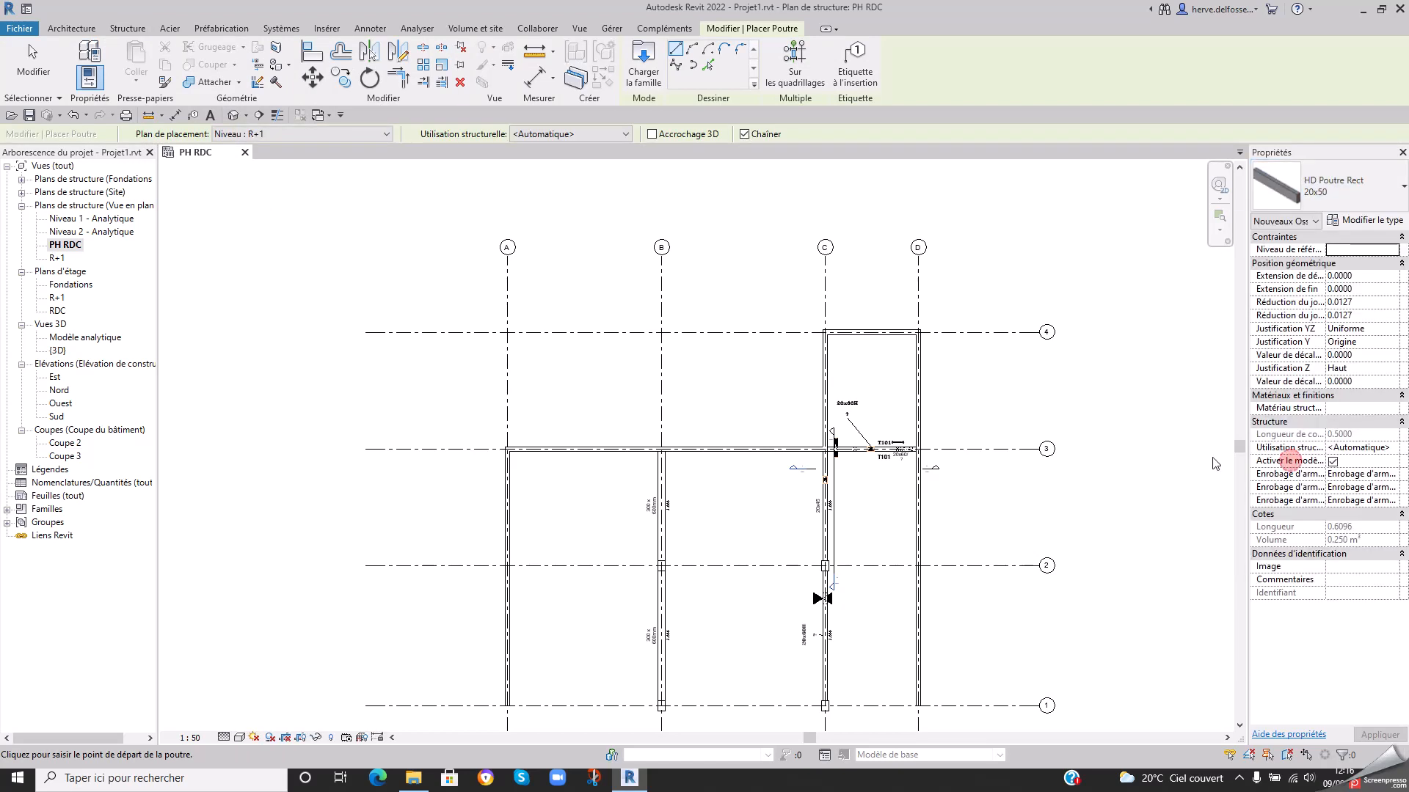
middle_drag(865, 505, 874, 389)
scroll(930, 417, up, 2)
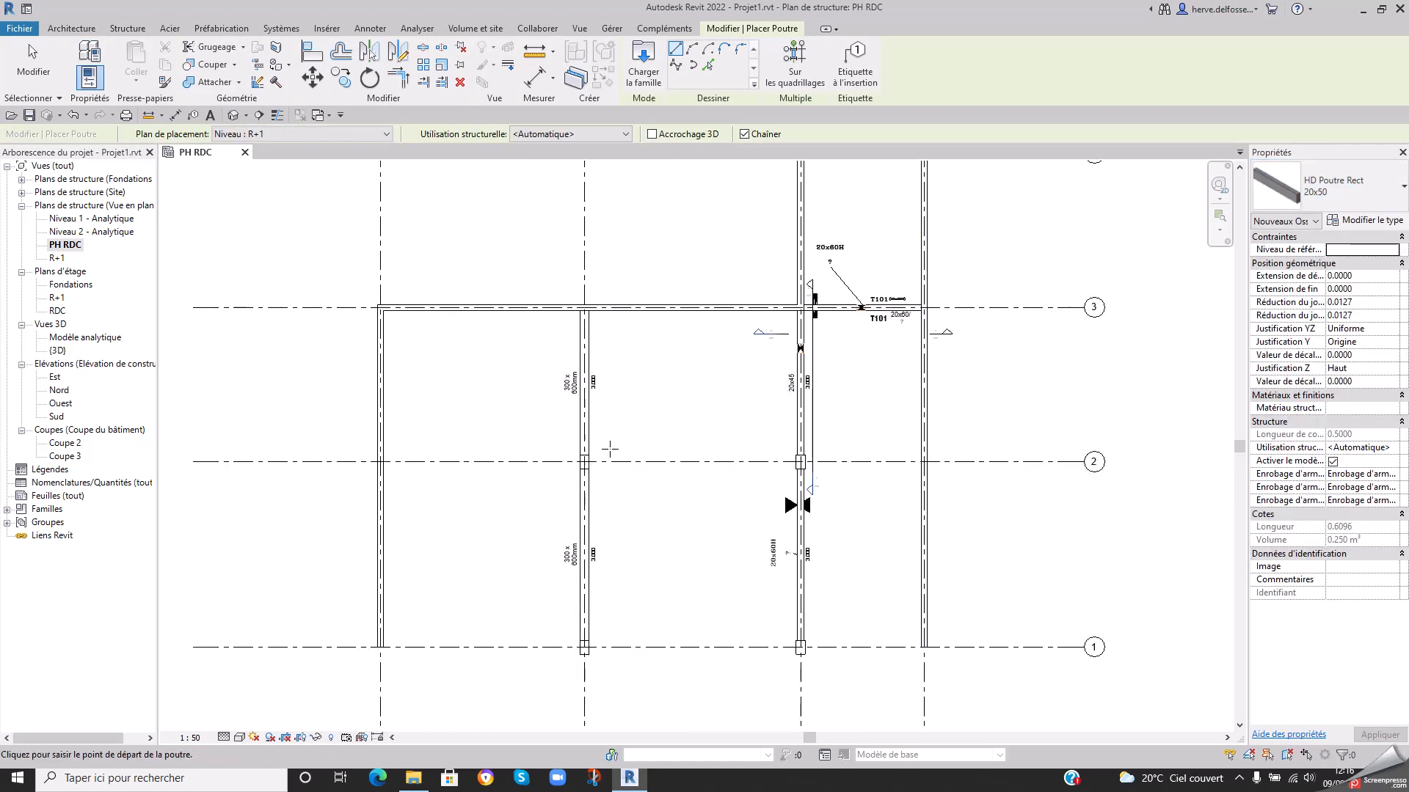
scroll(425, 471, up, 2)
click(381, 462)
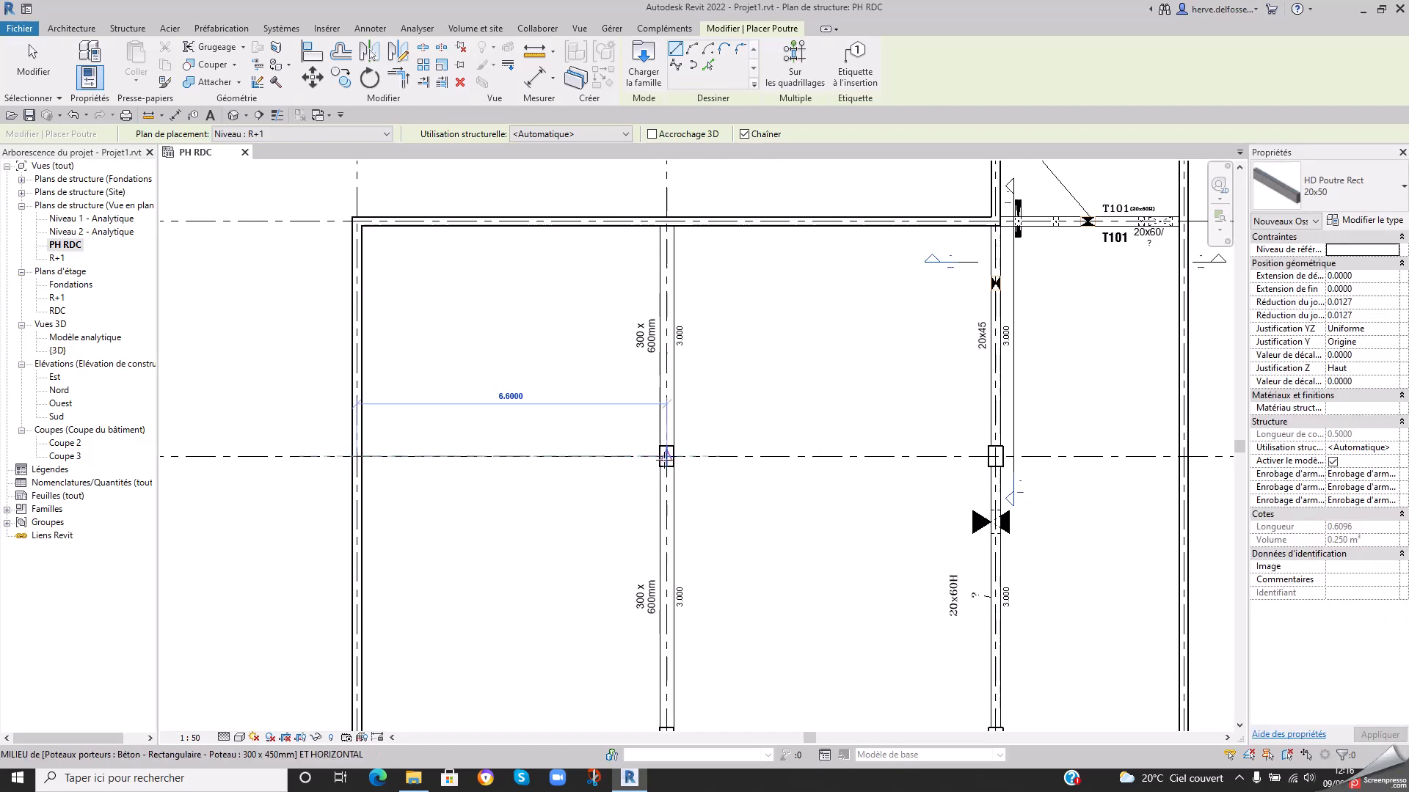
click(615, 507)
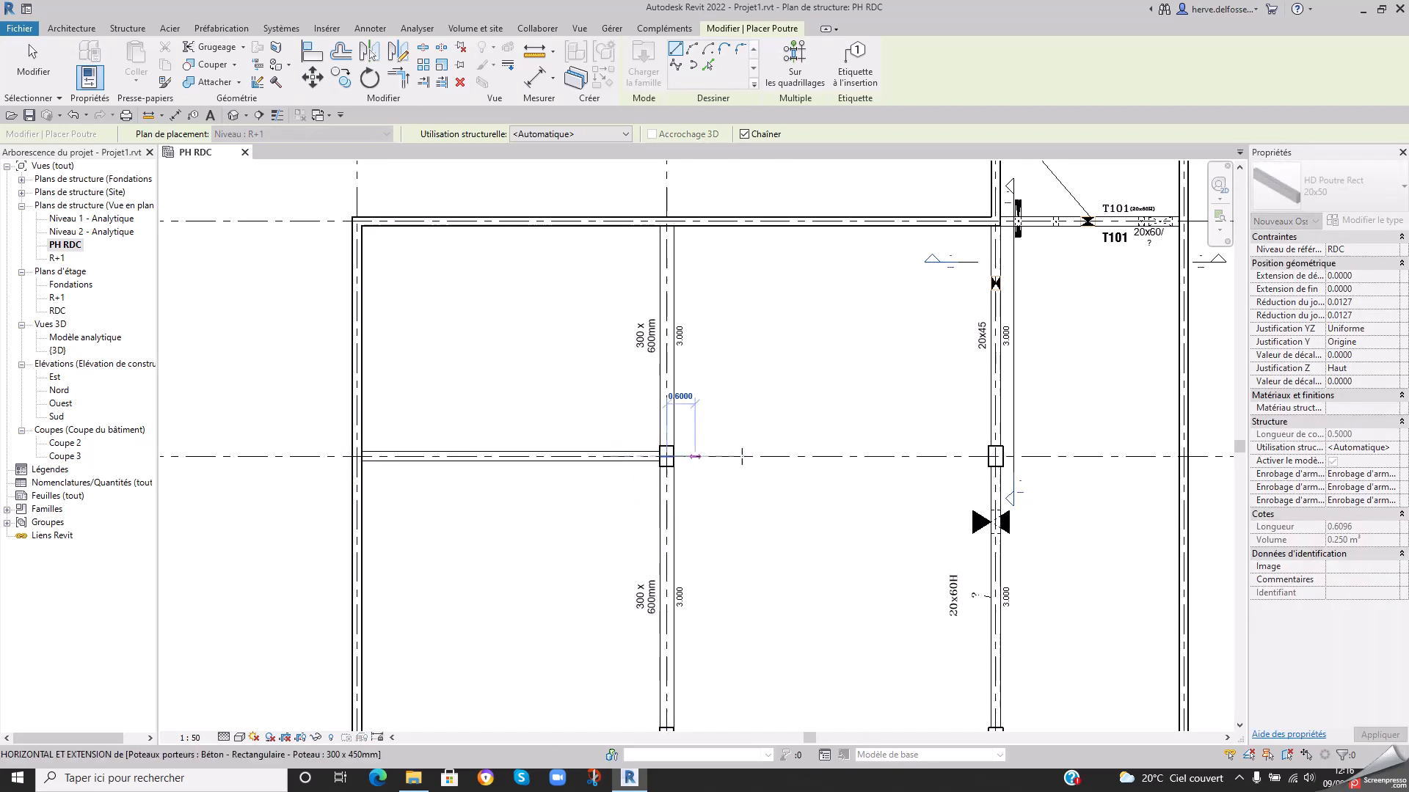
click(996, 456)
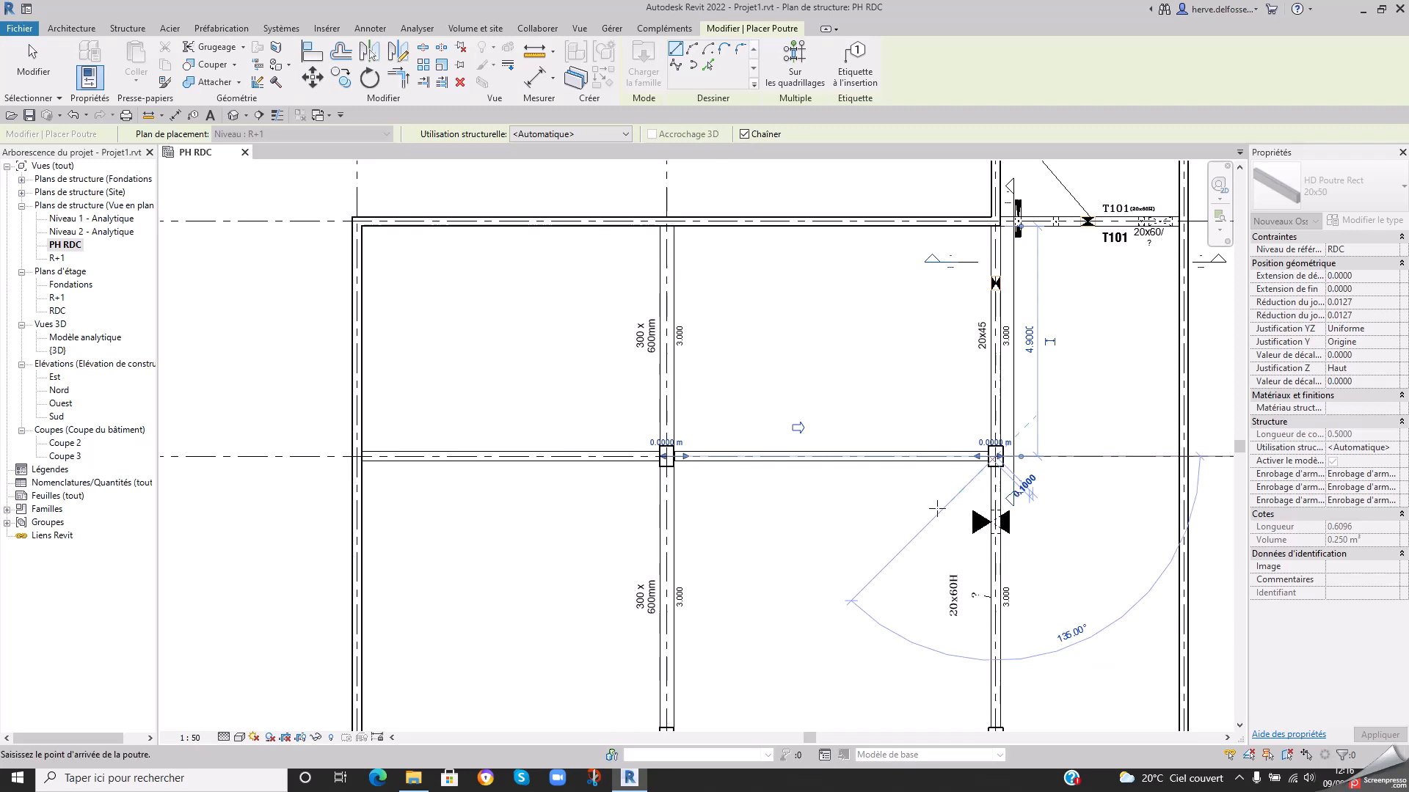
- End beam placement, turn on thin lines display and examine the end of the grid 2 beam at the grid B column
key(Escape)
key(Escape)
scroll(616, 472, up, 5)
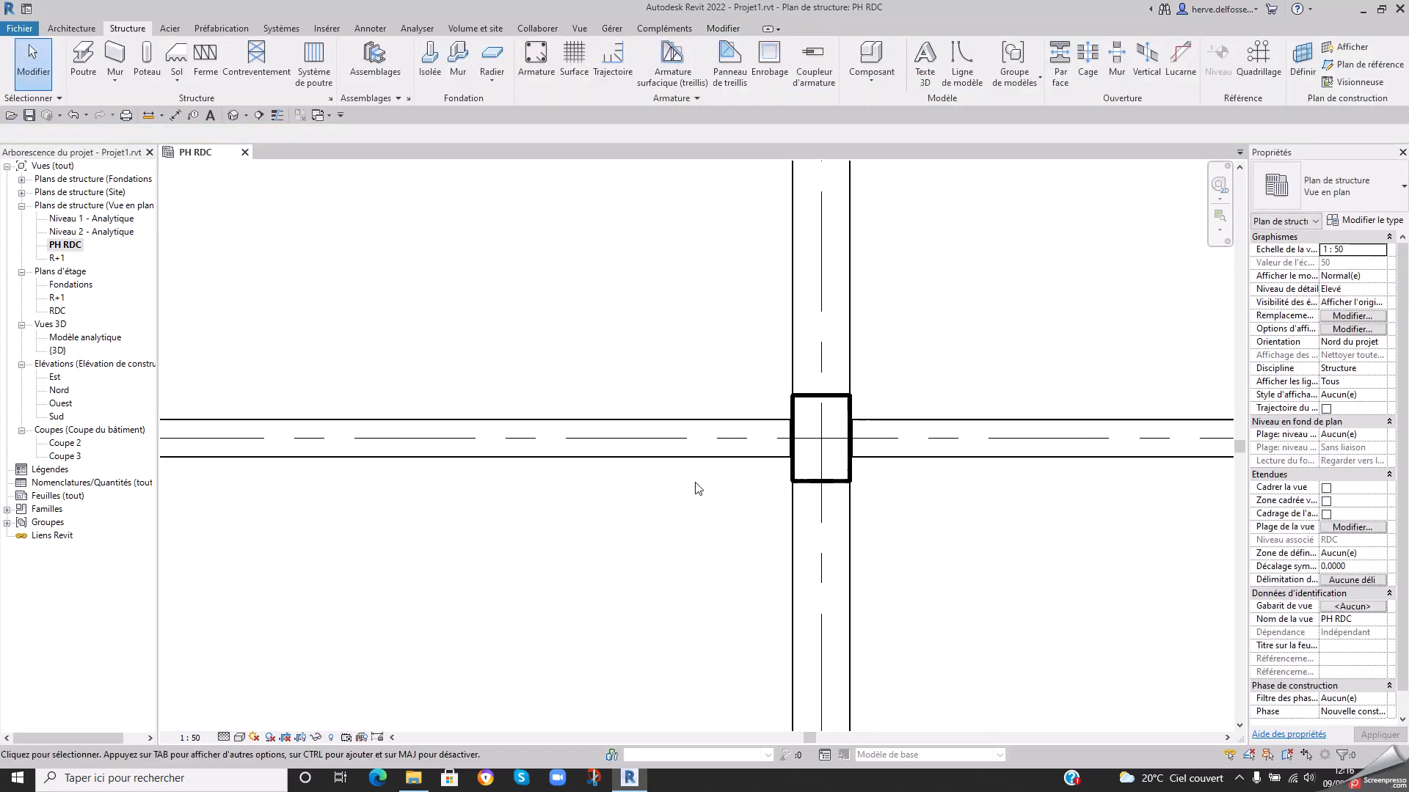
middle_drag(685, 454, 479, 488)
scroll(478, 489, up, 1)
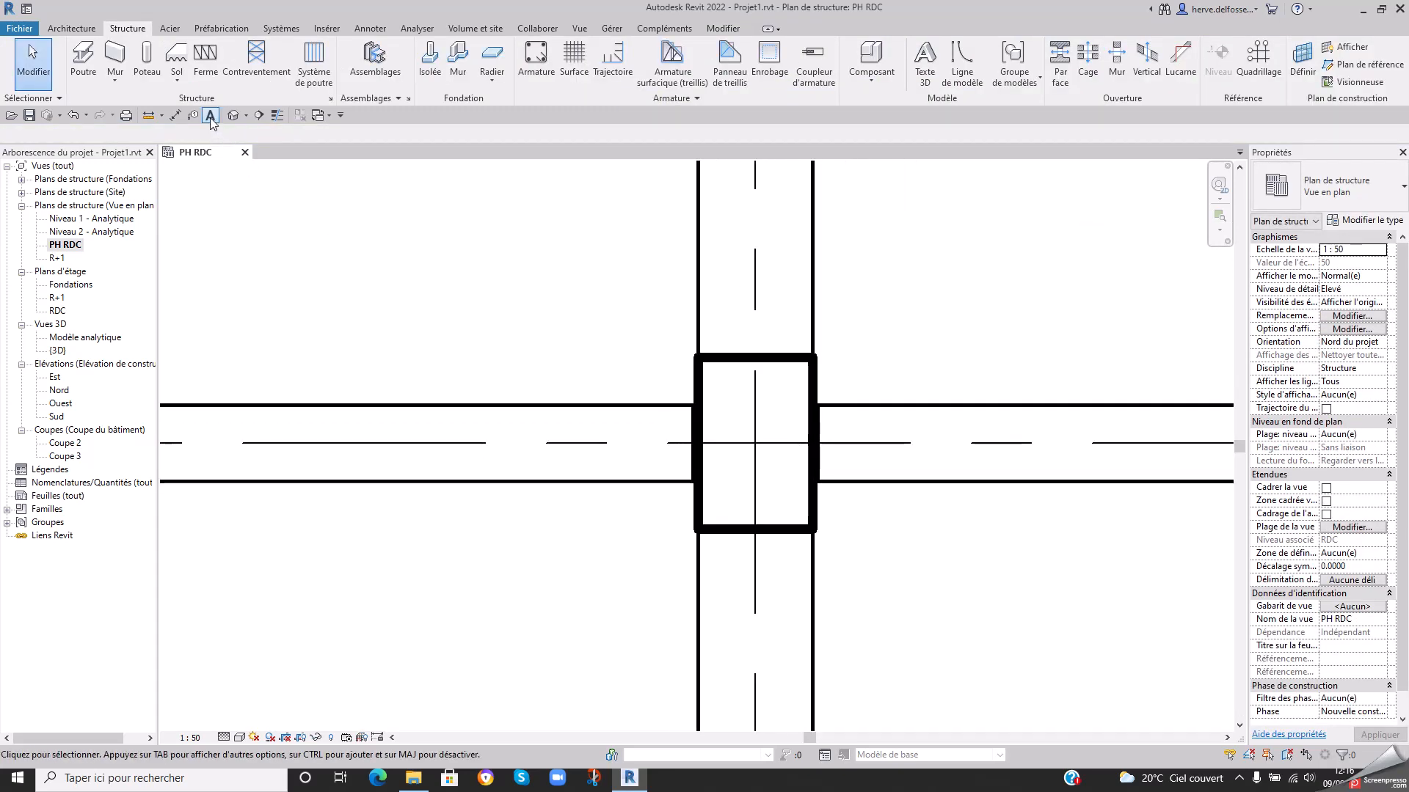
click(277, 115)
scroll(617, 400, up, 2)
click(730, 432)
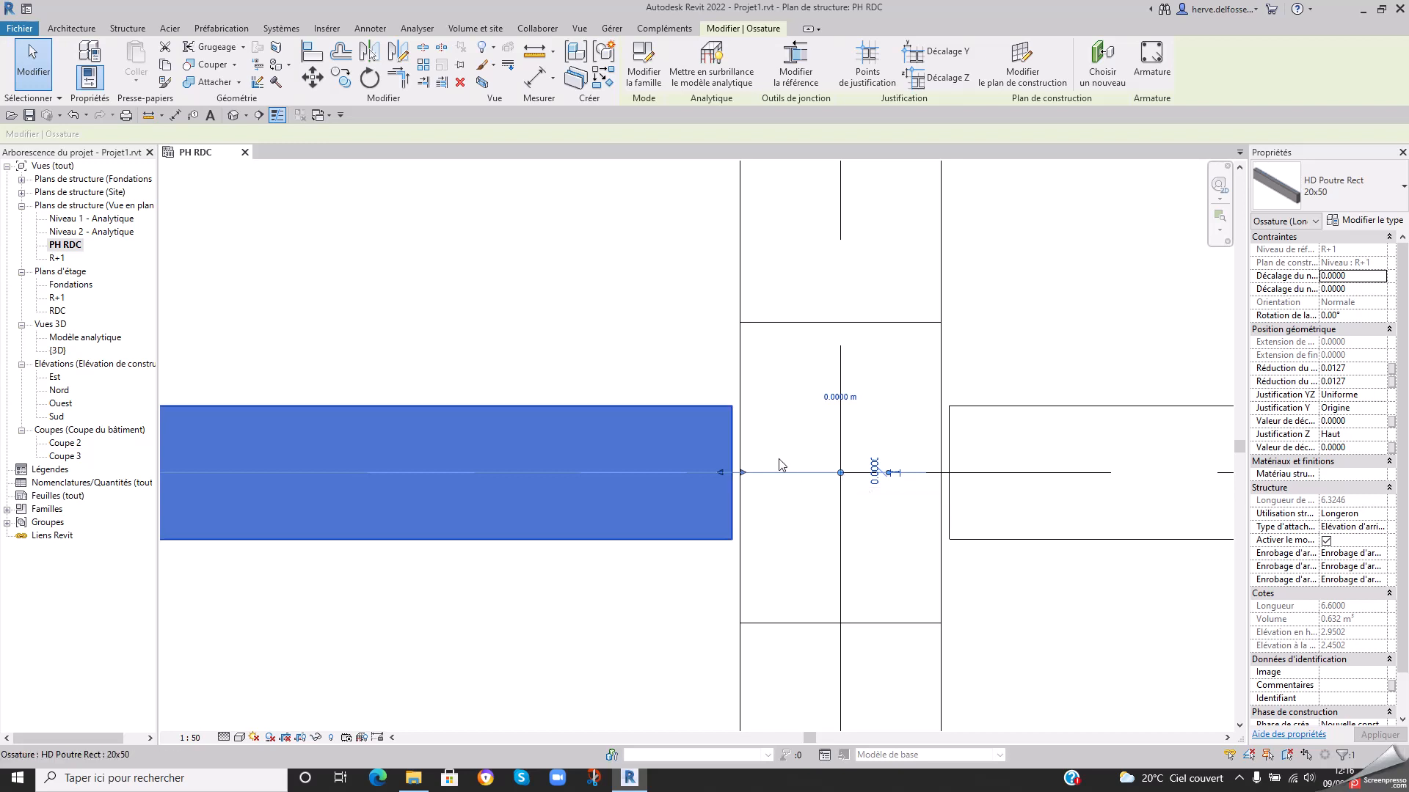
- Open the HD Poutre Rect family for editing and inspect the properties of the beam extrusion
click(645, 408)
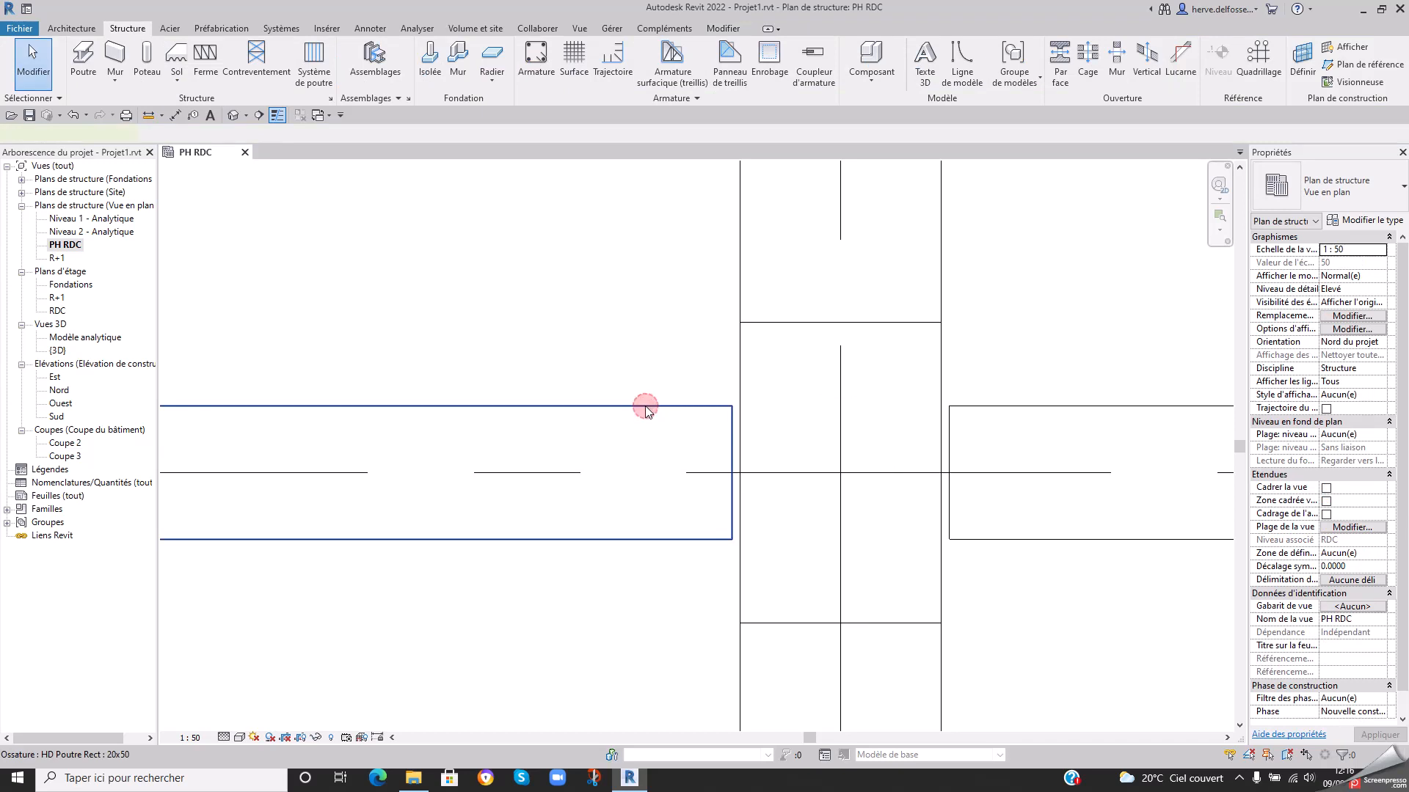
click(646, 408)
click(643, 72)
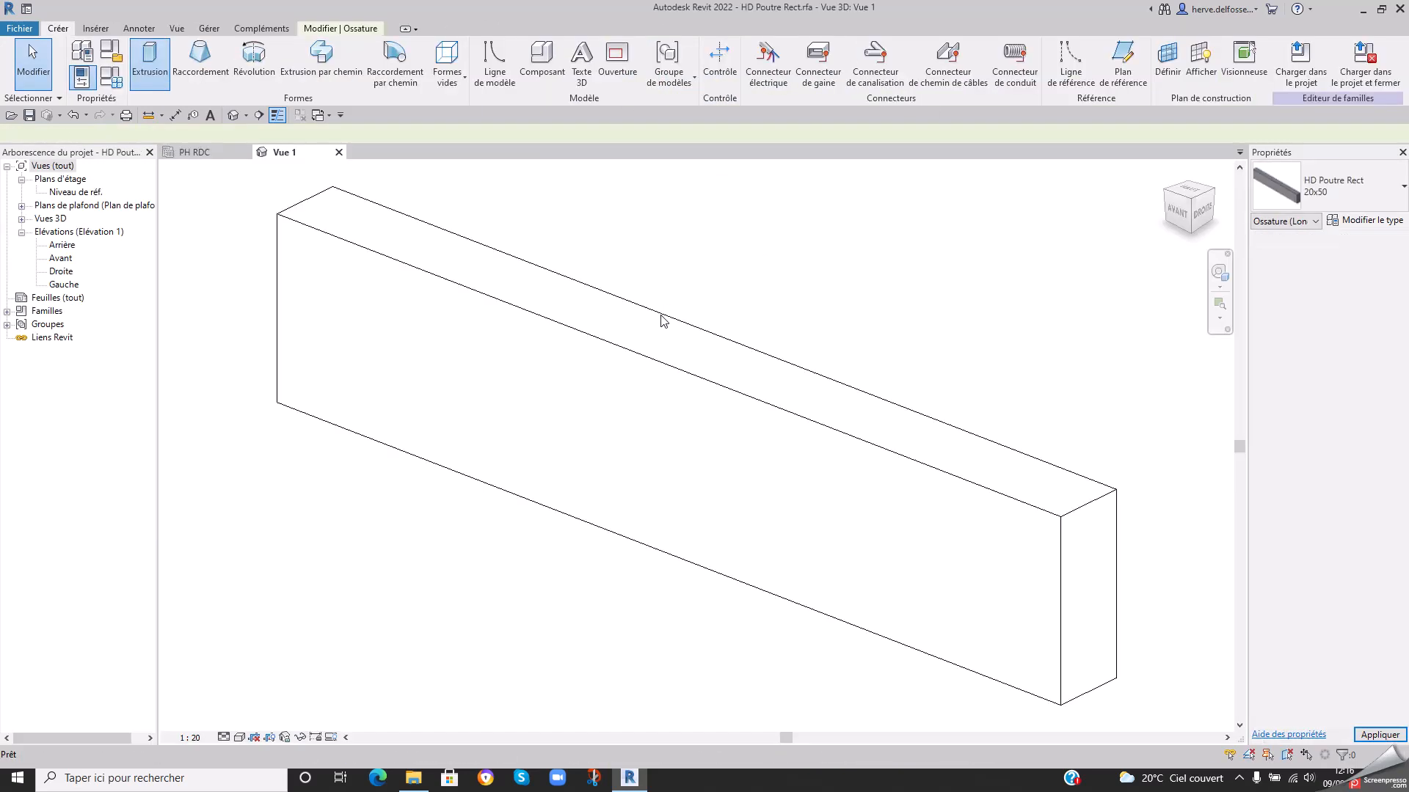
click(679, 372)
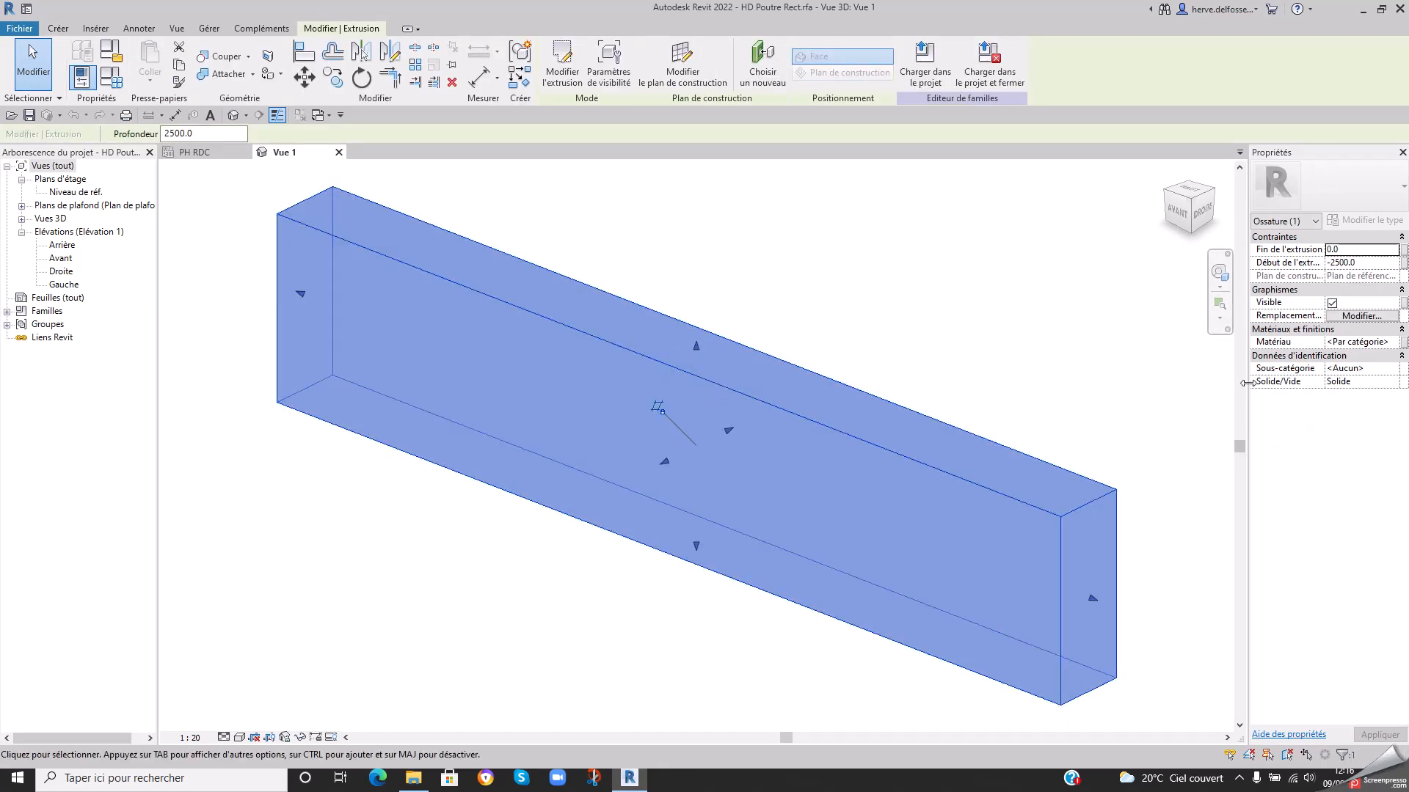
drag(1247, 384, 1175, 384)
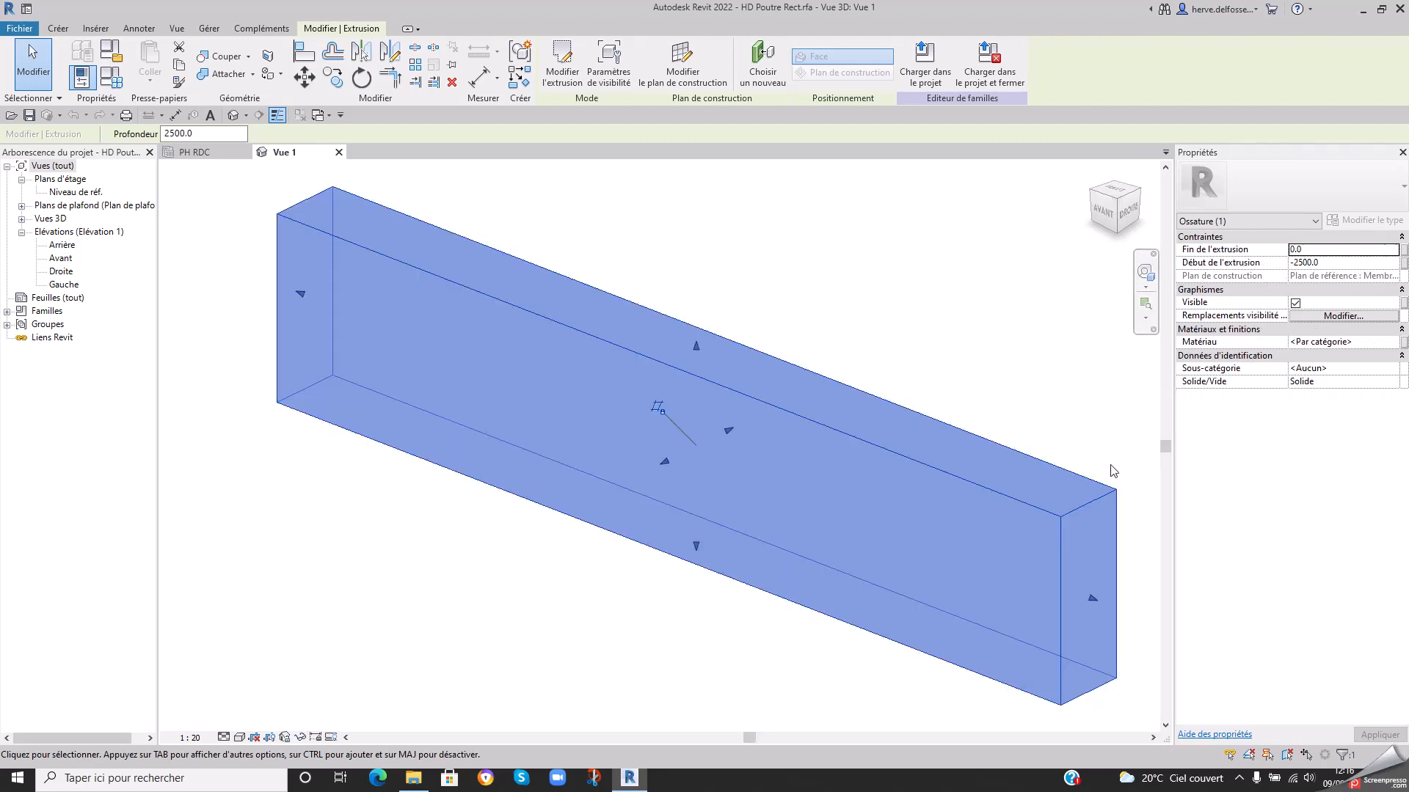
key(Escape)
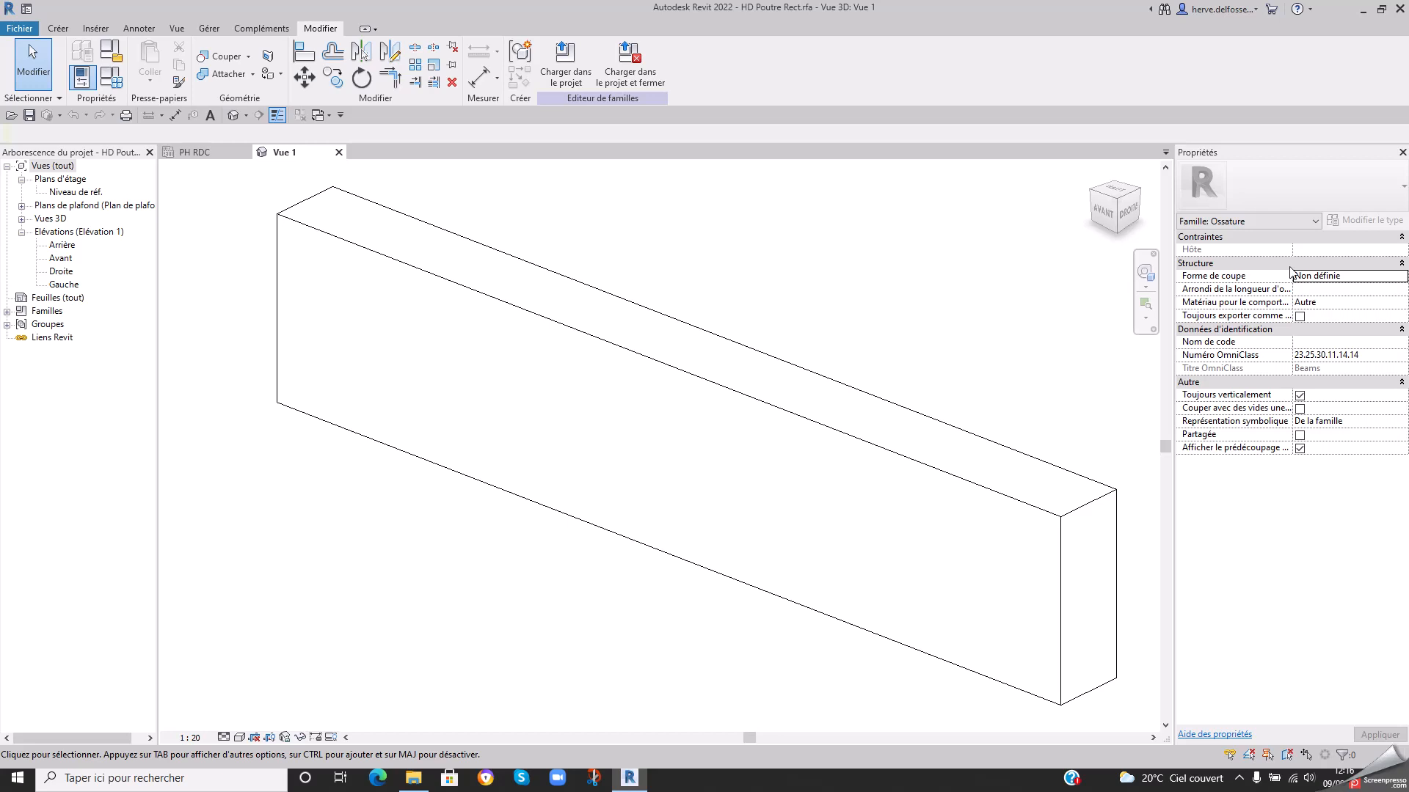
- Set the family's structural behaviour material (Matériau pour le comportement) to Béton
drag(1292, 250, 1304, 249)
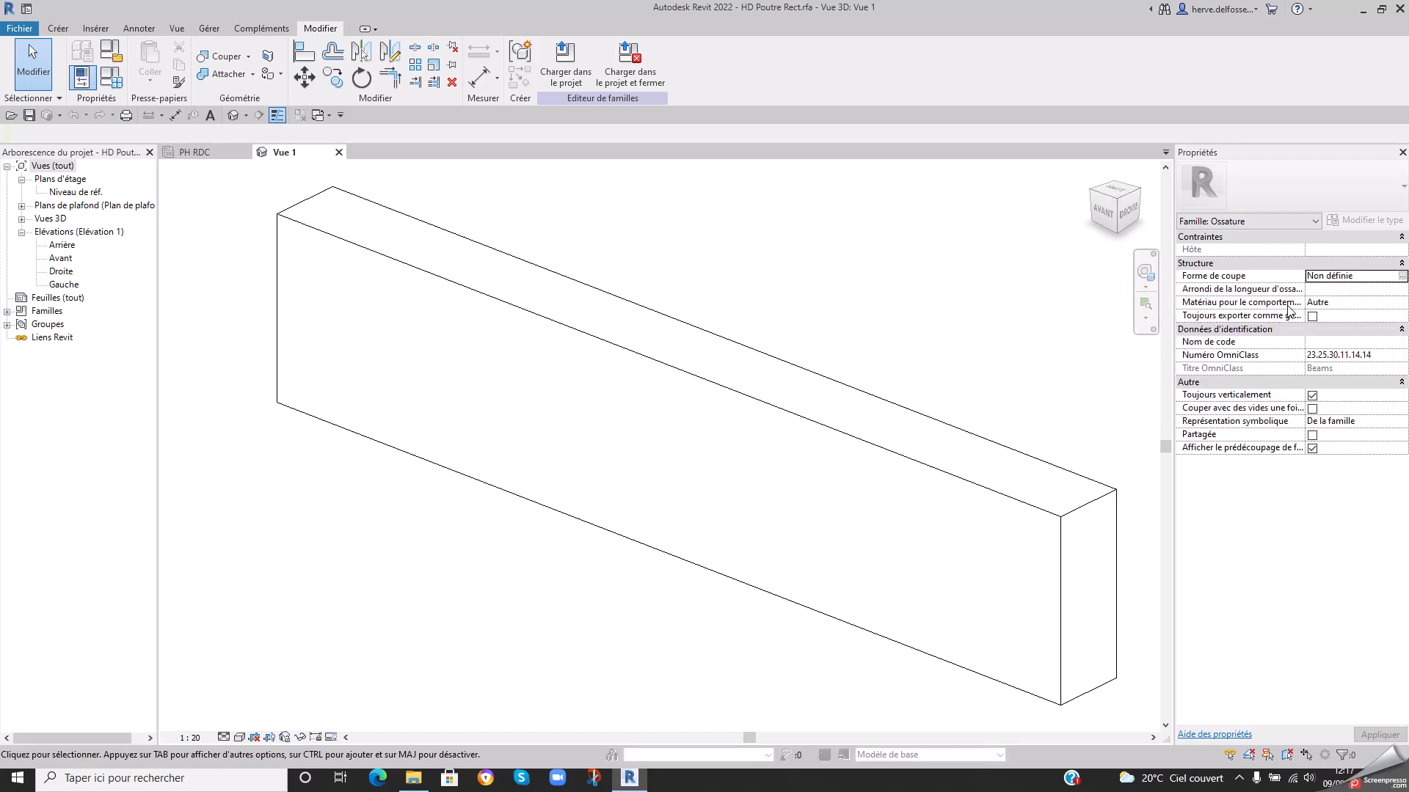
click(1341, 300)
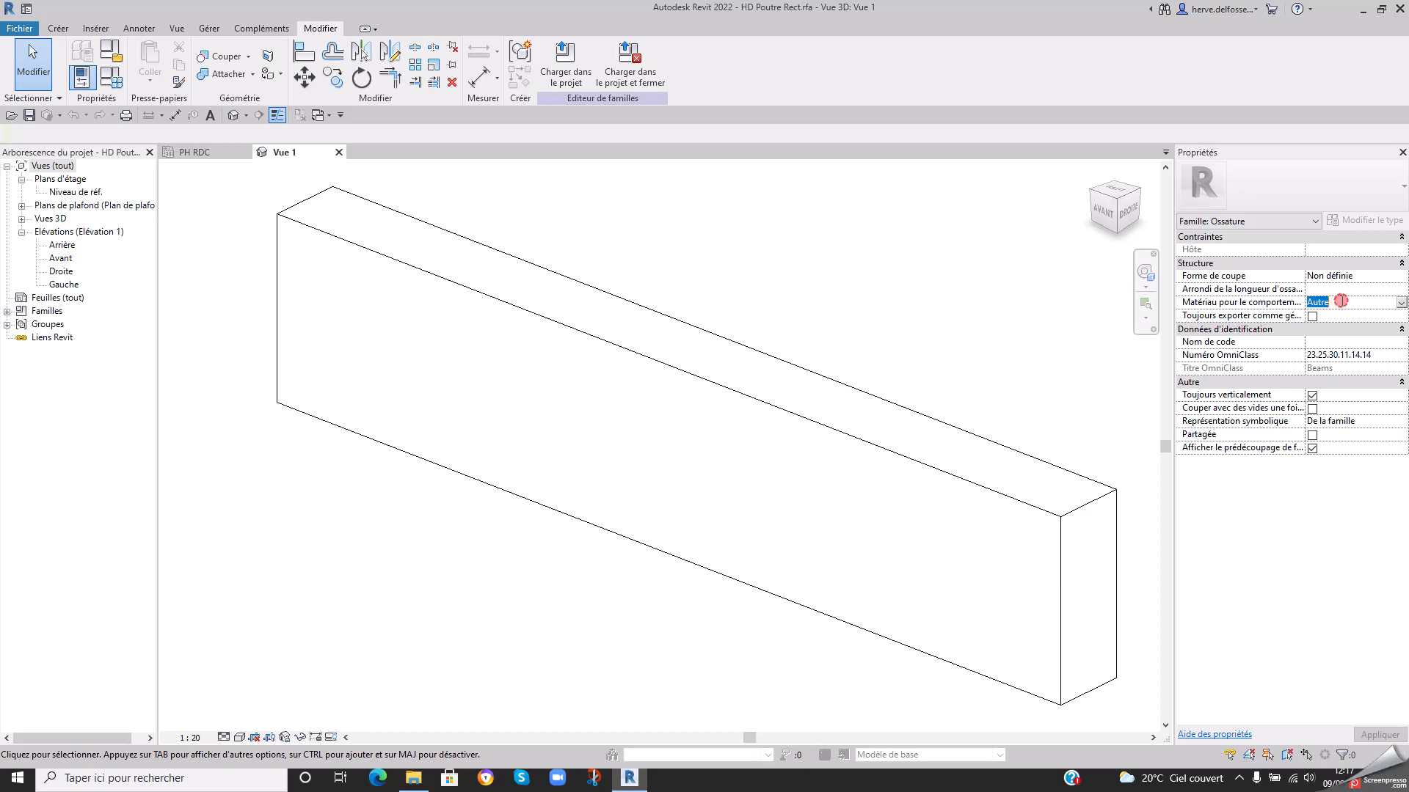
click(1401, 303)
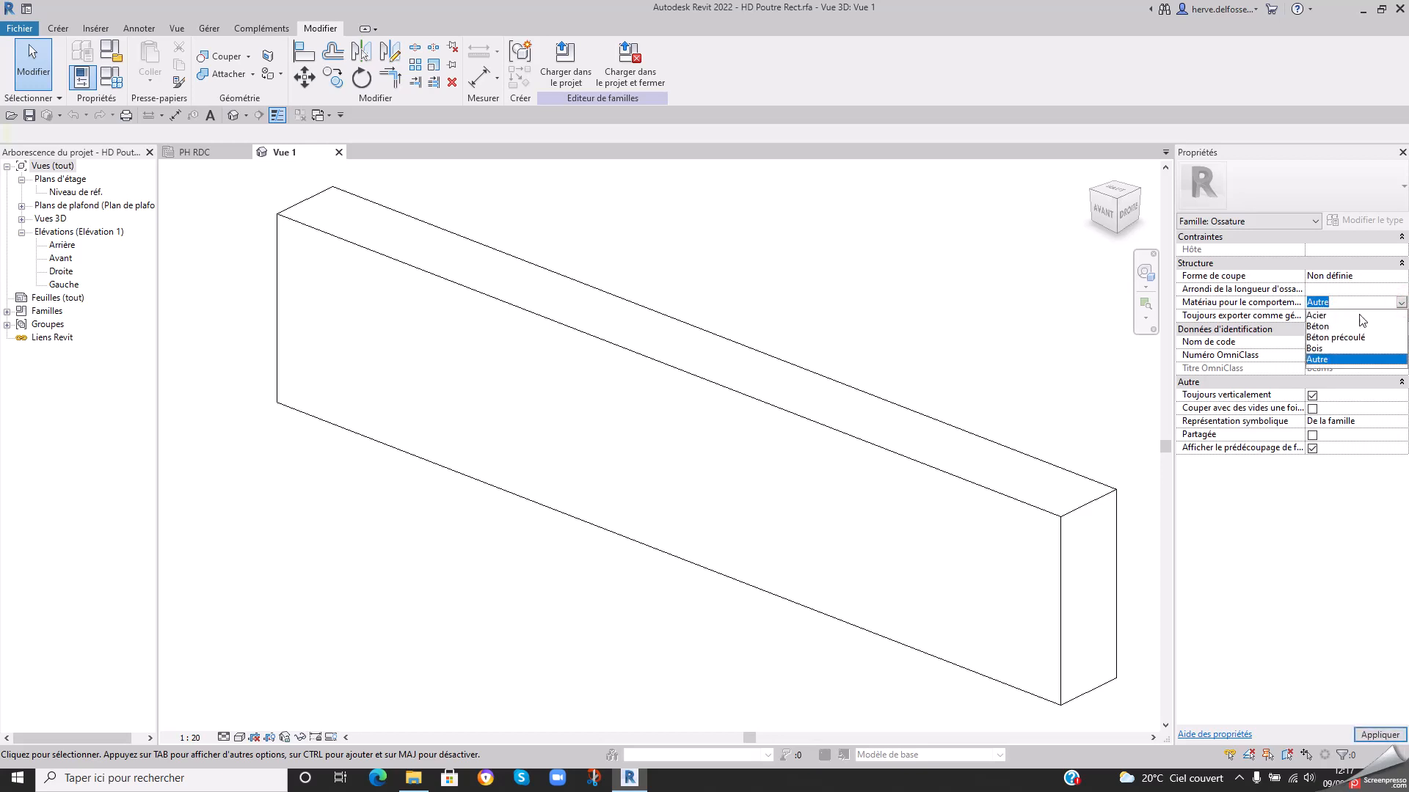
click(1318, 327)
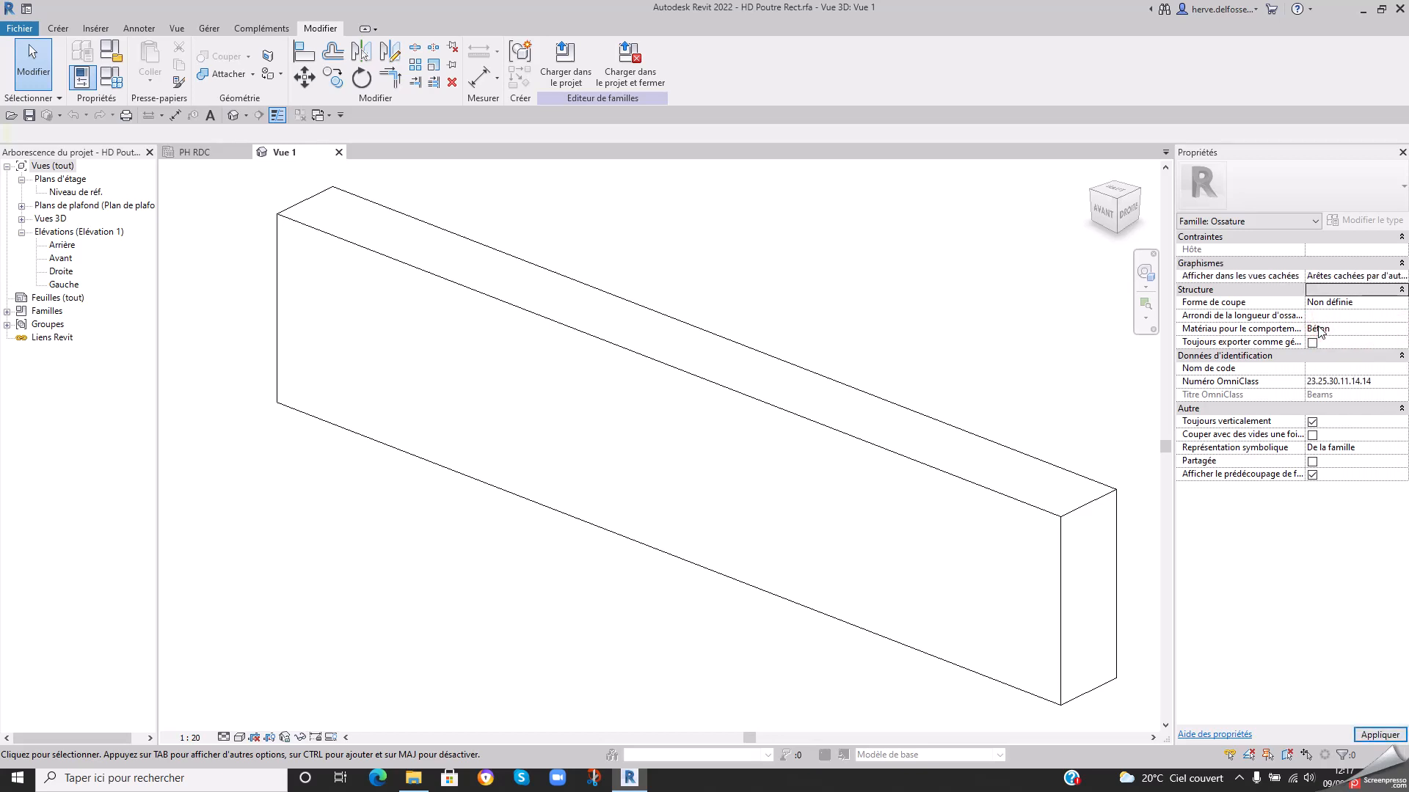
- Save the family over the existing HD Poutre Rect.rfa and reload it into Projet1 while closing it
click(28, 115)
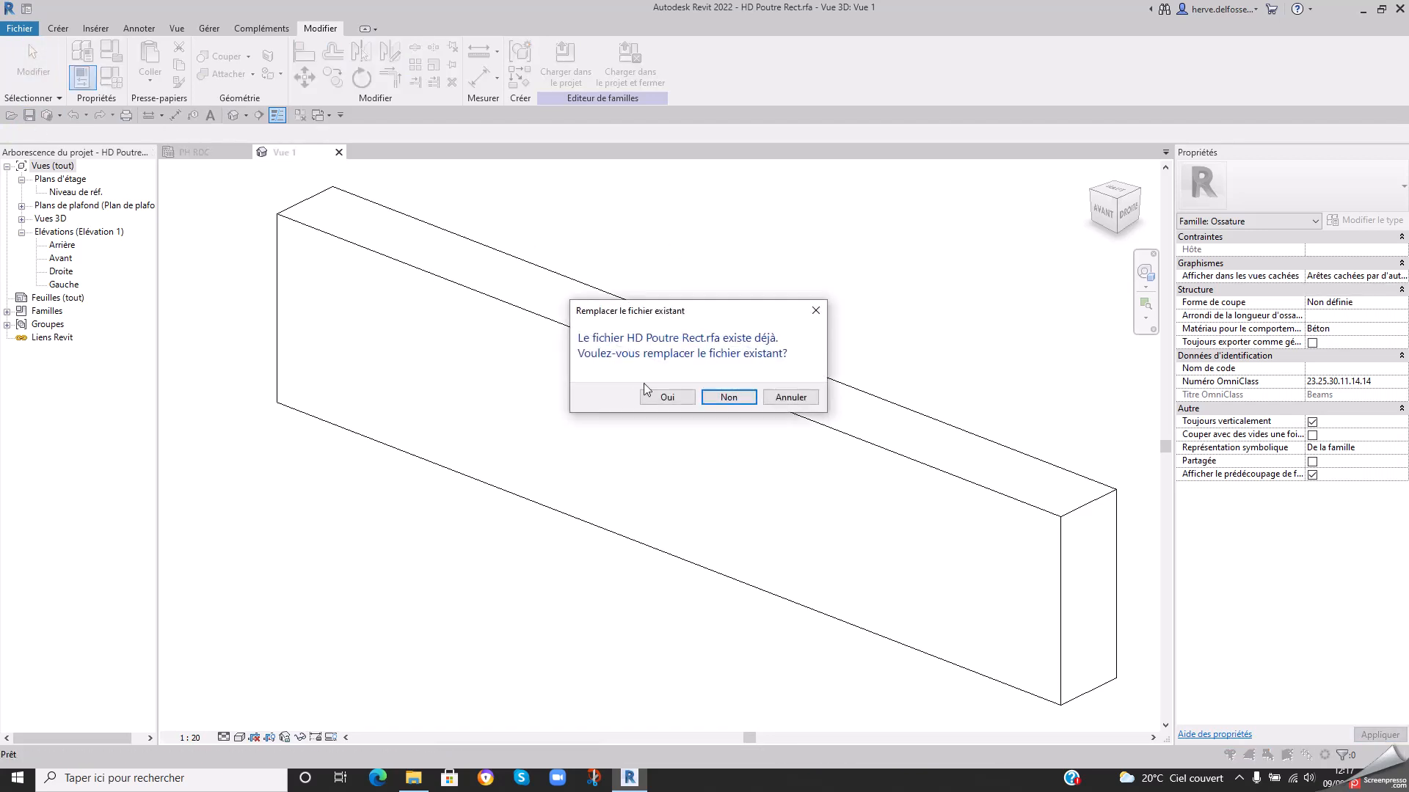
click(667, 397)
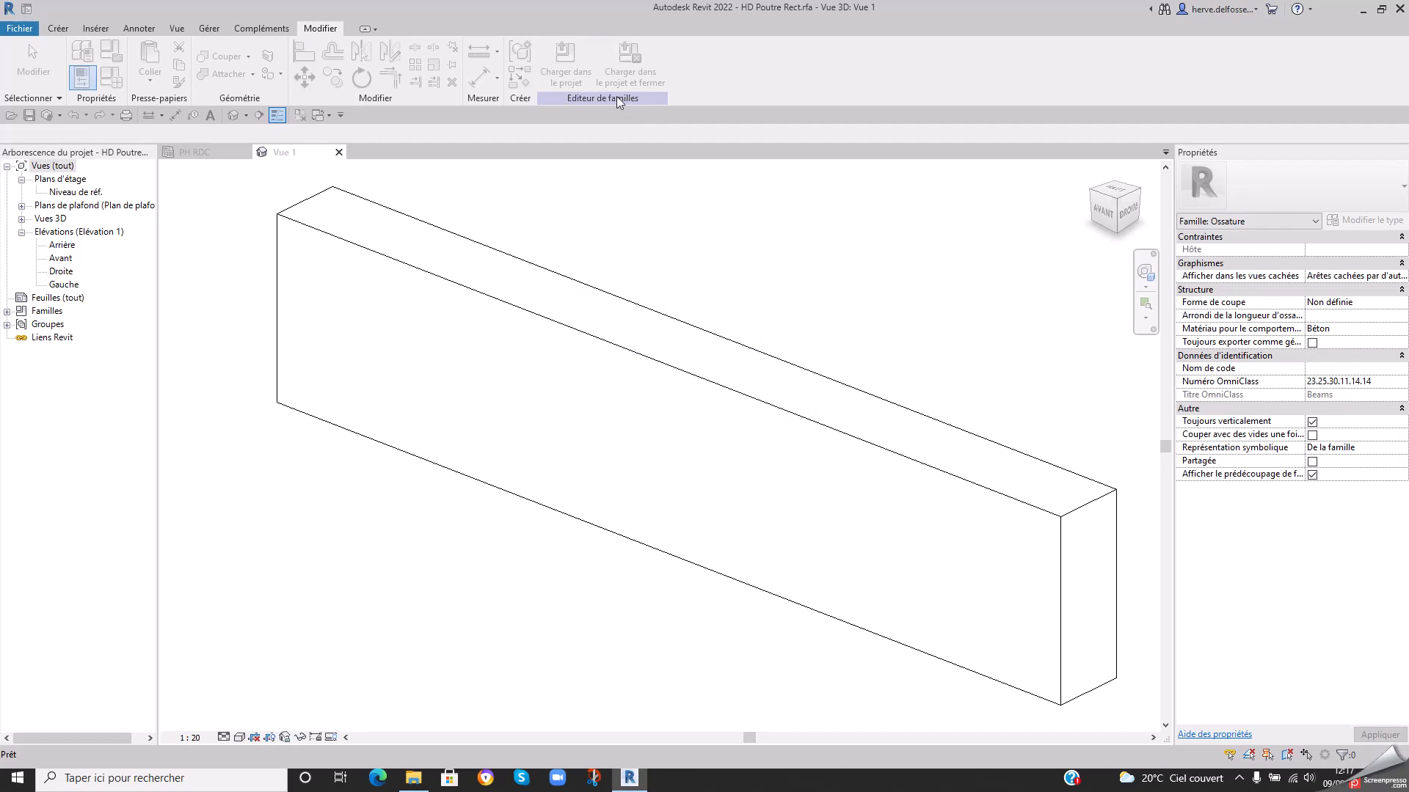
click(623, 72)
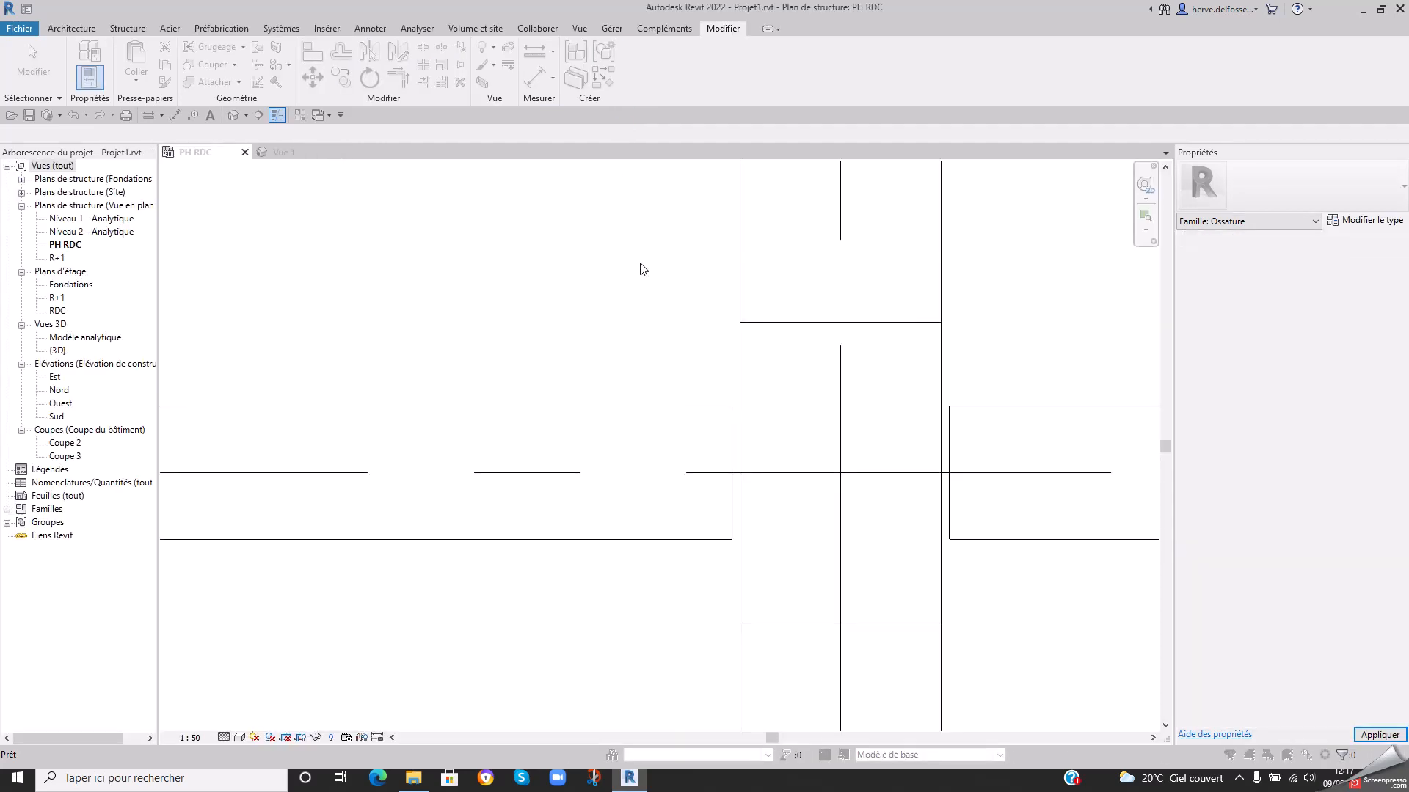
click(652, 382)
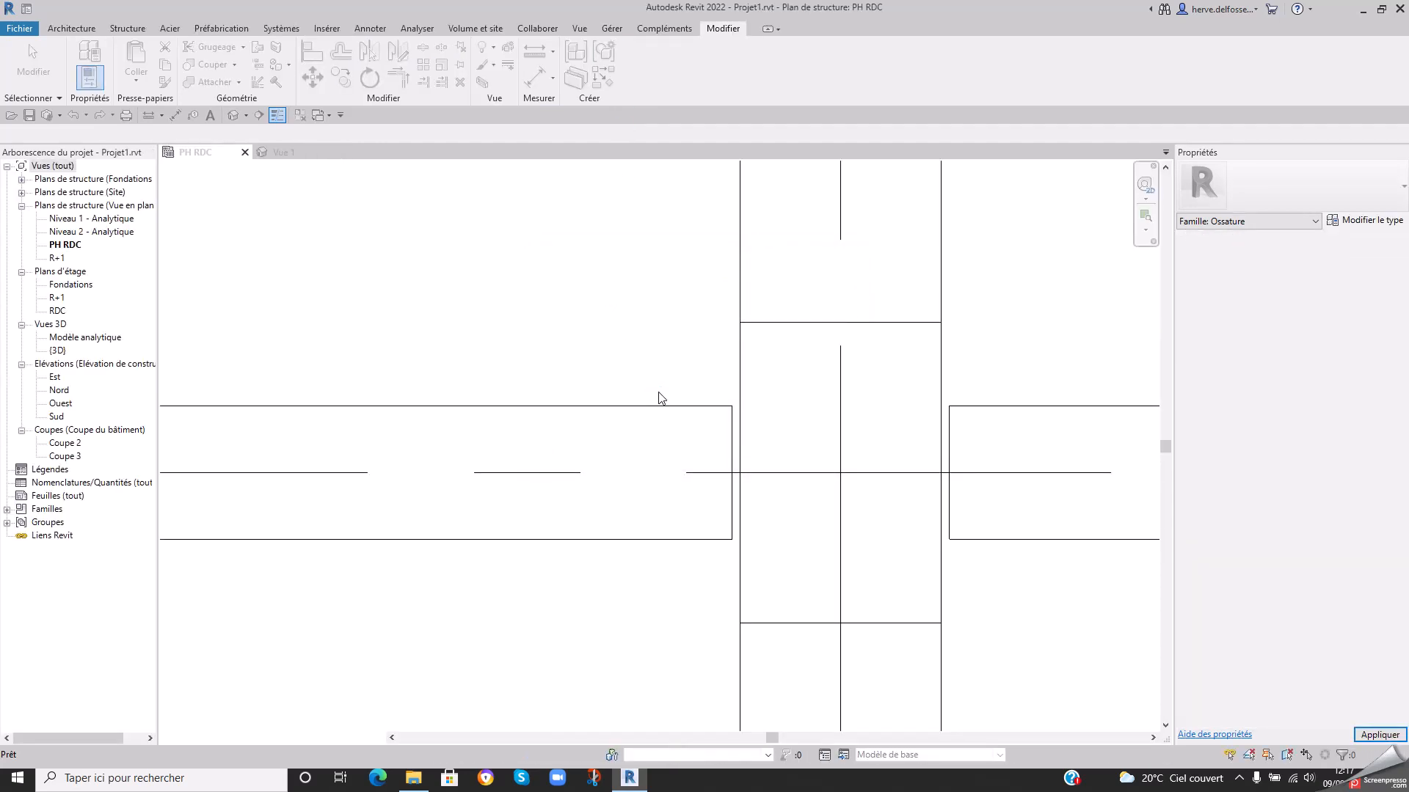
- Turn off thin lines and draw a section line just below the grid 2 beam, from outside the grid A wall past the grid B column
click(277, 115)
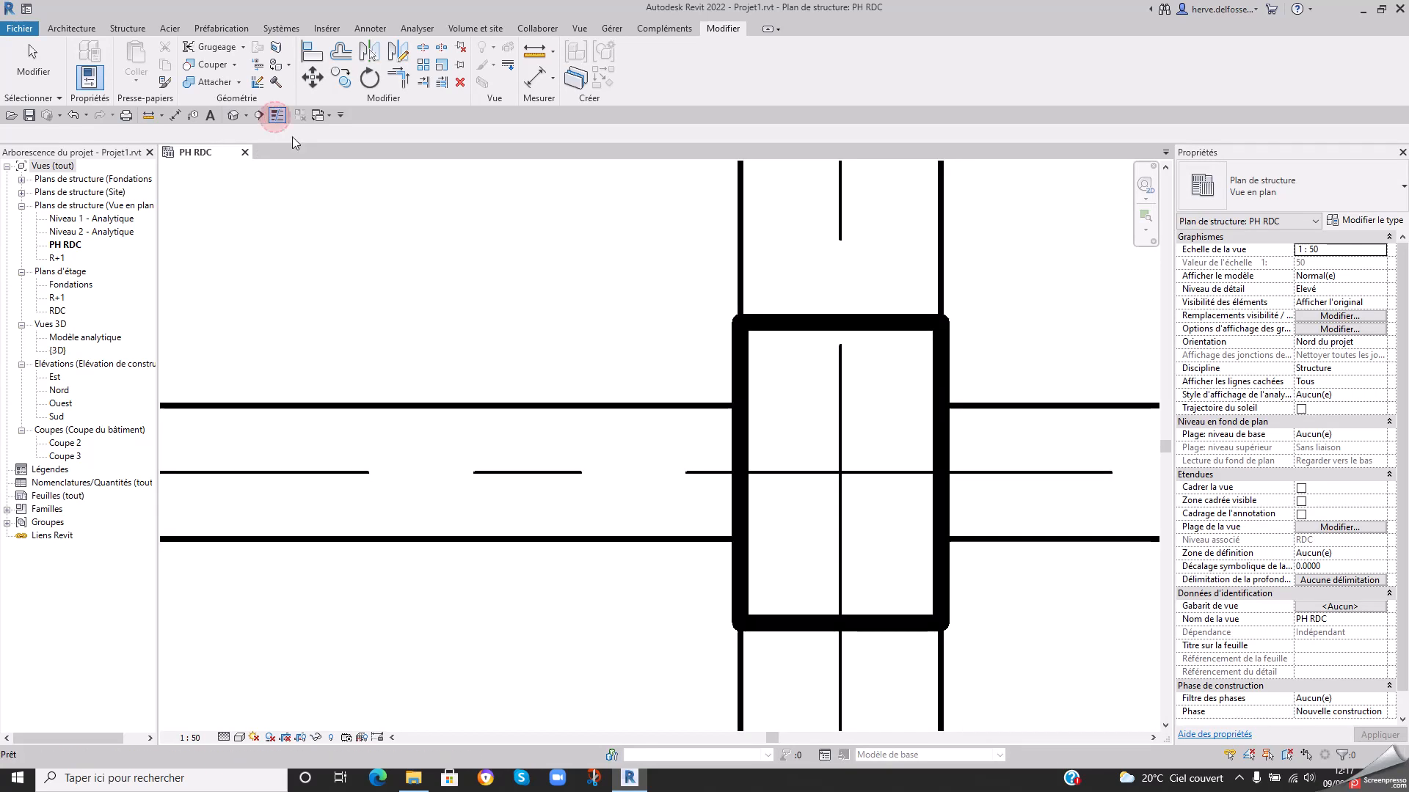
scroll(609, 481, down, 5)
middle_drag(684, 516, 823, 494)
scroll(807, 462, down, 3)
scroll(601, 464, up, 1)
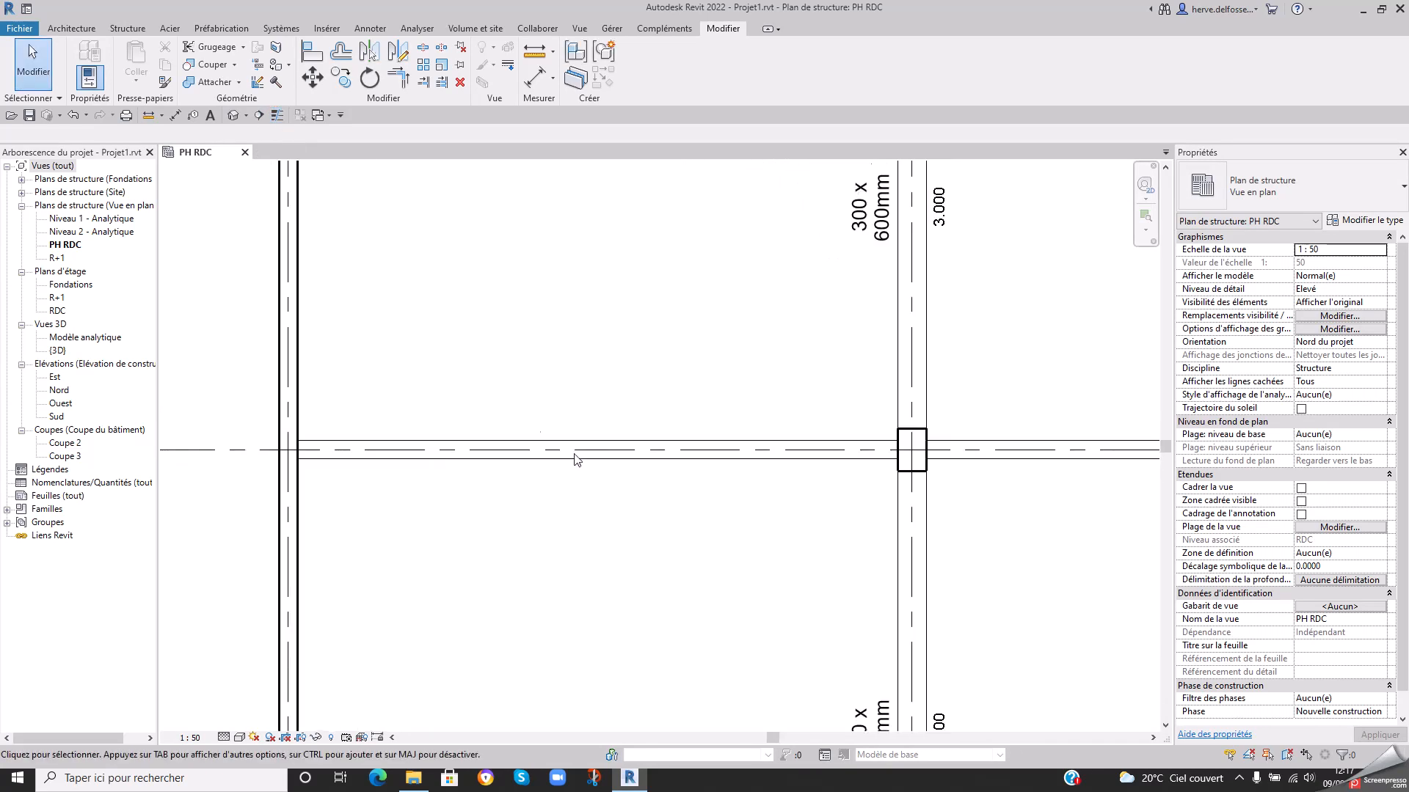
click(259, 115)
click(263, 479)
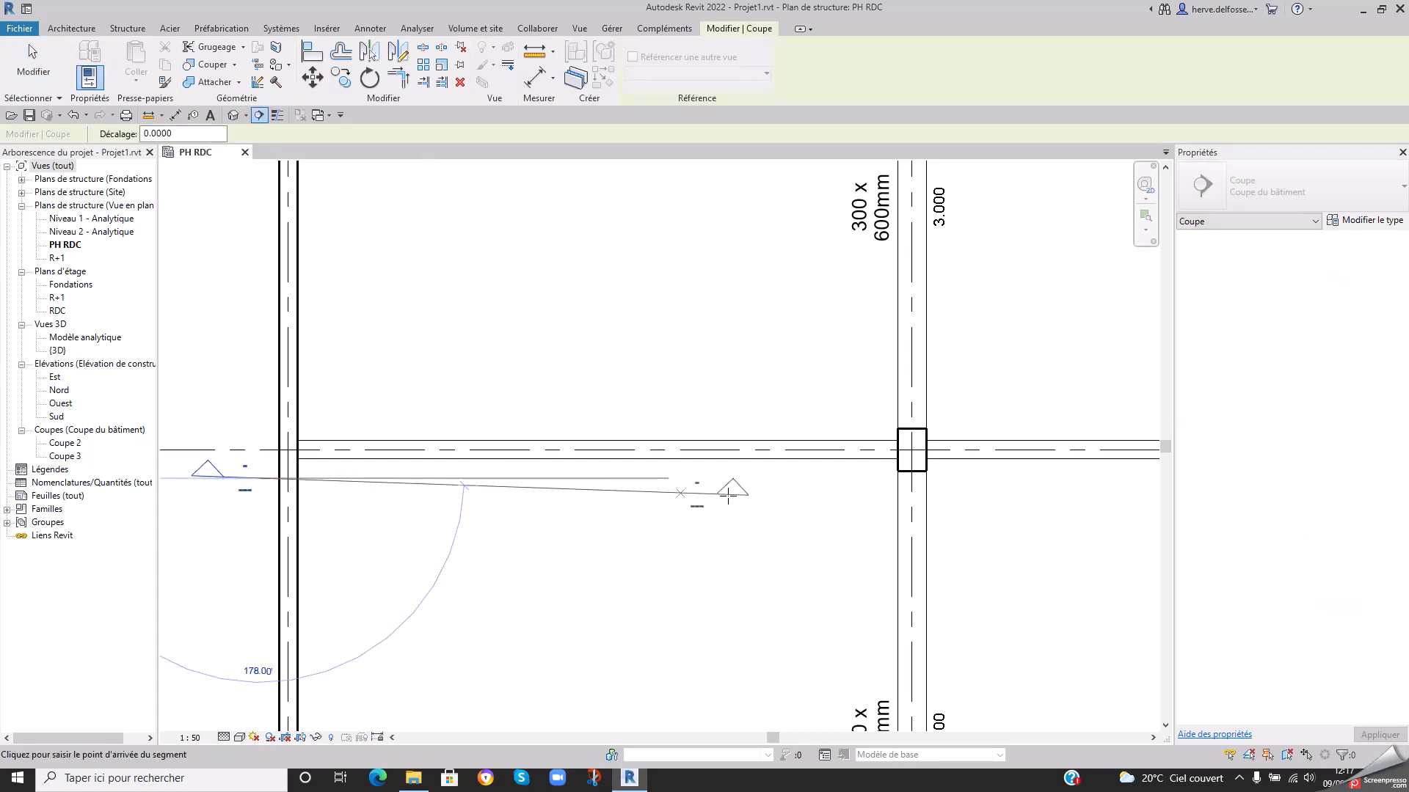
click(952, 478)
key(Escape)
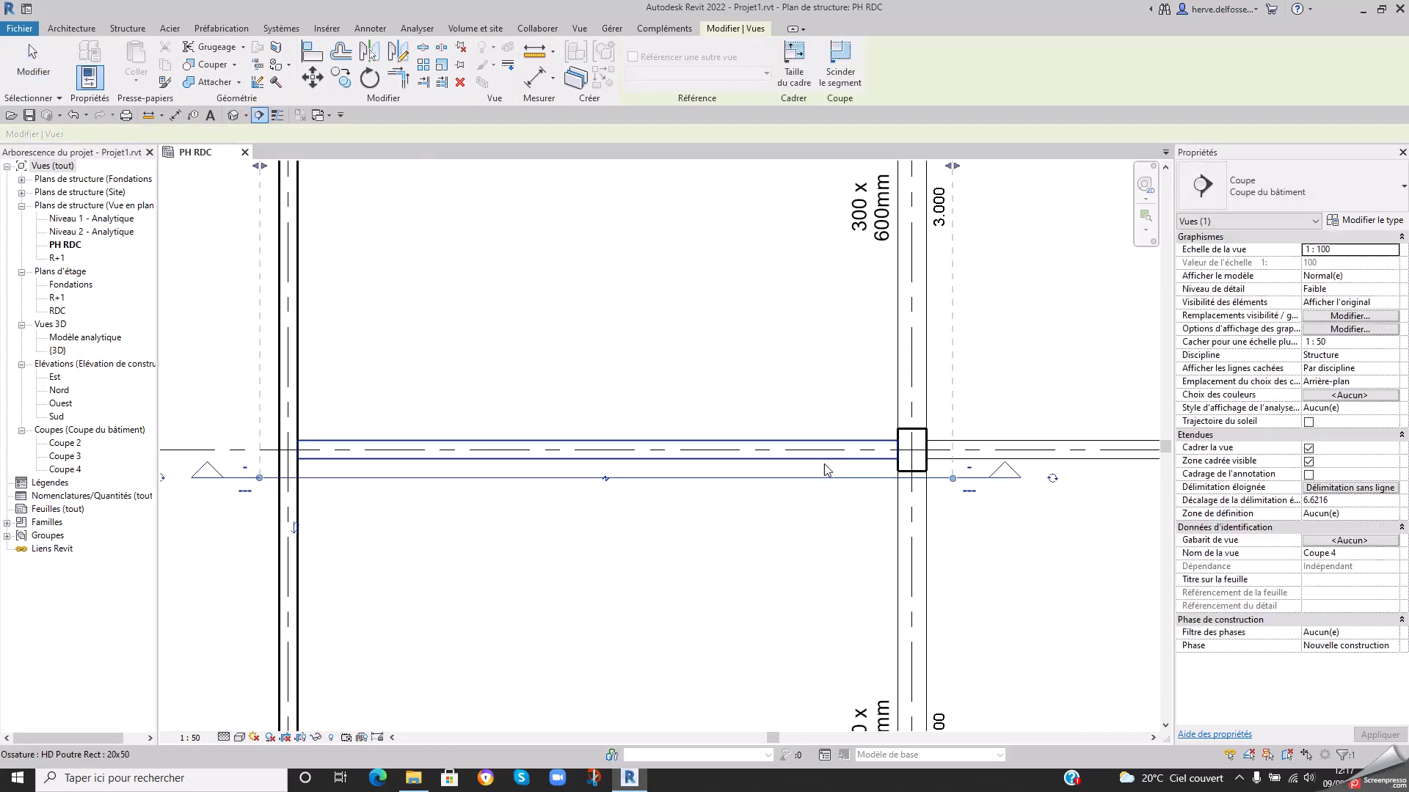
- Reduce the section's far clip offset to about 0.77 m, just beyond the beam, and open the section view
scroll(768, 409, down, 2)
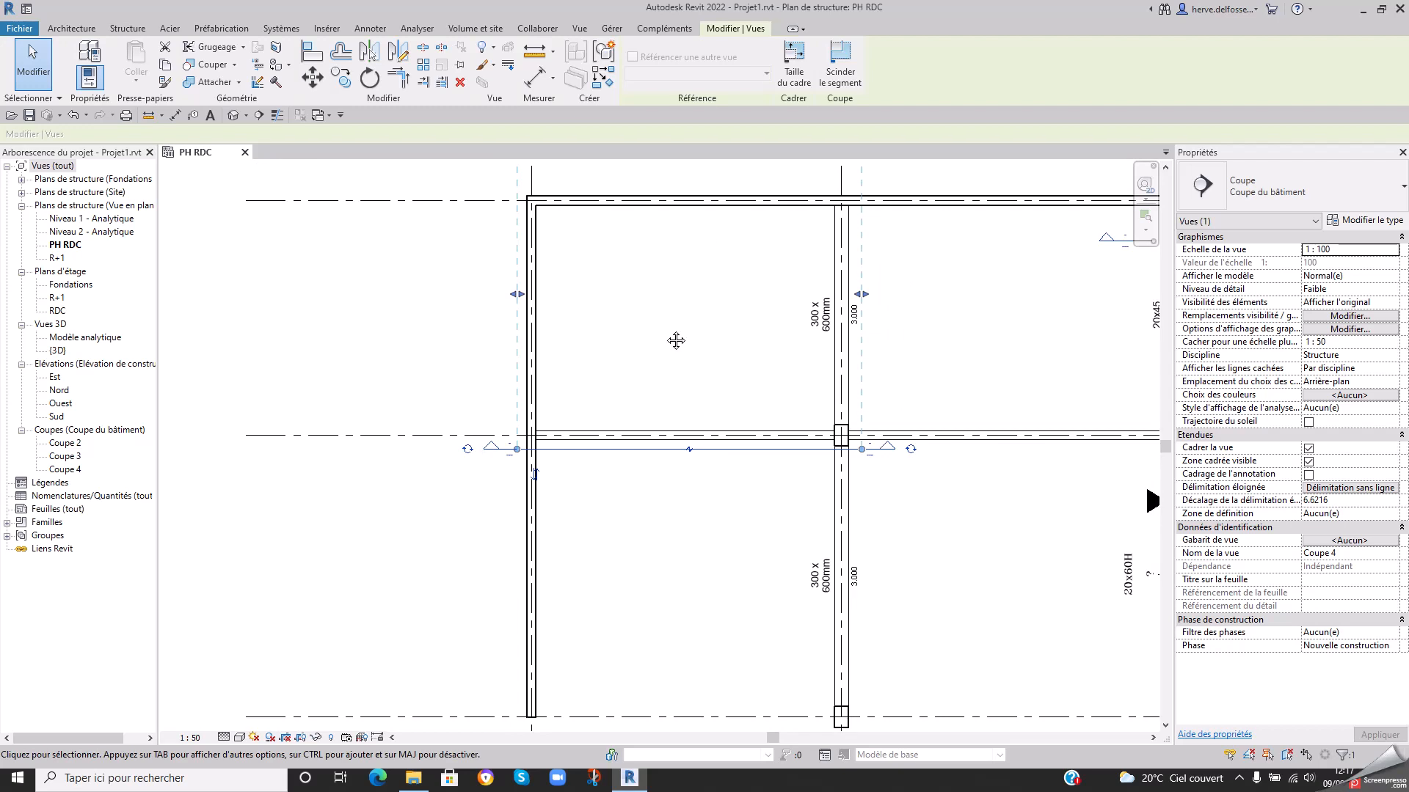
middle_drag(668, 296, 685, 393)
drag(701, 482, 700, 523)
right_click(739, 546)
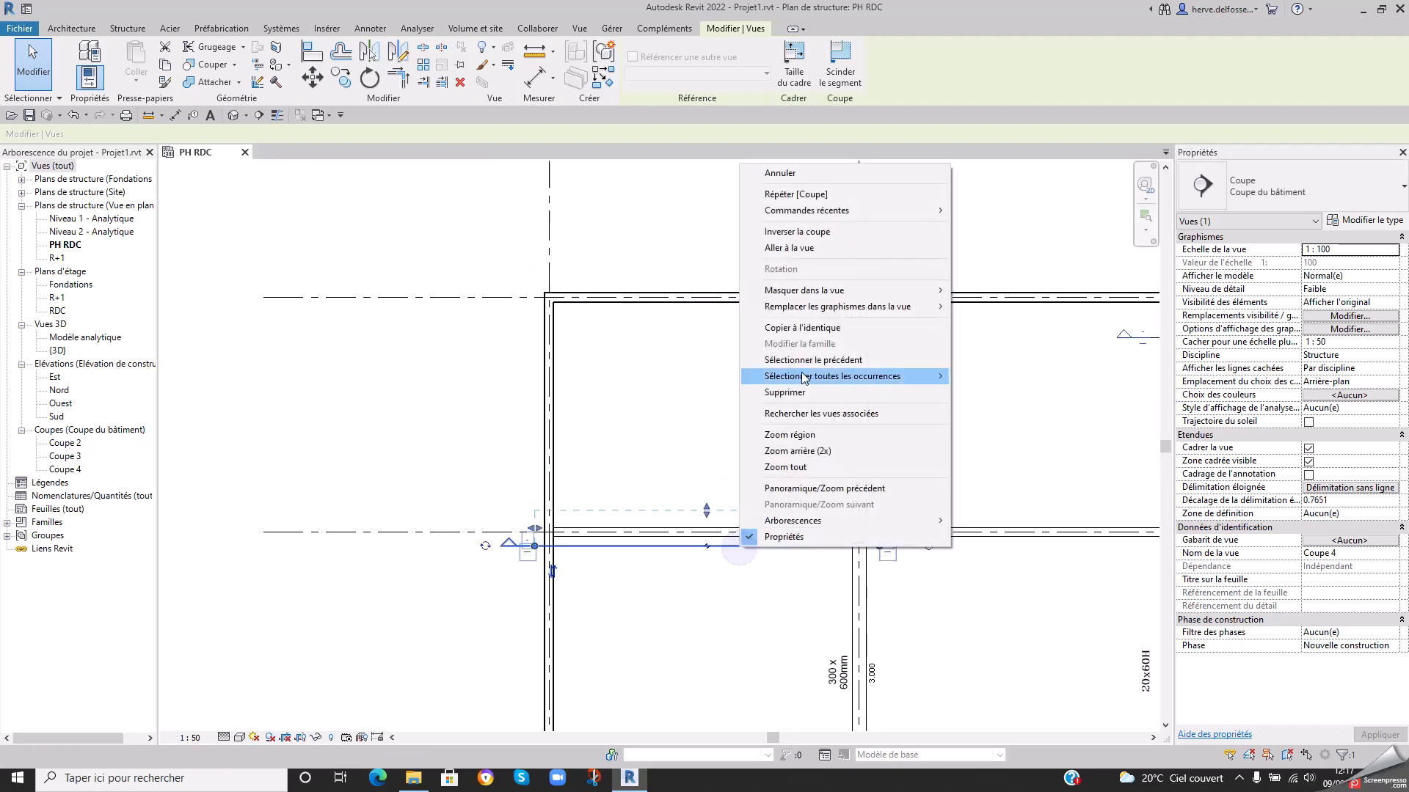
click(805, 258)
scroll(587, 470, up, 2)
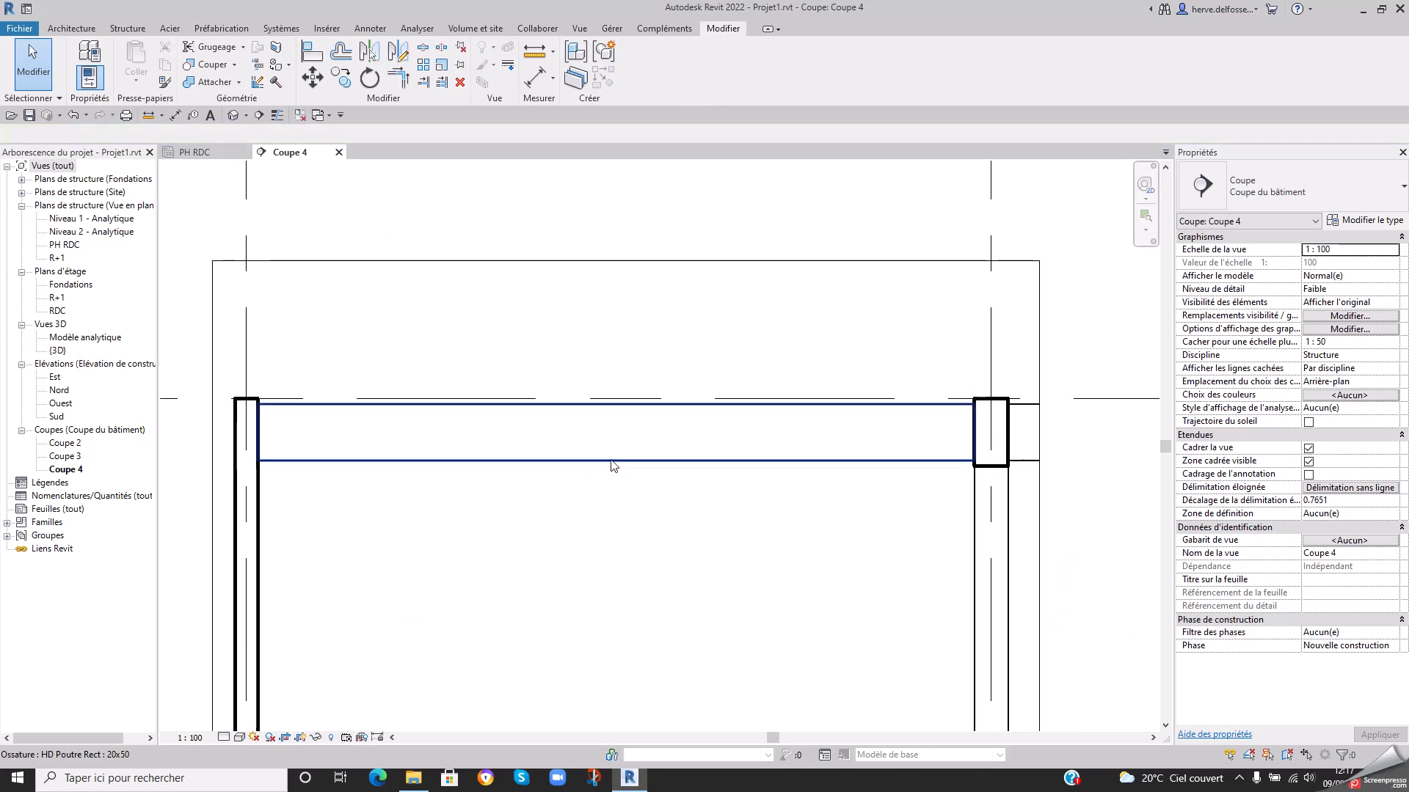
- Set the Z offset value (Valeur de décalage Z) of the beam between grids A and B to 0.0500
click(642, 462)
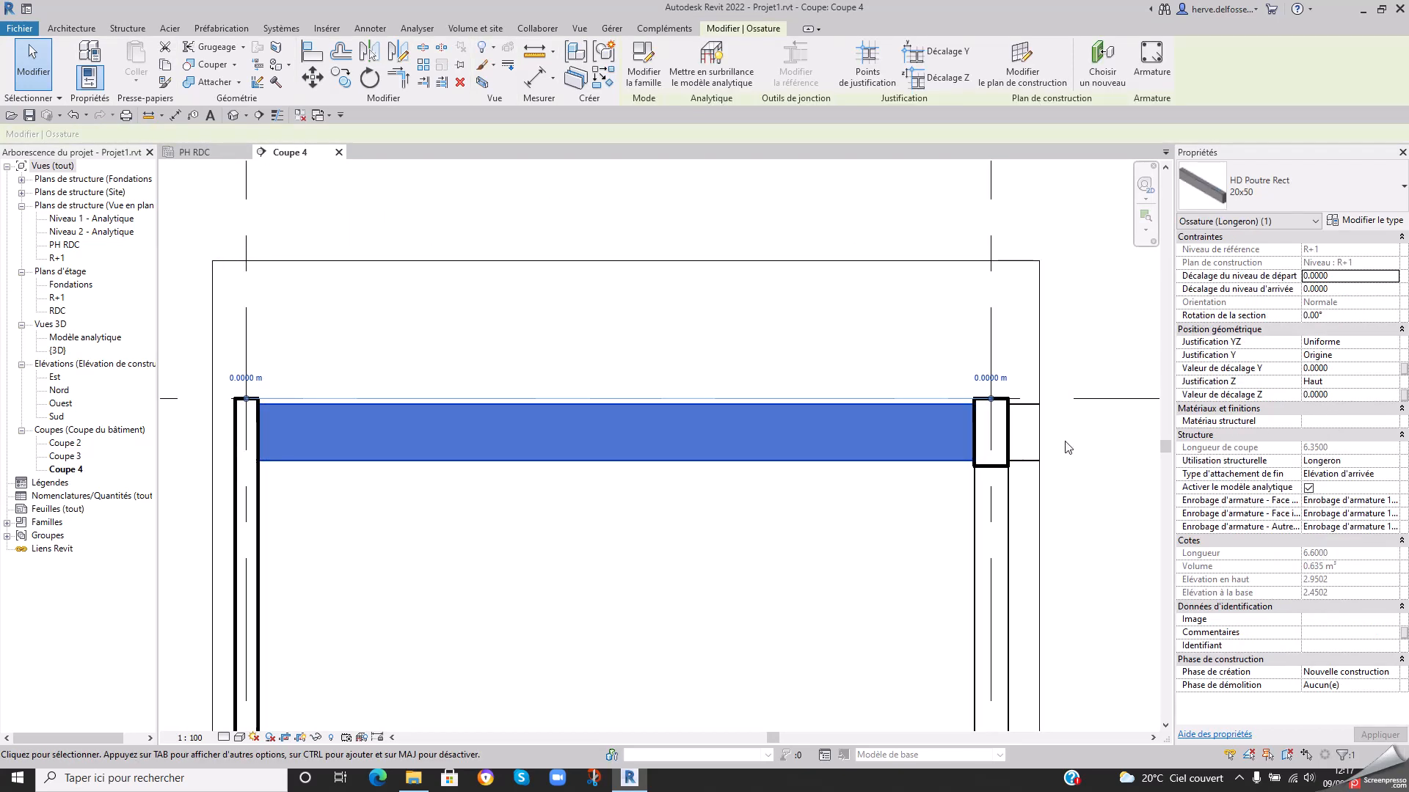
scroll(1077, 443, down, 1)
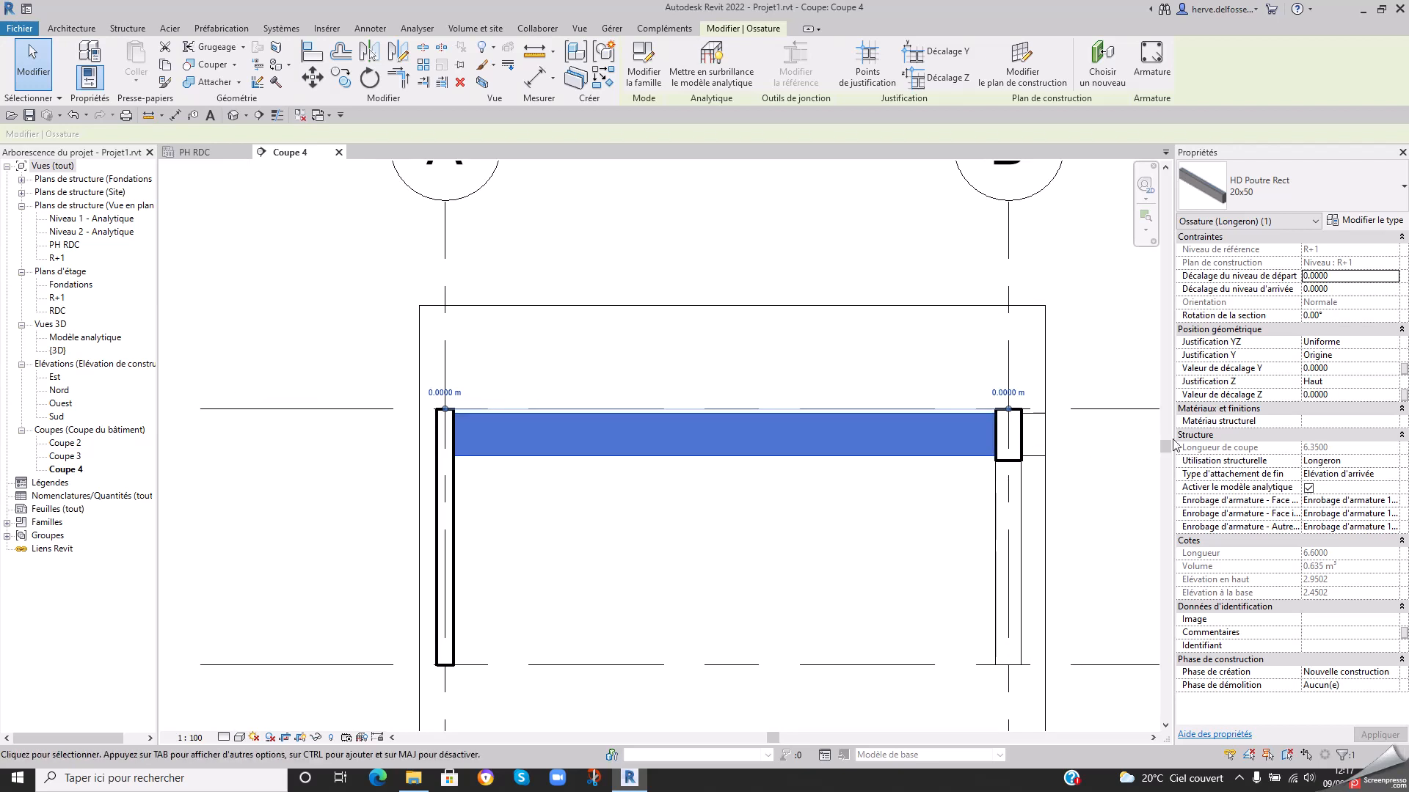
key(Escape)
scroll(824, 433, up, 4)
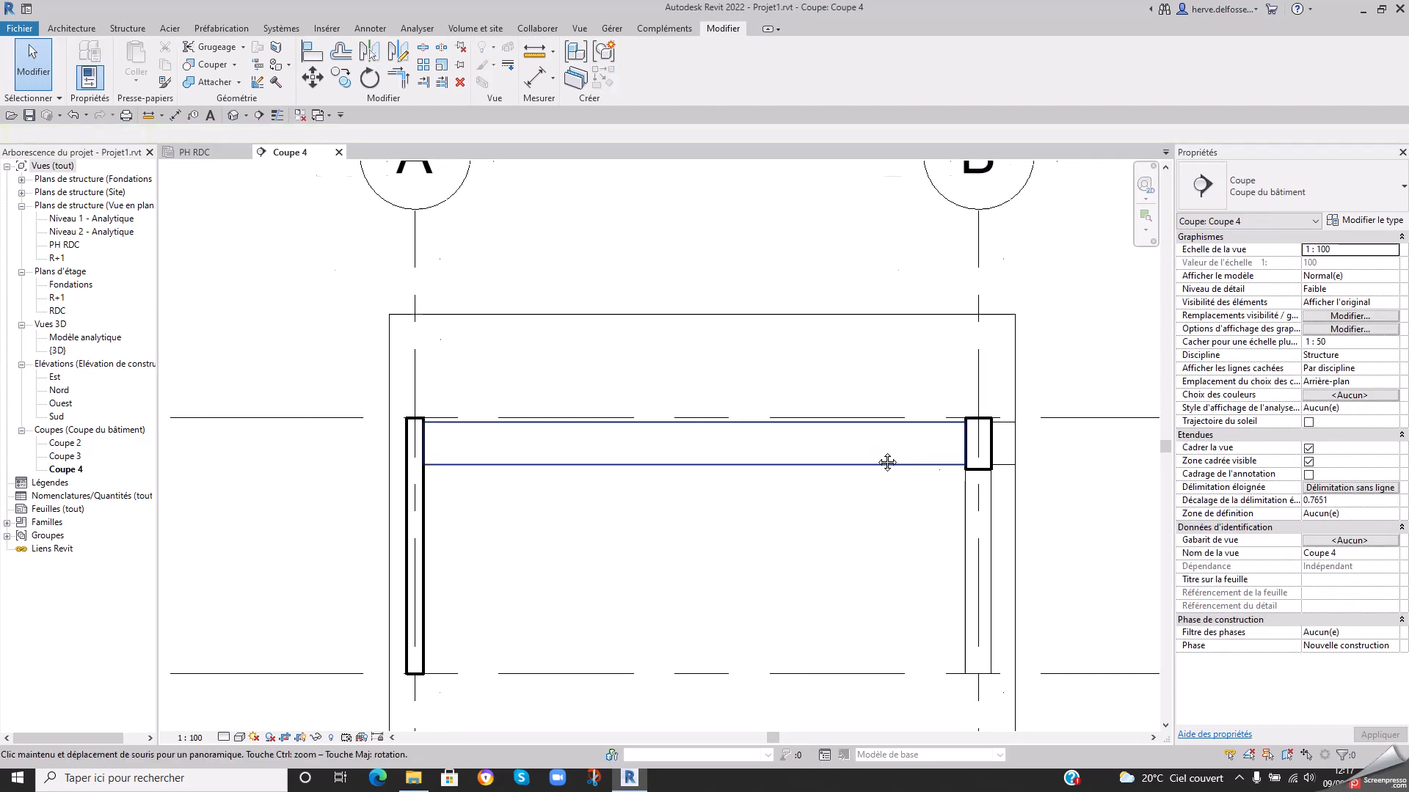
click(794, 420)
click(1343, 395)
text(.0500)
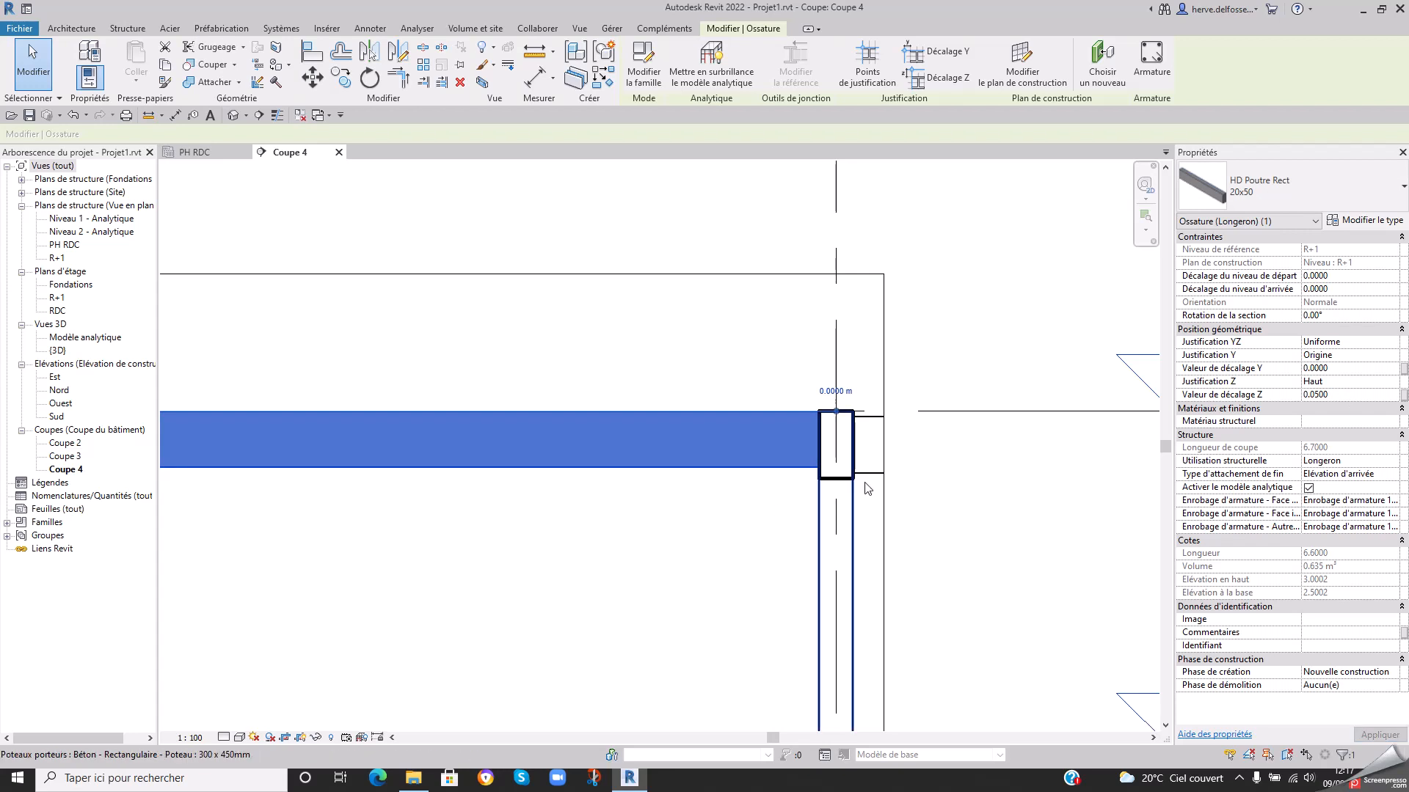
scroll(816, 520, down, 3)
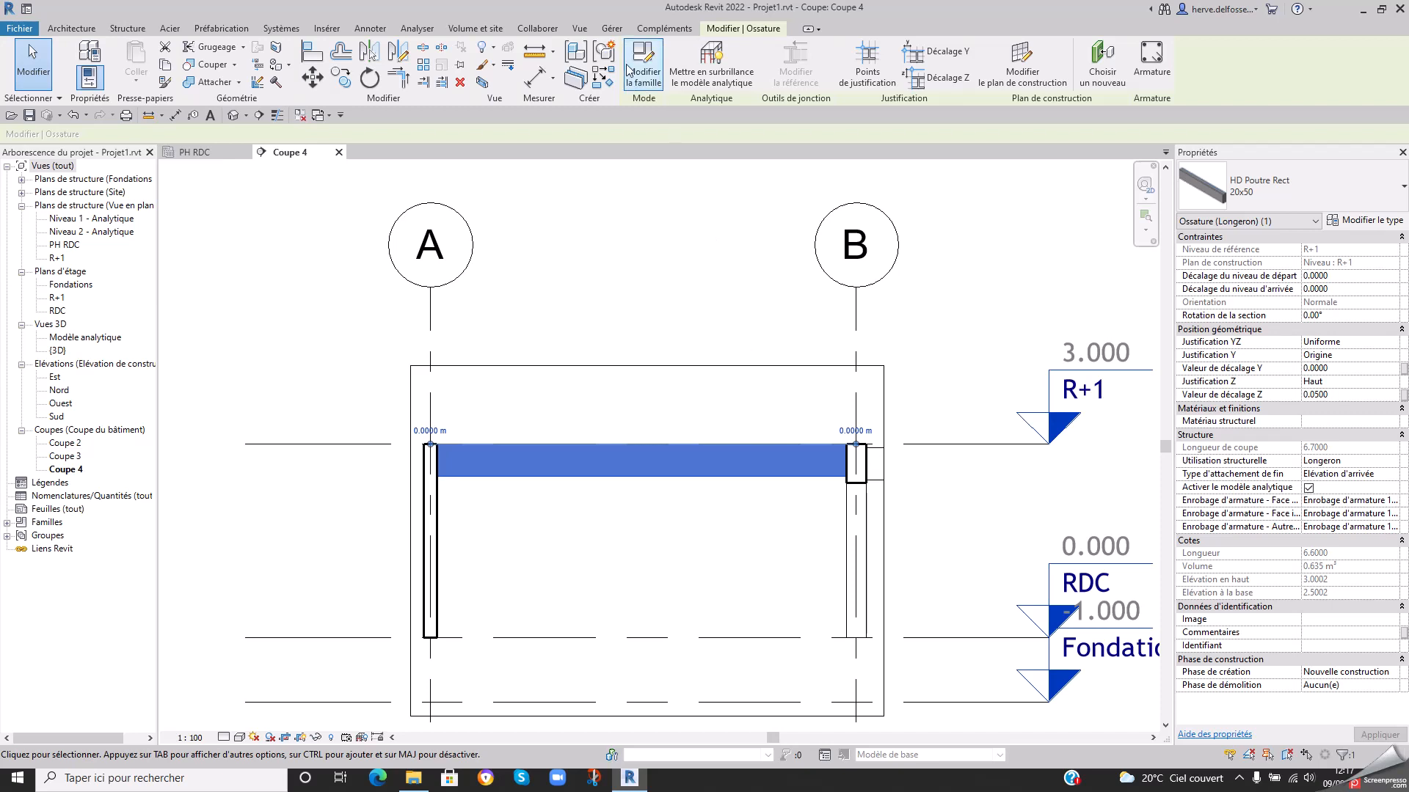
- Open the HD Poutre Rect family for editing and show its Droite elevation
click(644, 84)
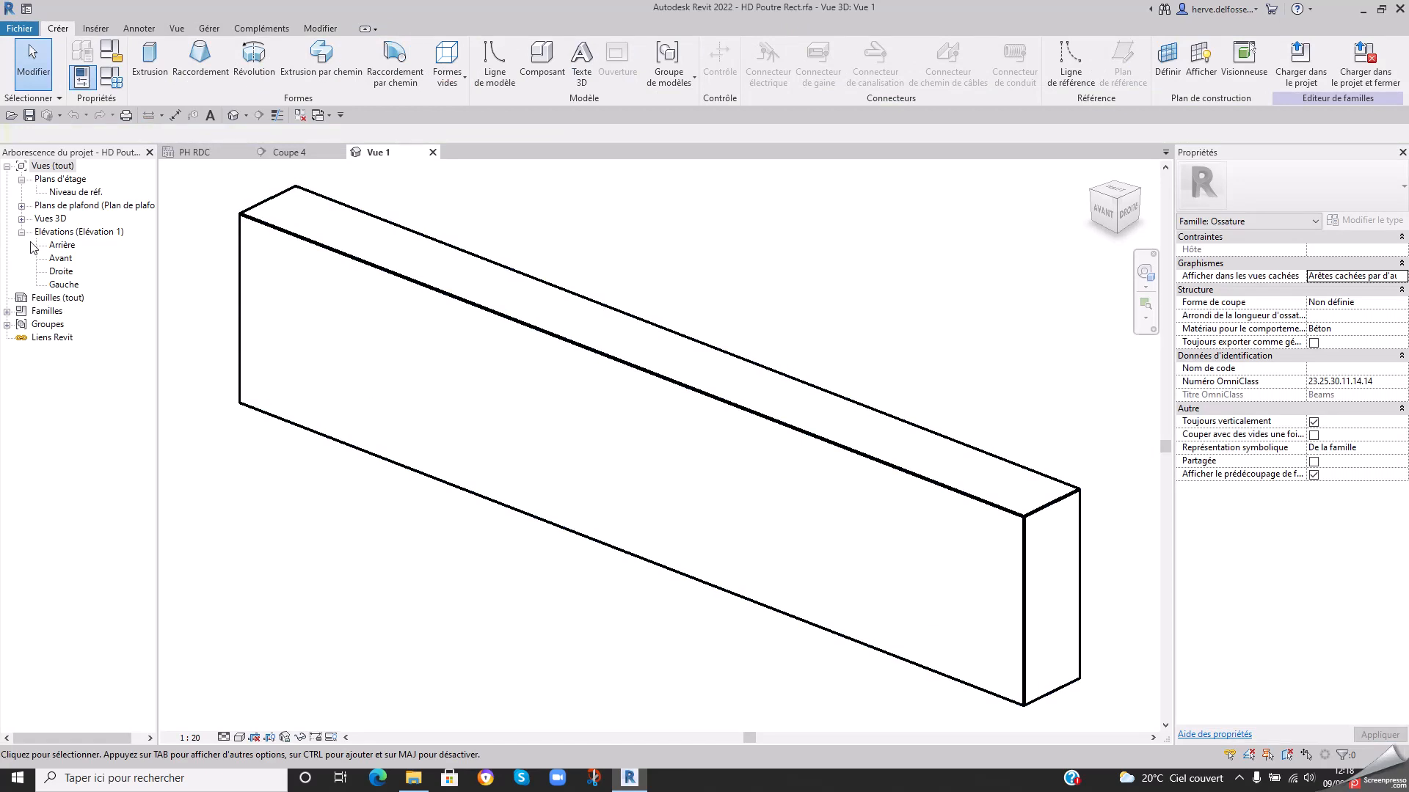
double_click(61, 271)
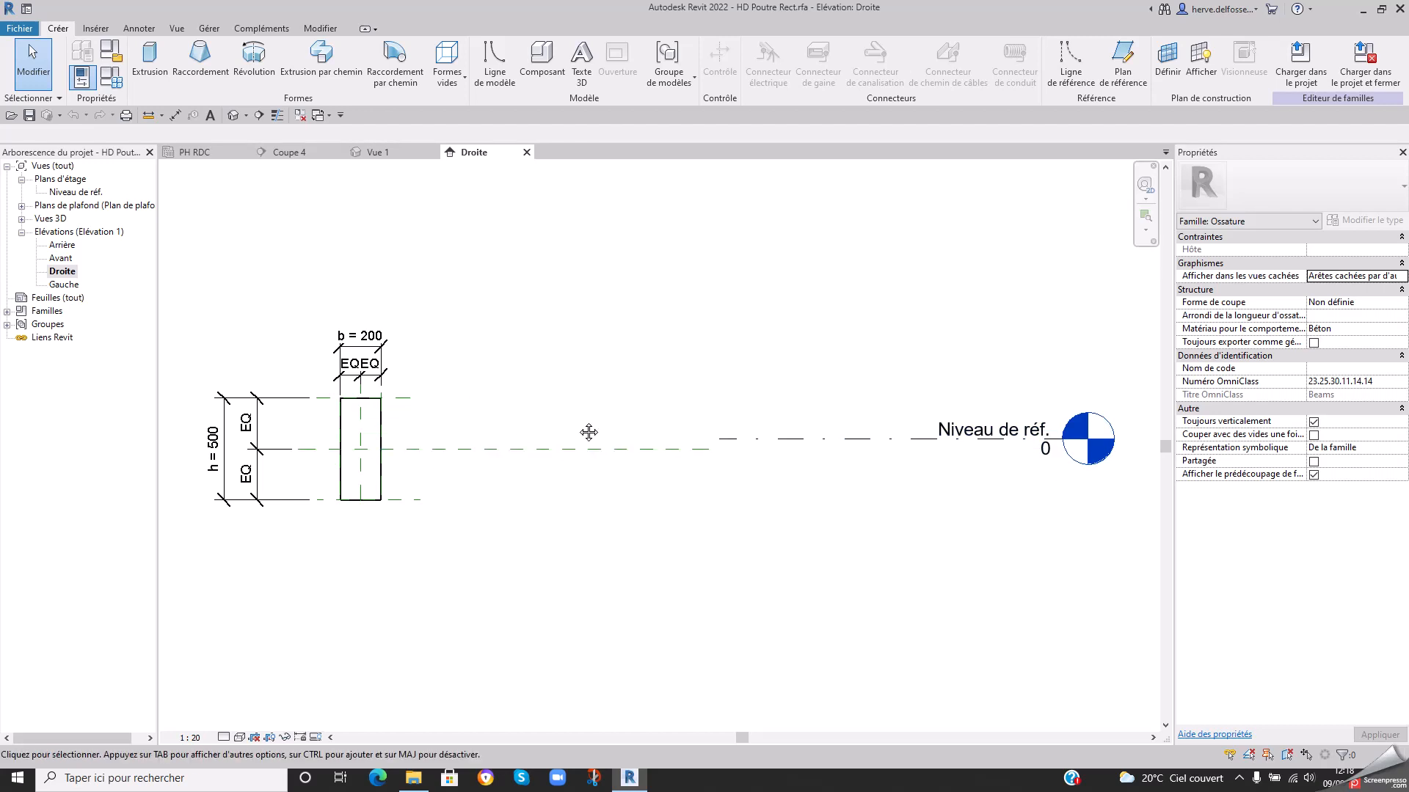
middle_drag(564, 417, 717, 426)
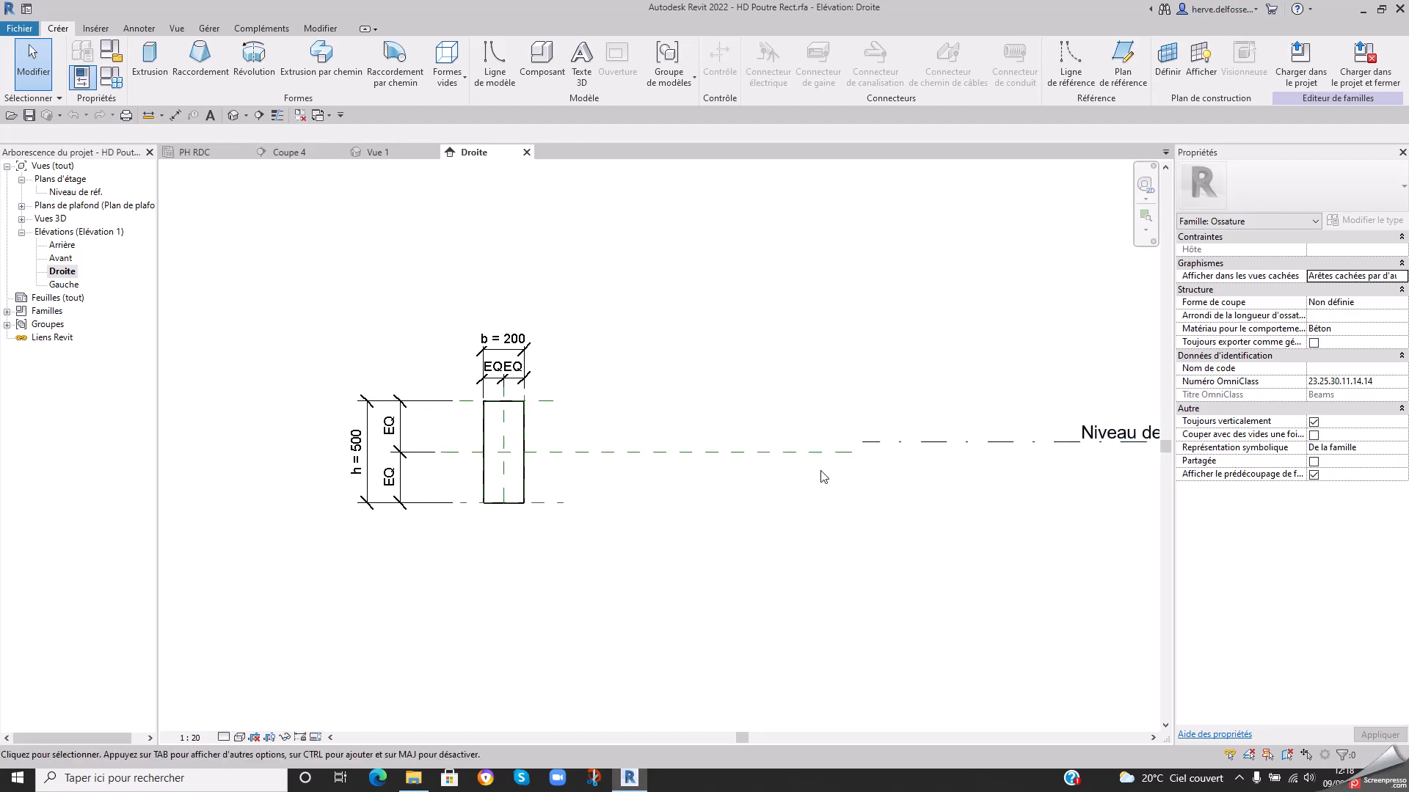
scroll(830, 474, down, 1)
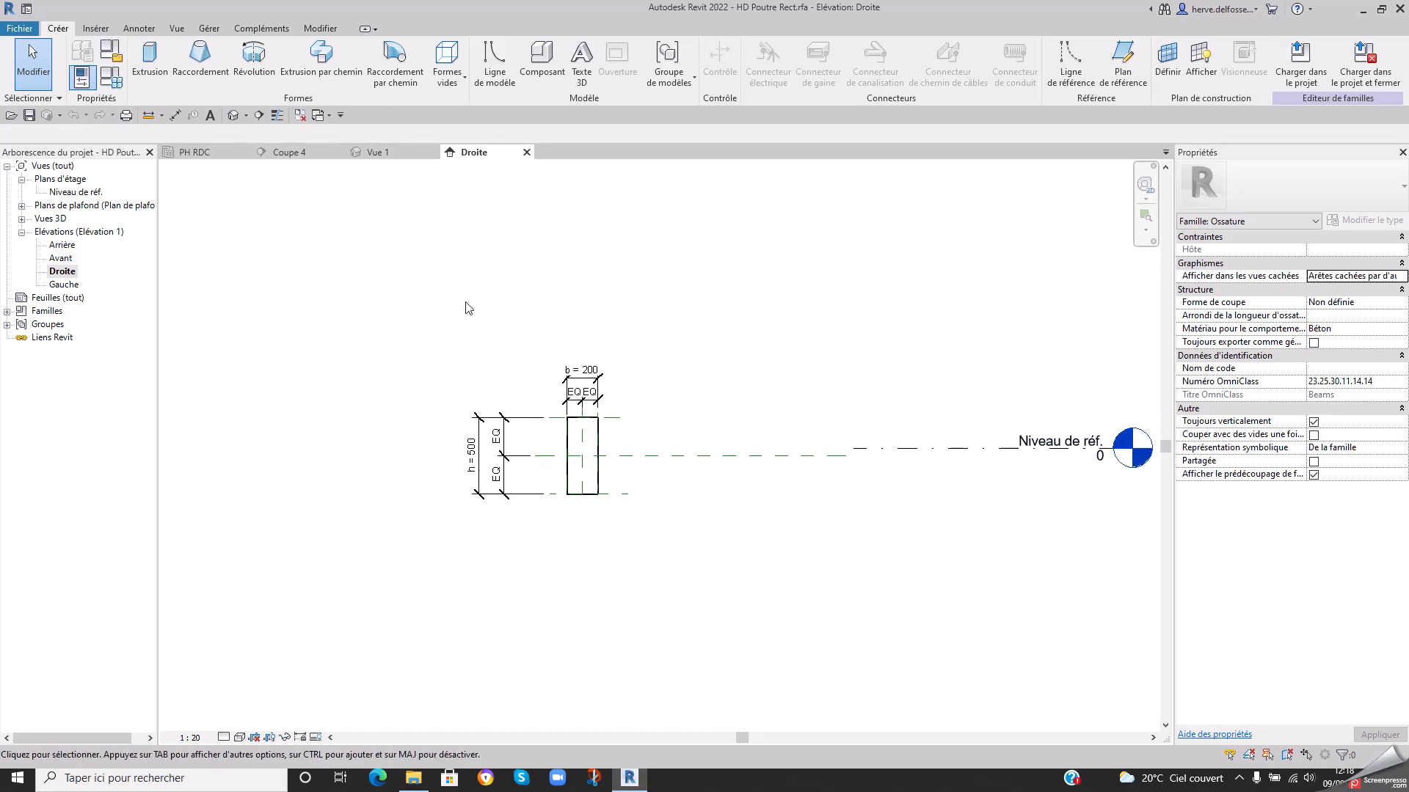
- Align the Centre (élévation) reference plane with the Niveau de réf. level
click(320, 28)
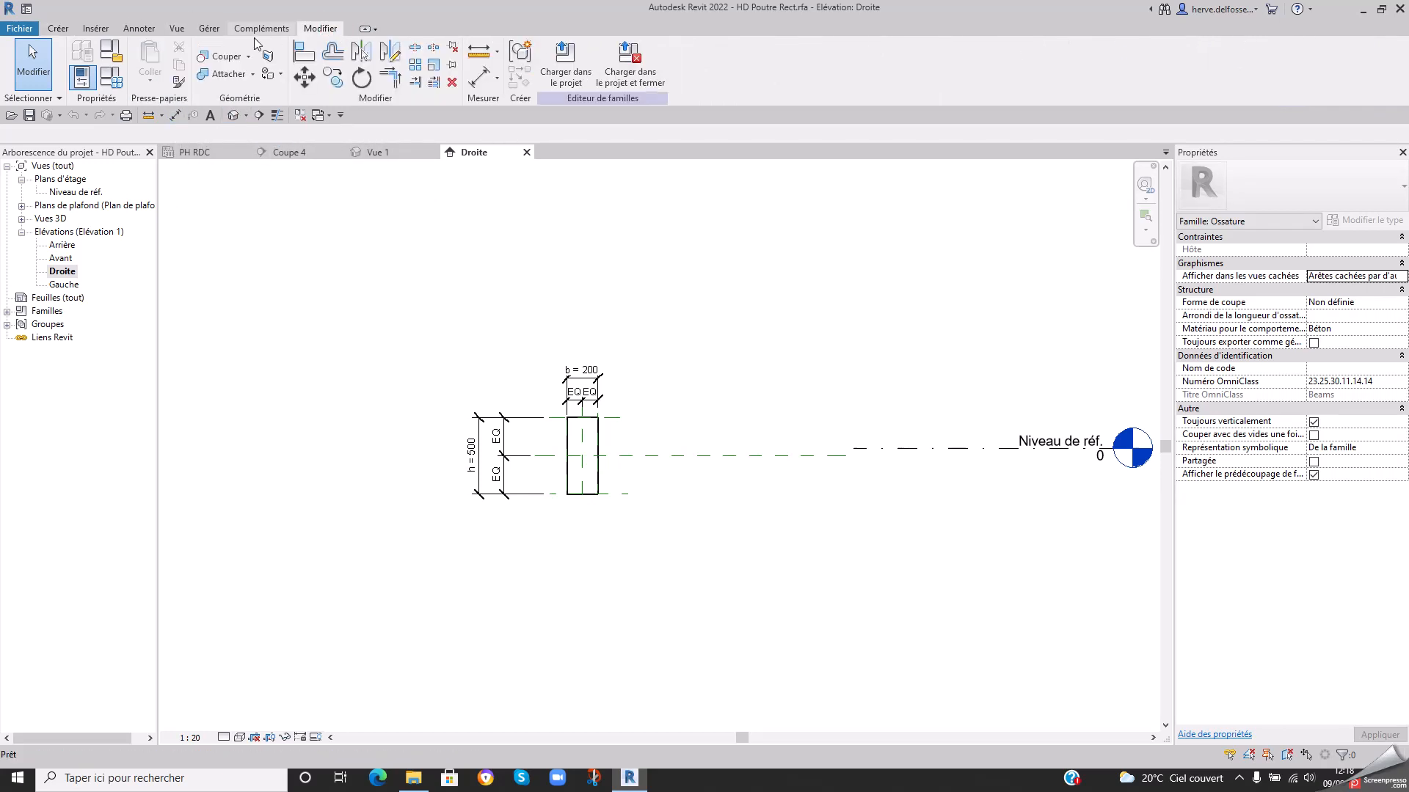
click(303, 52)
click(903, 449)
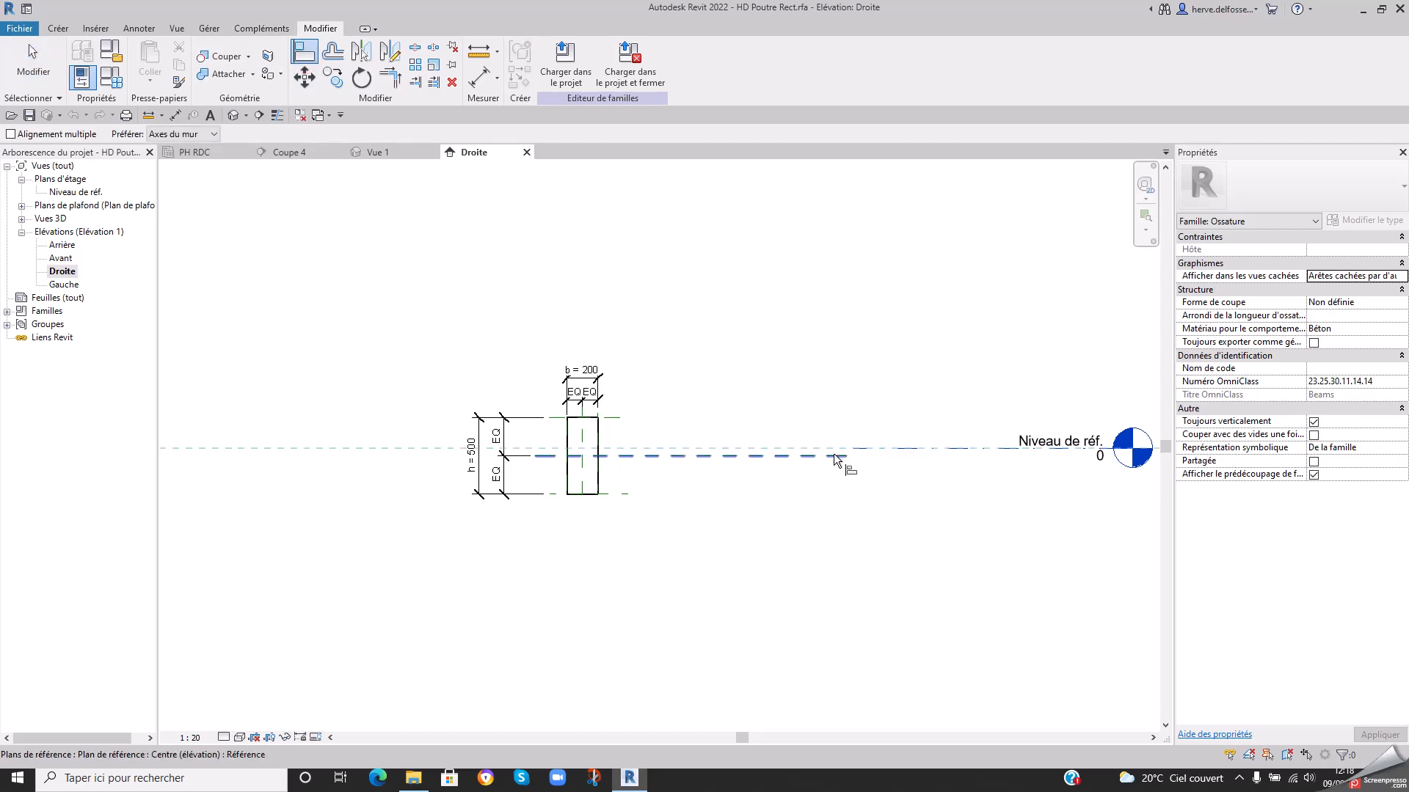
click(834, 455)
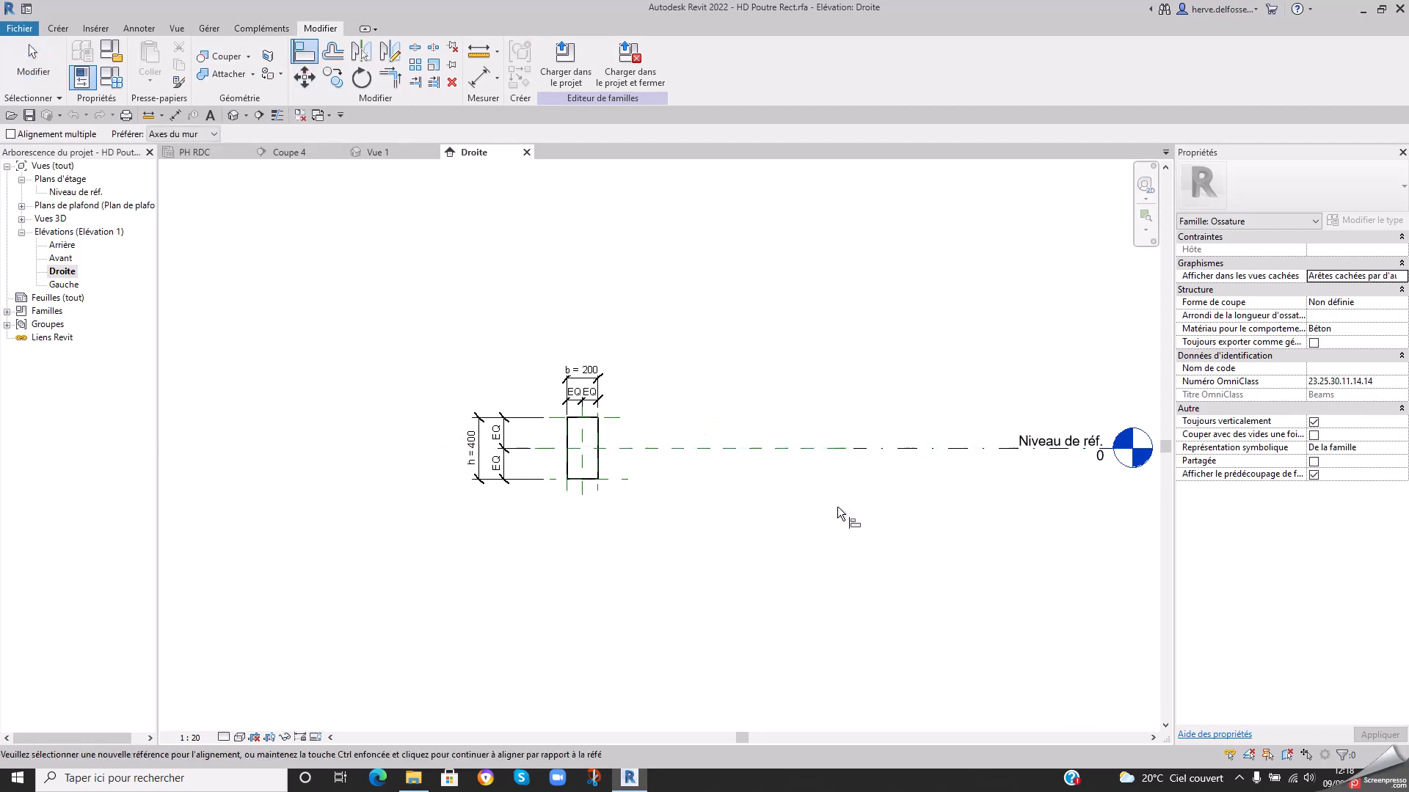
- Save the family over the existing HD Poutre Rect.rfa and load it into the project, replacing the existing version and its parameter values
scroll(851, 449, up, 2)
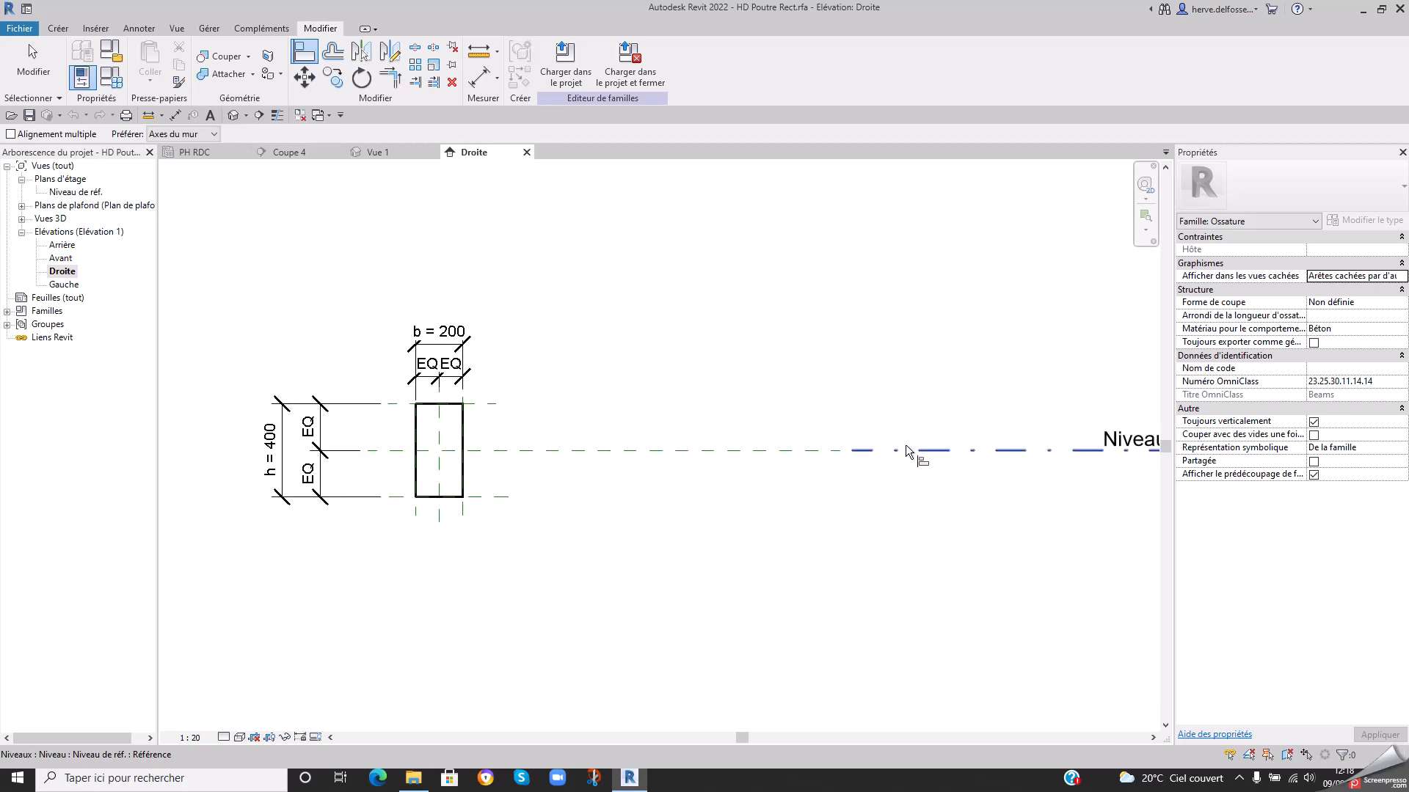
click(721, 455)
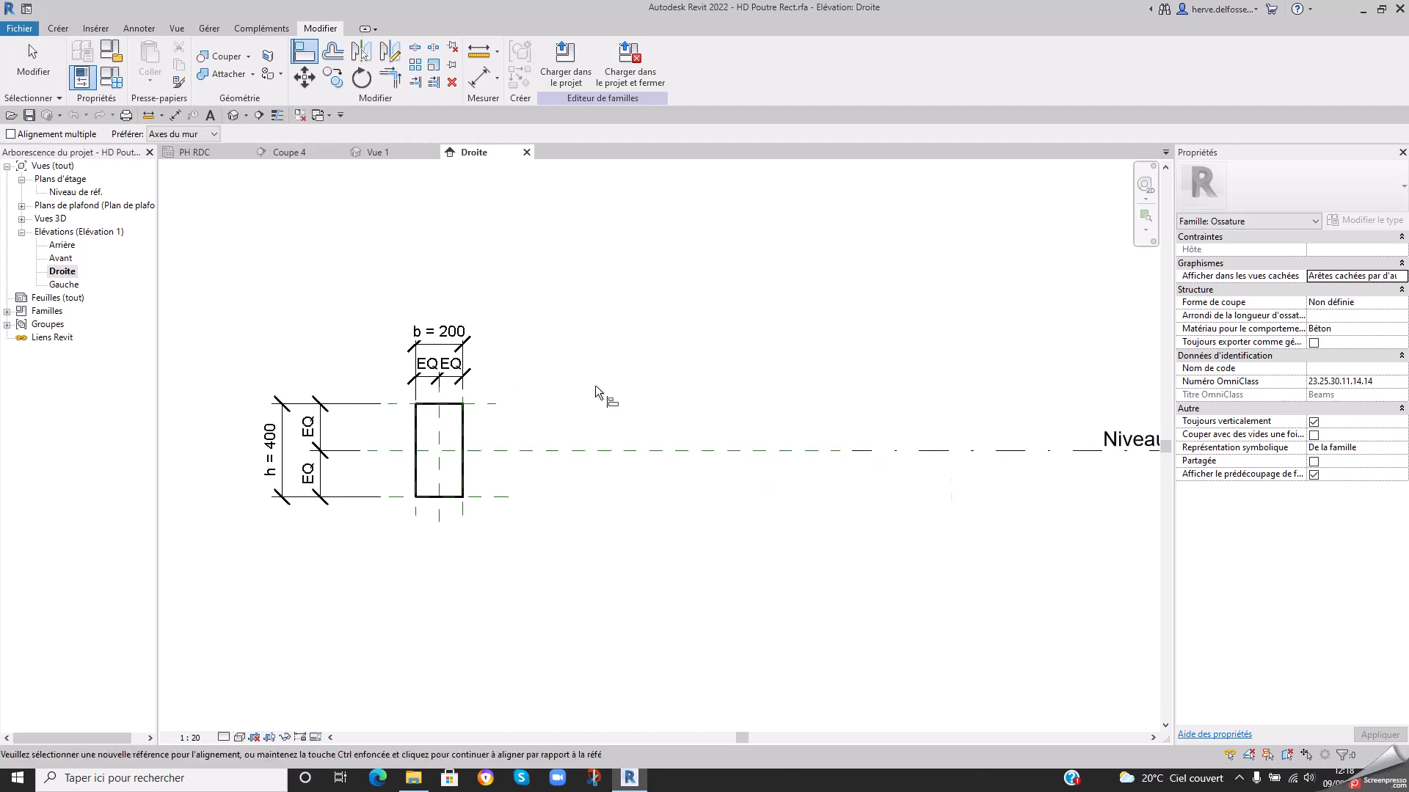
click(29, 116)
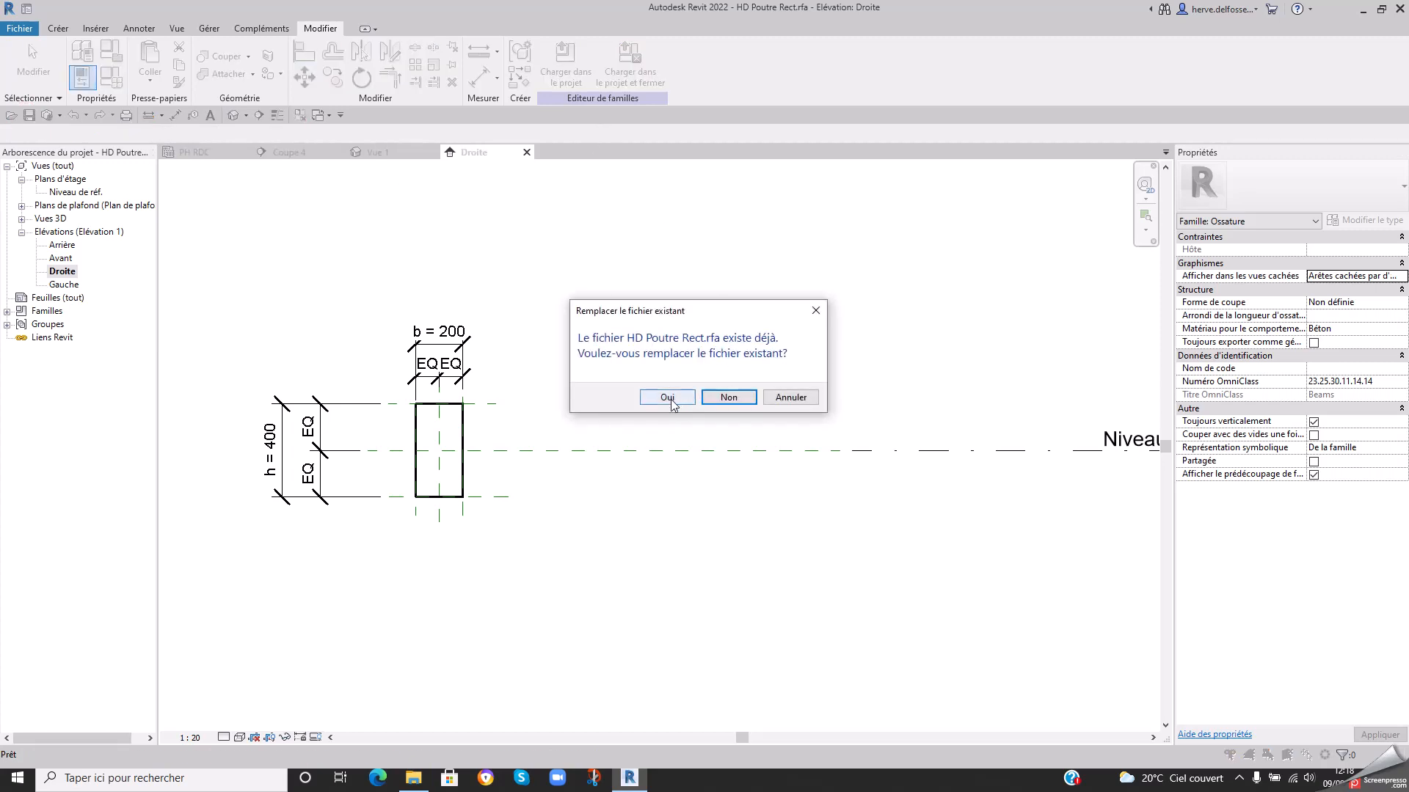
click(667, 397)
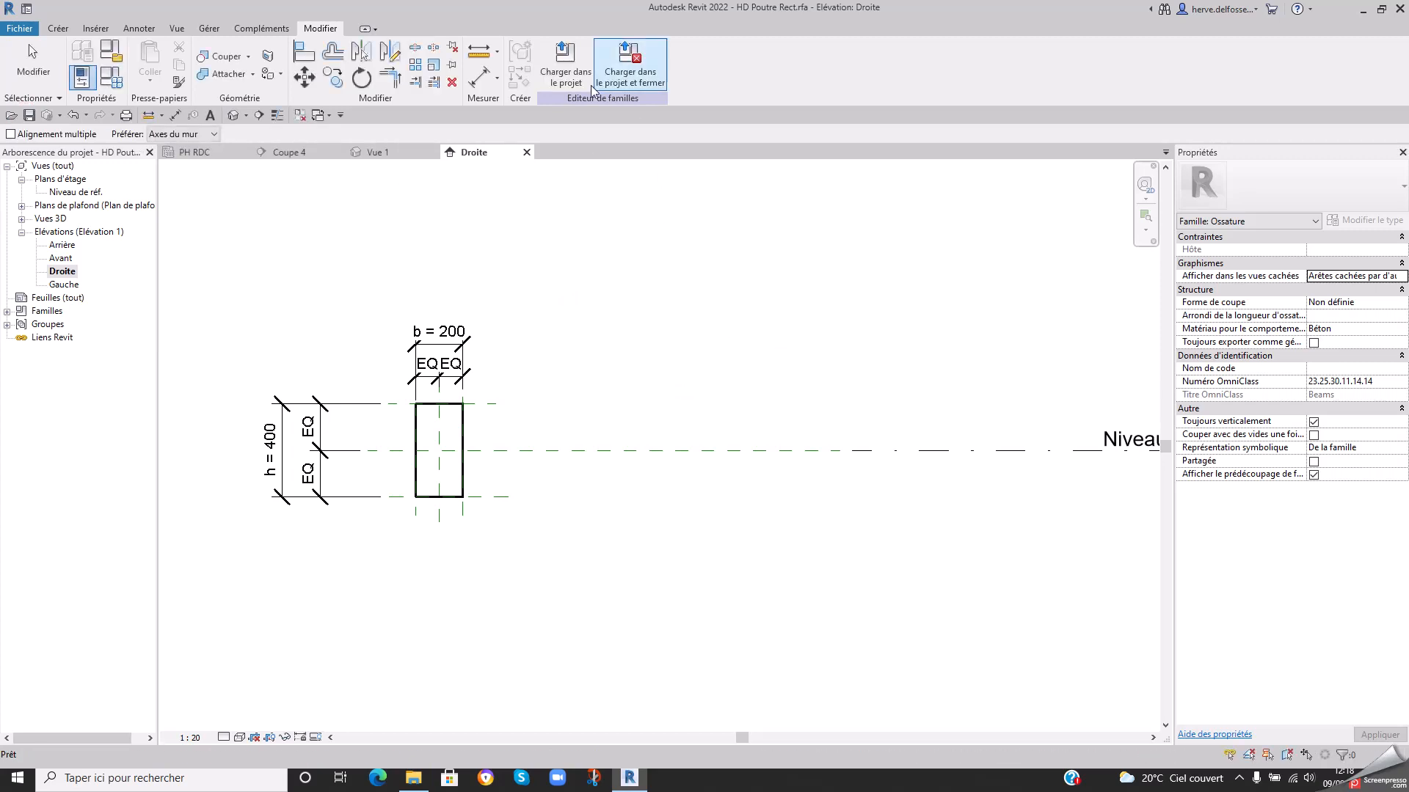
click(565, 65)
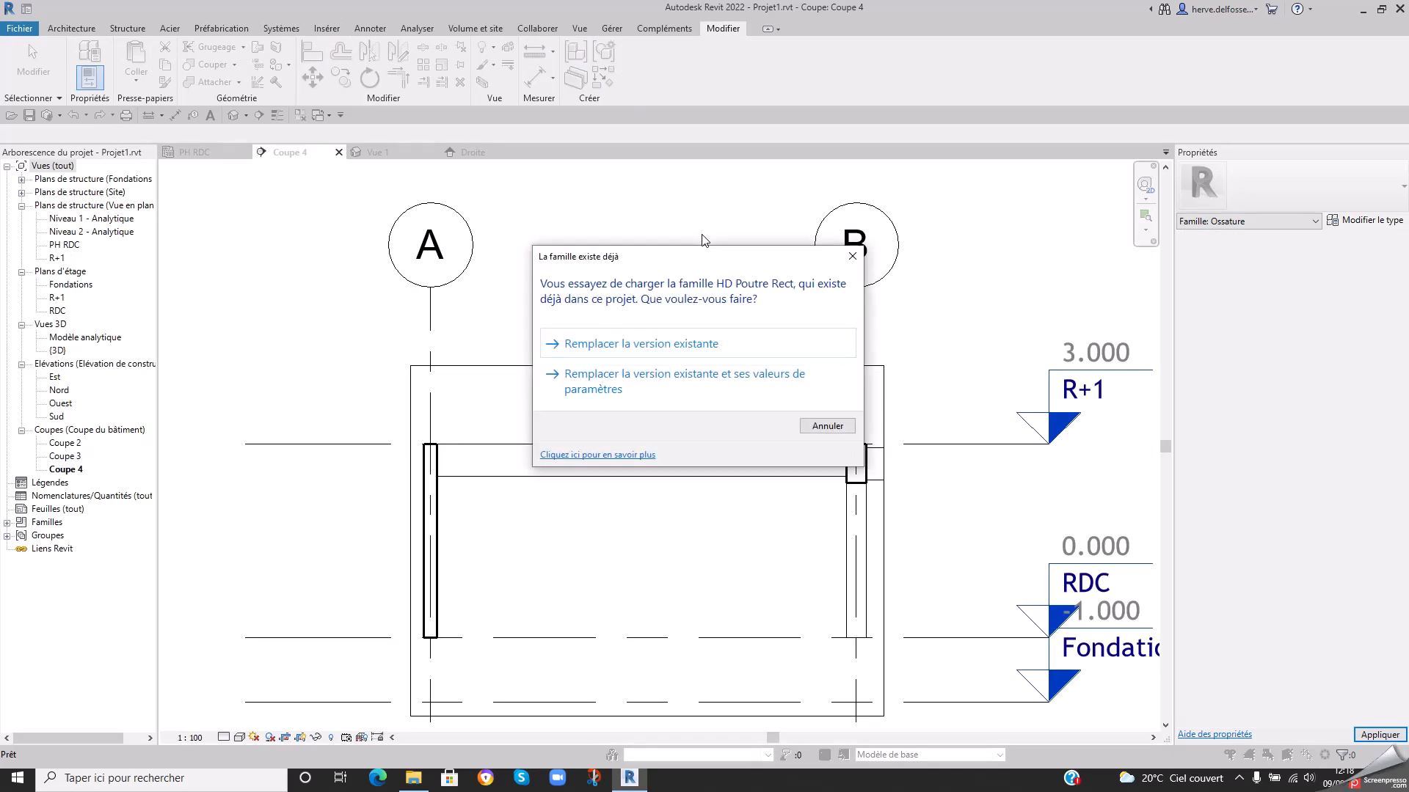
click(646, 379)
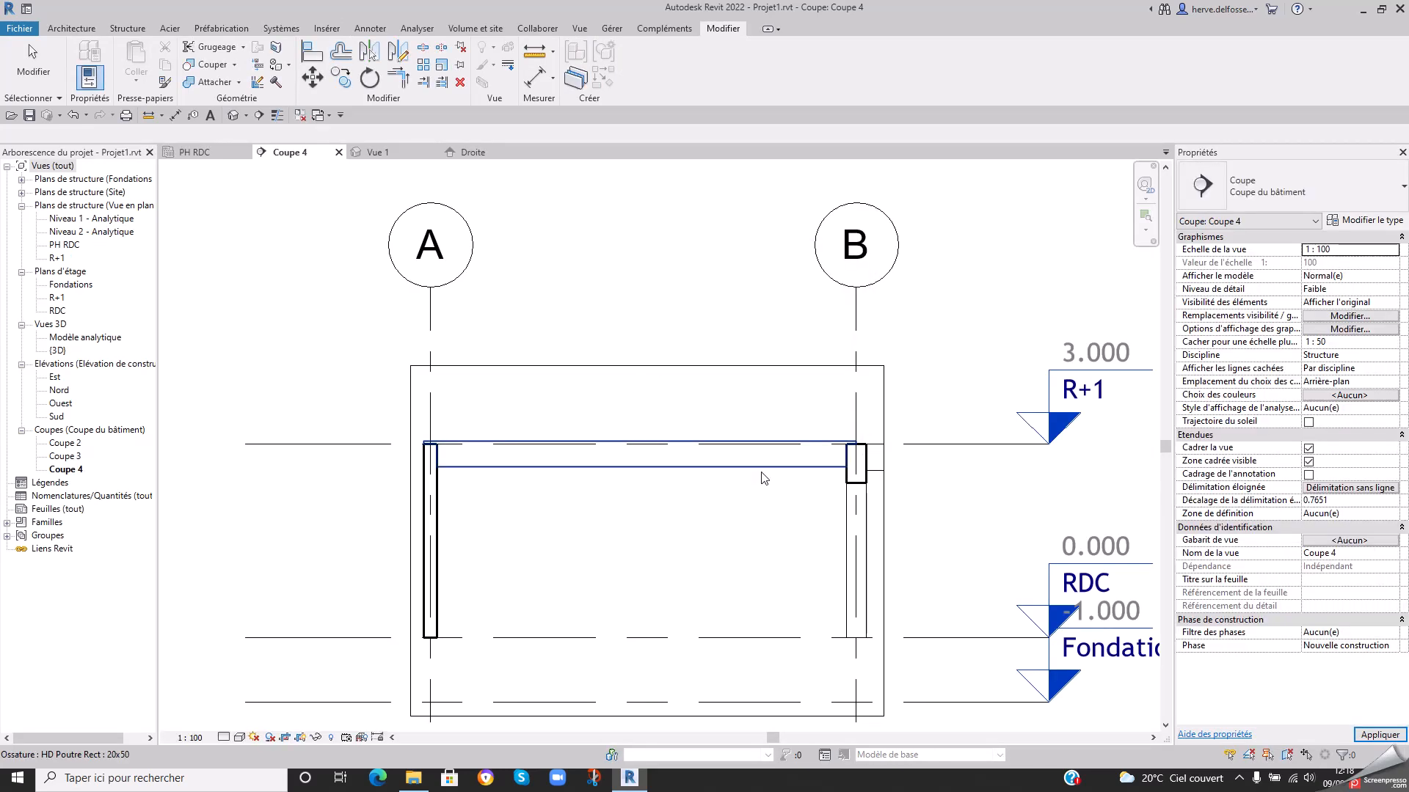
- Set the Z offset value (Valeur de décalage Z) of the beam between grids A and B to -0.05
click(764, 478)
click(1349, 401)
text(-)
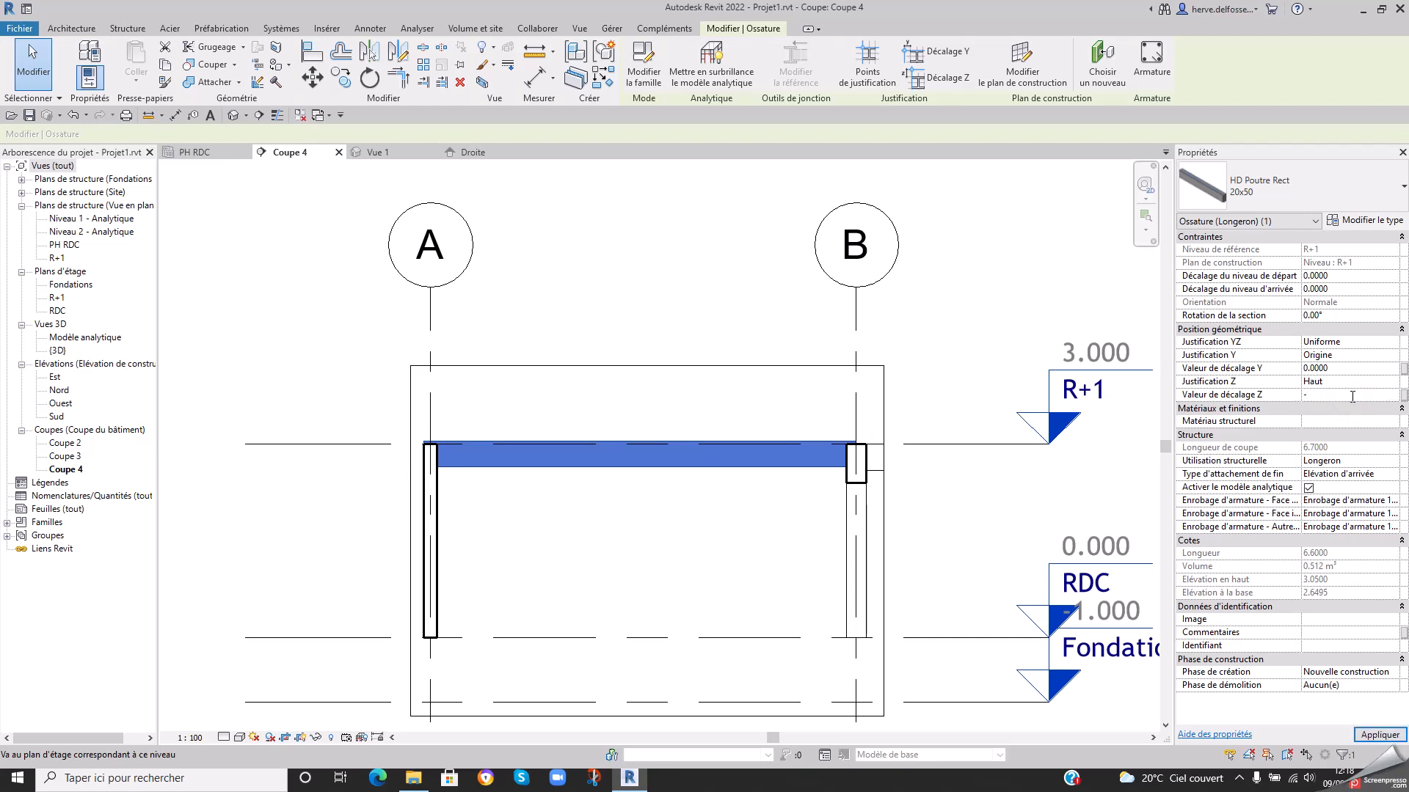
text(0.05)
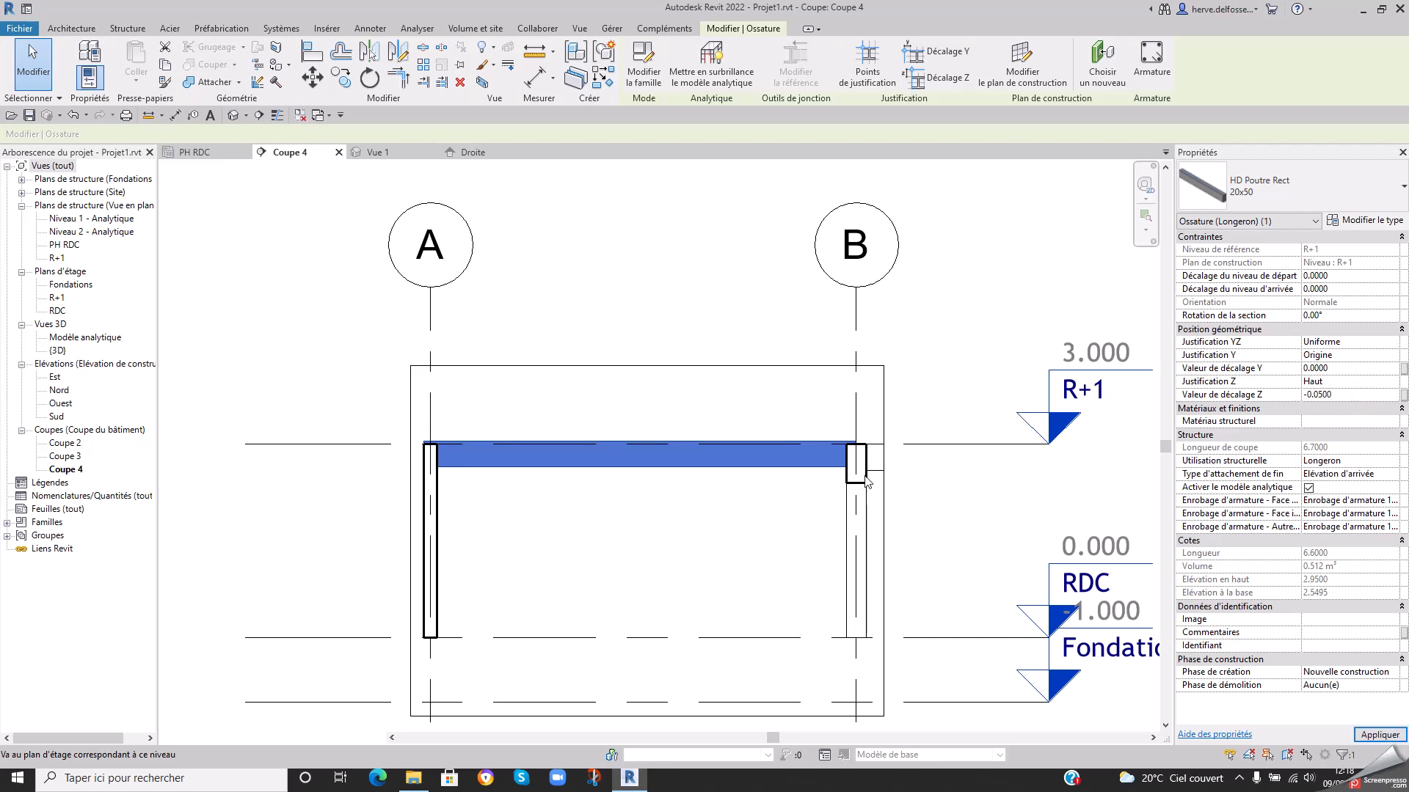
scroll(812, 462, up, 3)
middle_drag(794, 496, 650, 517)
click(650, 517)
click(802, 501)
click(703, 508)
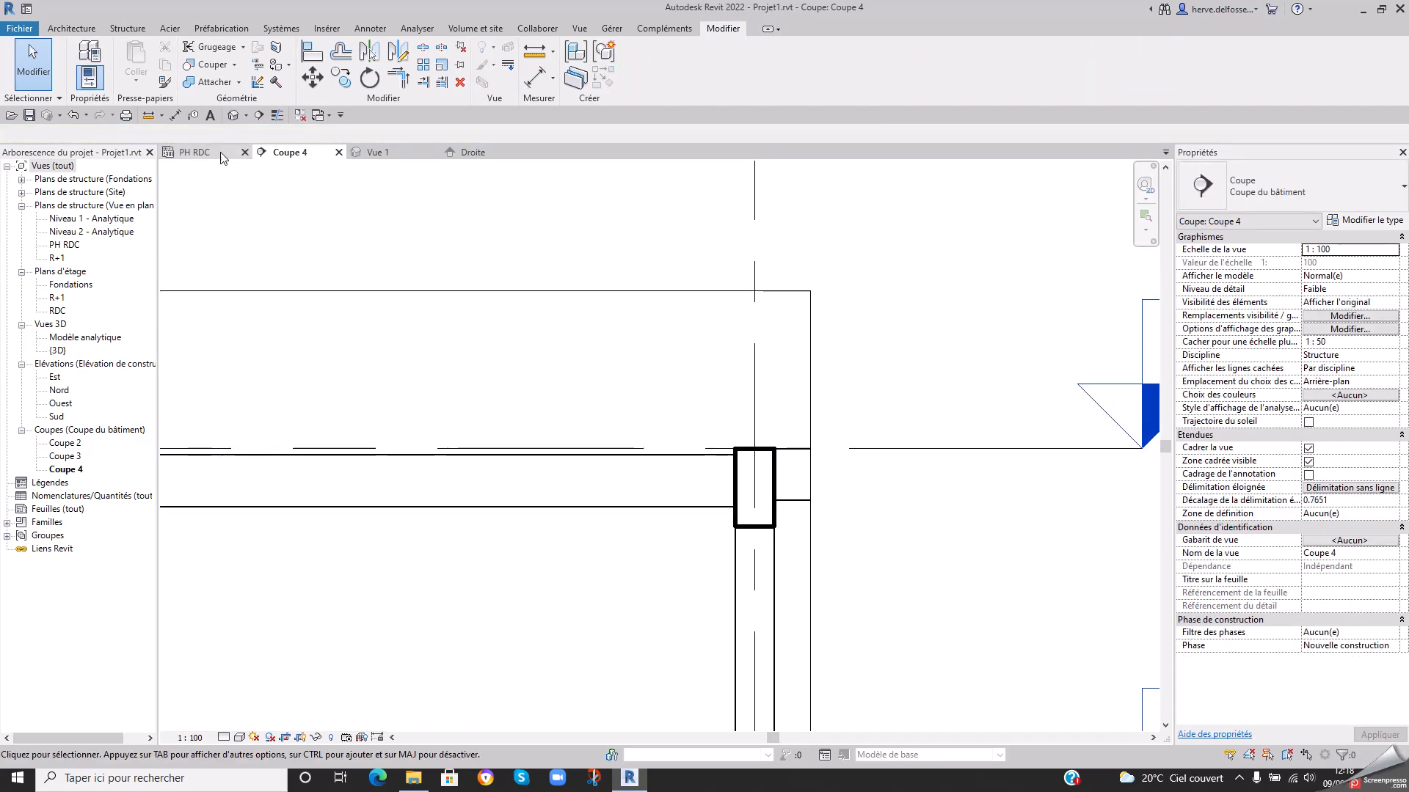
- In the PH RDC plan, place a 4 m HD Poutre Rect 20x50 beam at level R+1 along grid 2, from the column to the wall
click(213, 152)
scroll(753, 480, down, 1)
middle_drag(753, 480, 475, 407)
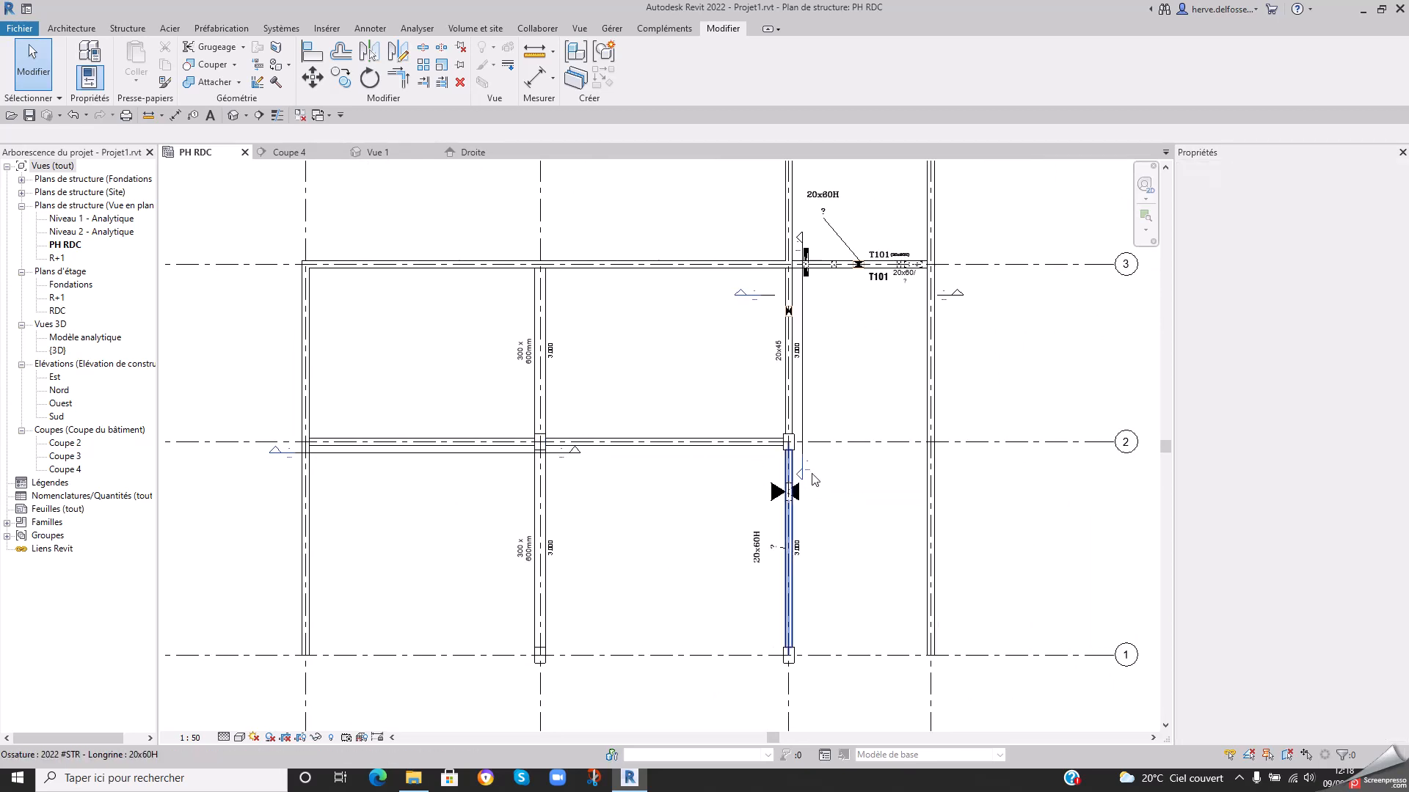
scroll(818, 477, up, 4)
middle_drag(823, 490, 736, 500)
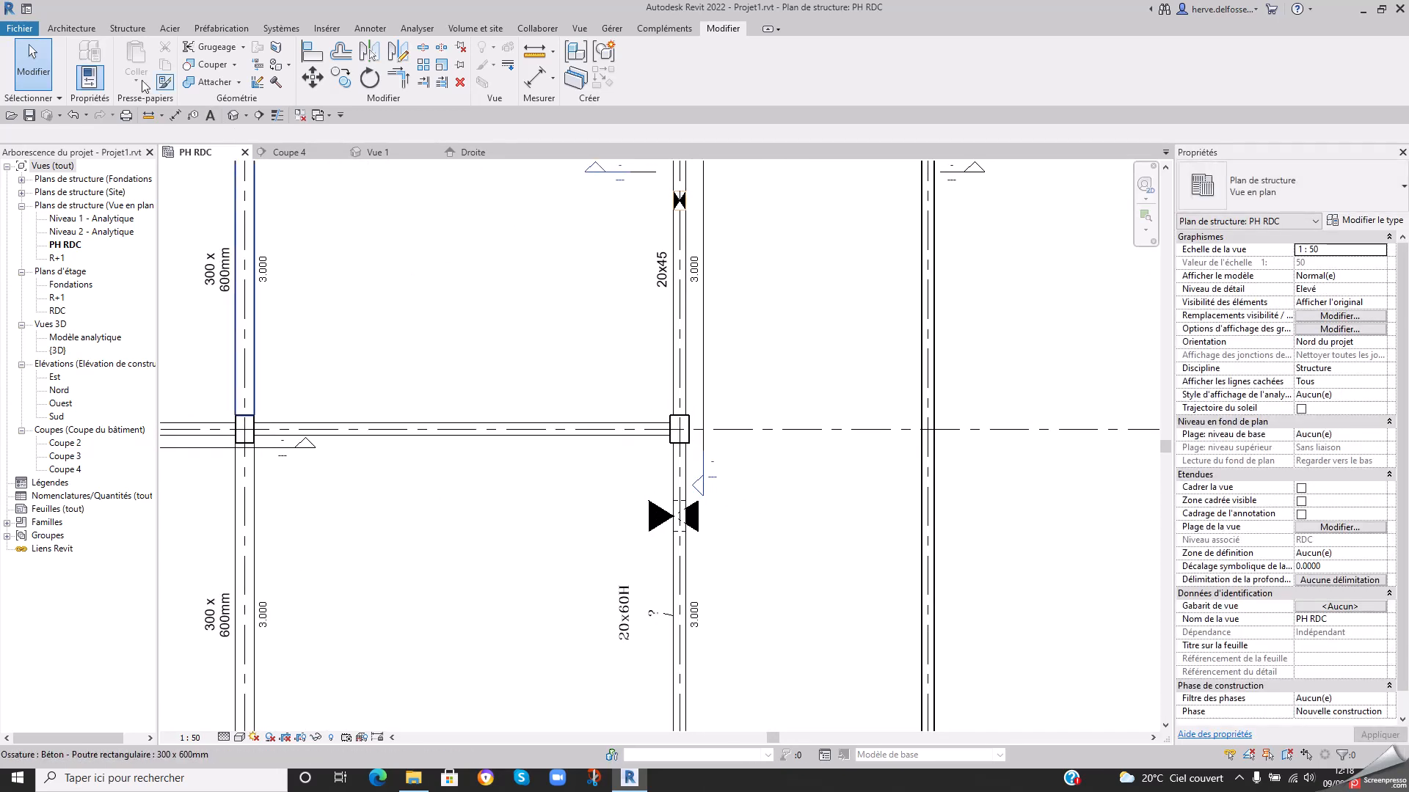
click(121, 28)
click(83, 59)
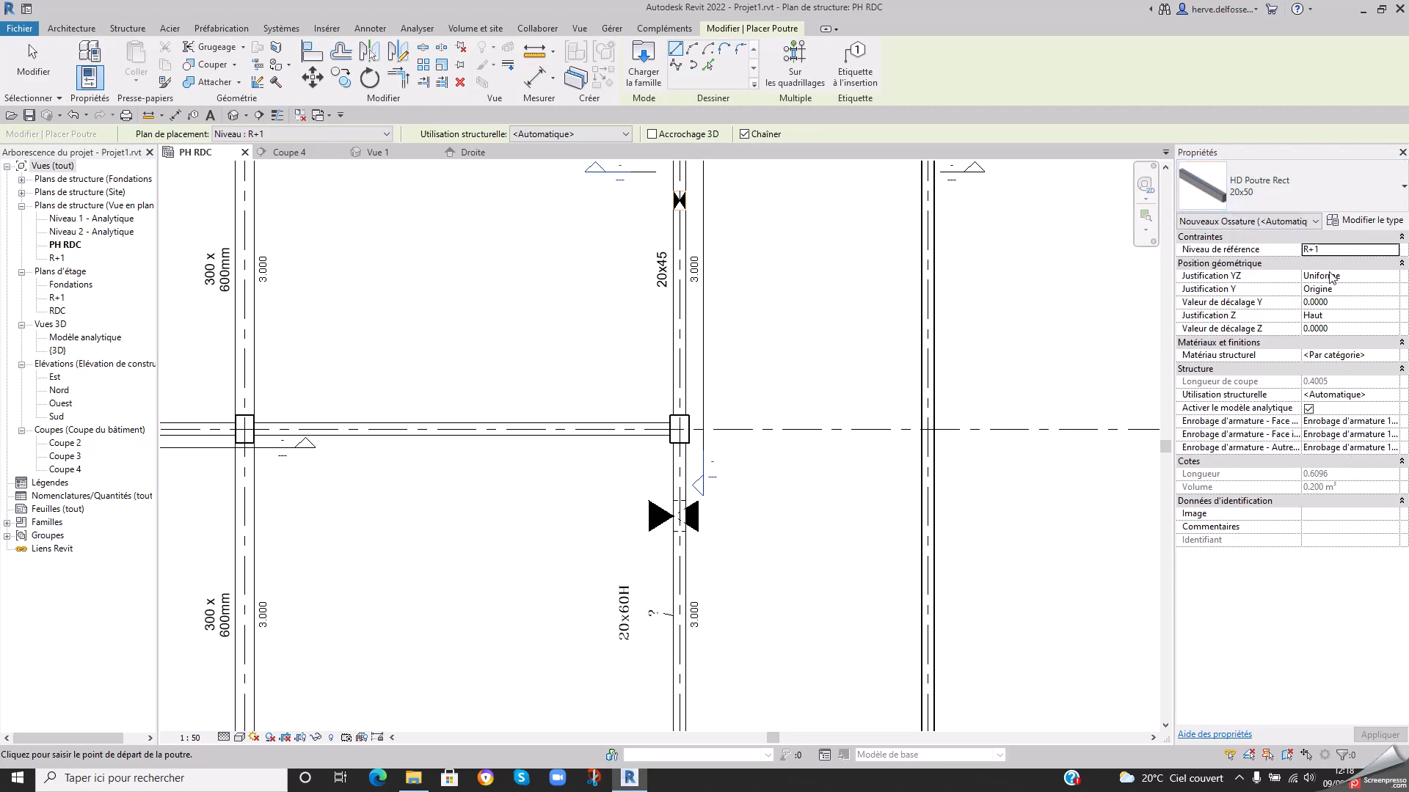
click(679, 429)
click(928, 429)
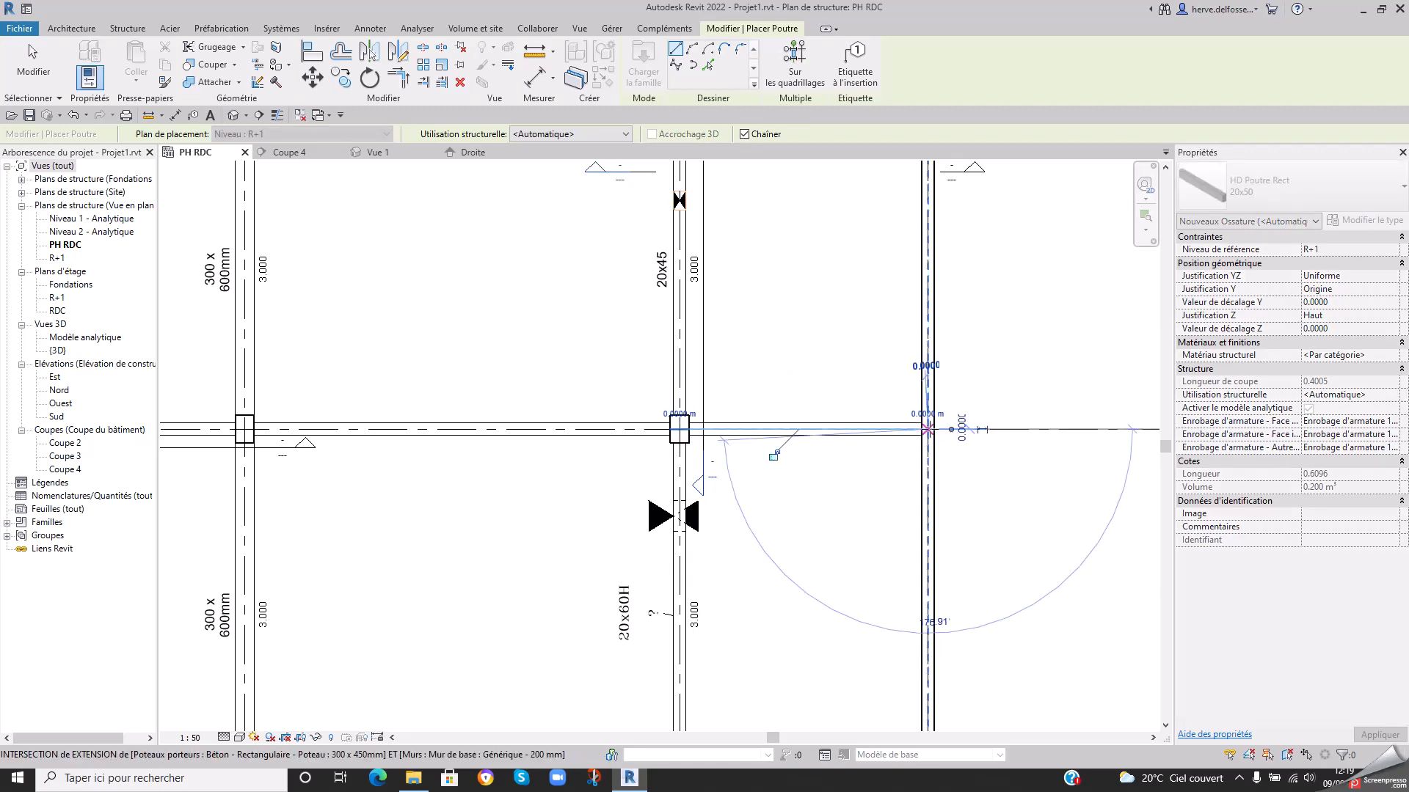
key(Escape)
key(Escape)
click(842, 437)
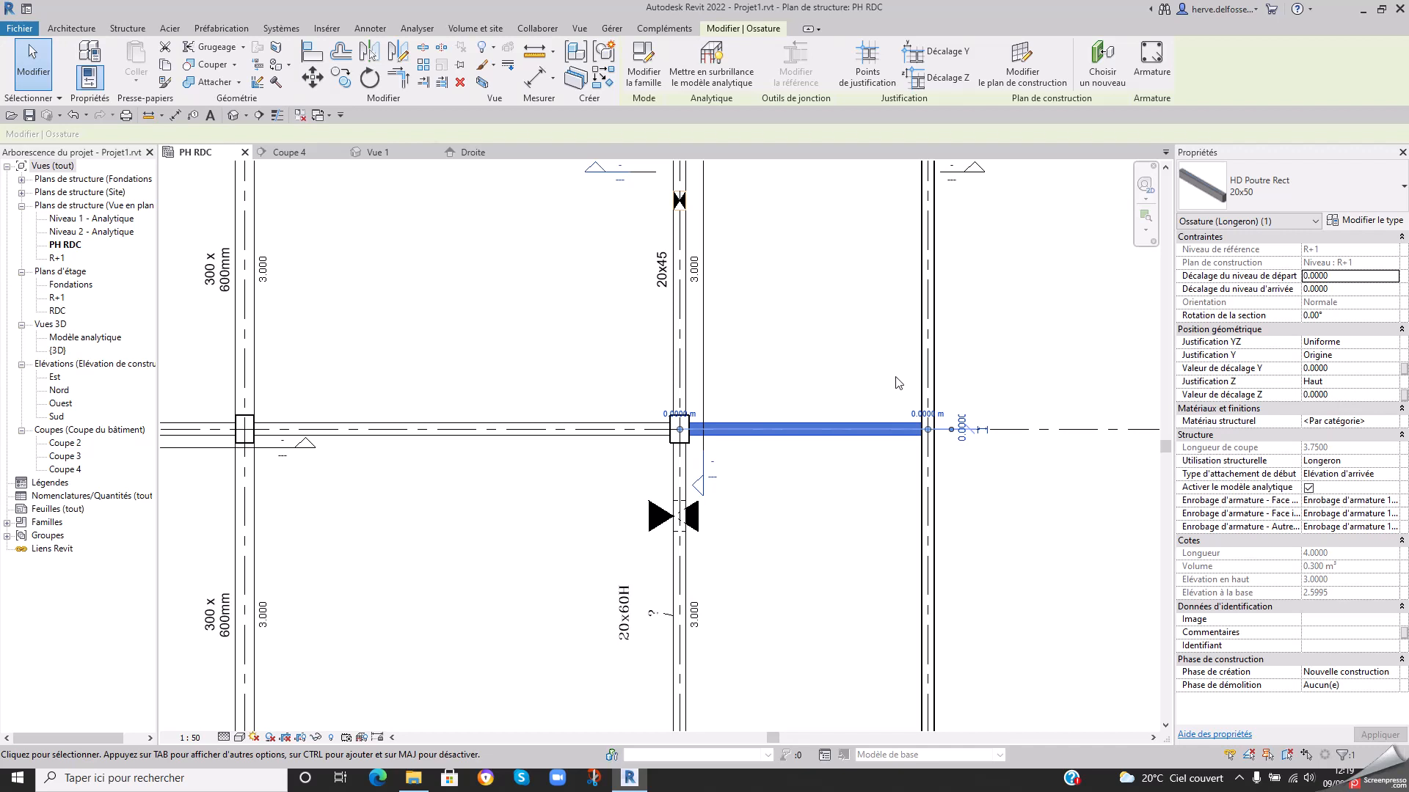
key(Escape)
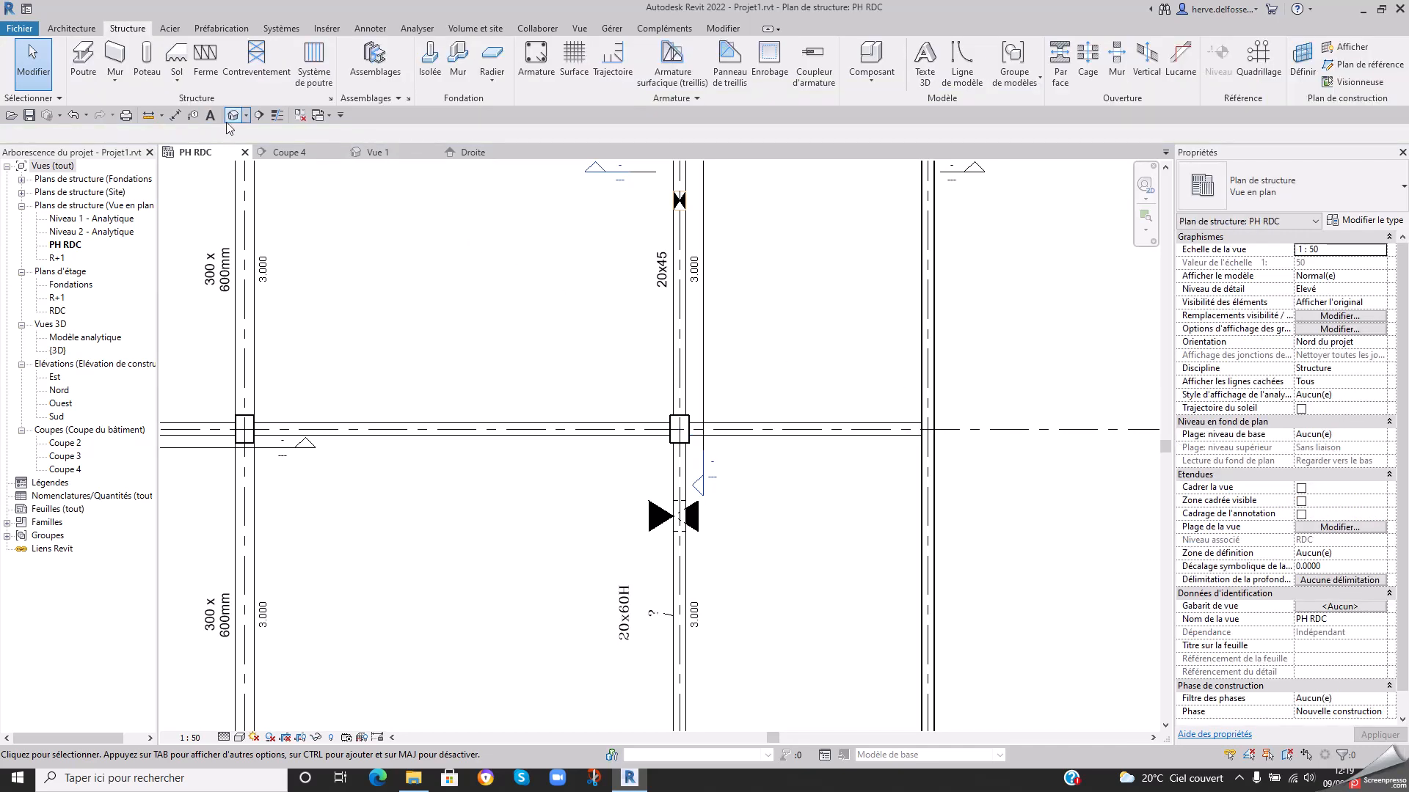
click(258, 115)
click(741, 456)
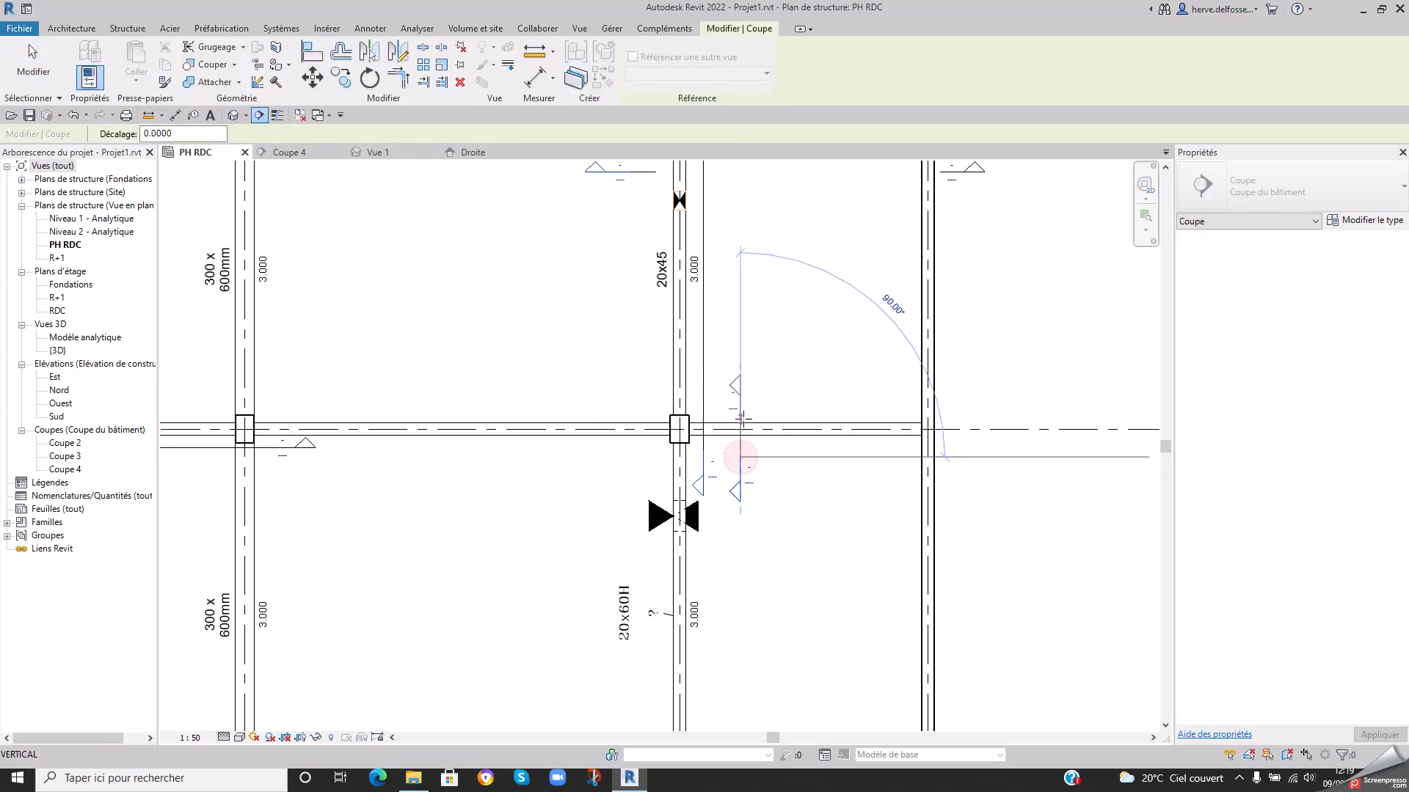
key(Escape)
key(Escape)
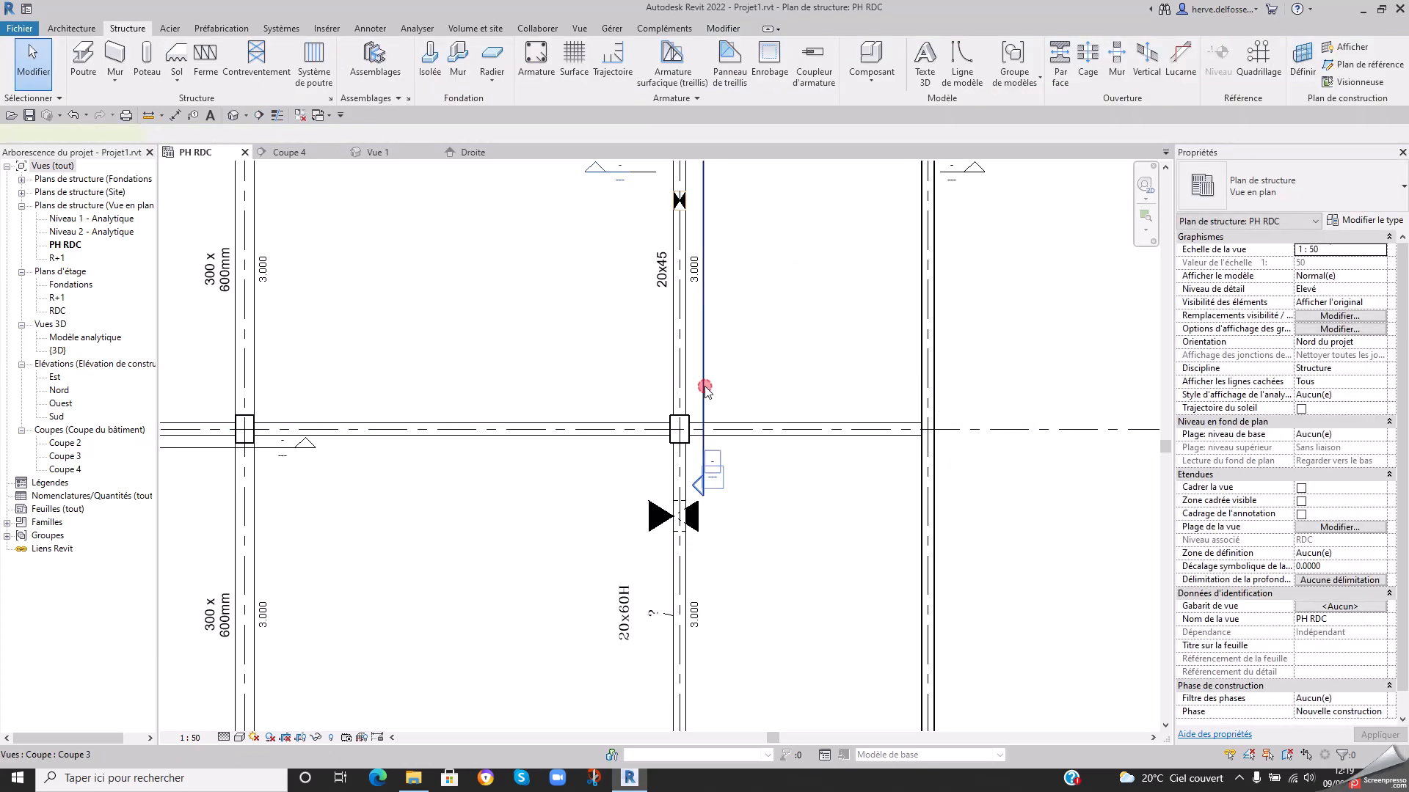
- Open section view Coupe 3 and examine the new grid 2 beam's vertical position relative to level R+1
click(705, 390)
right_click(708, 389)
click(747, 463)
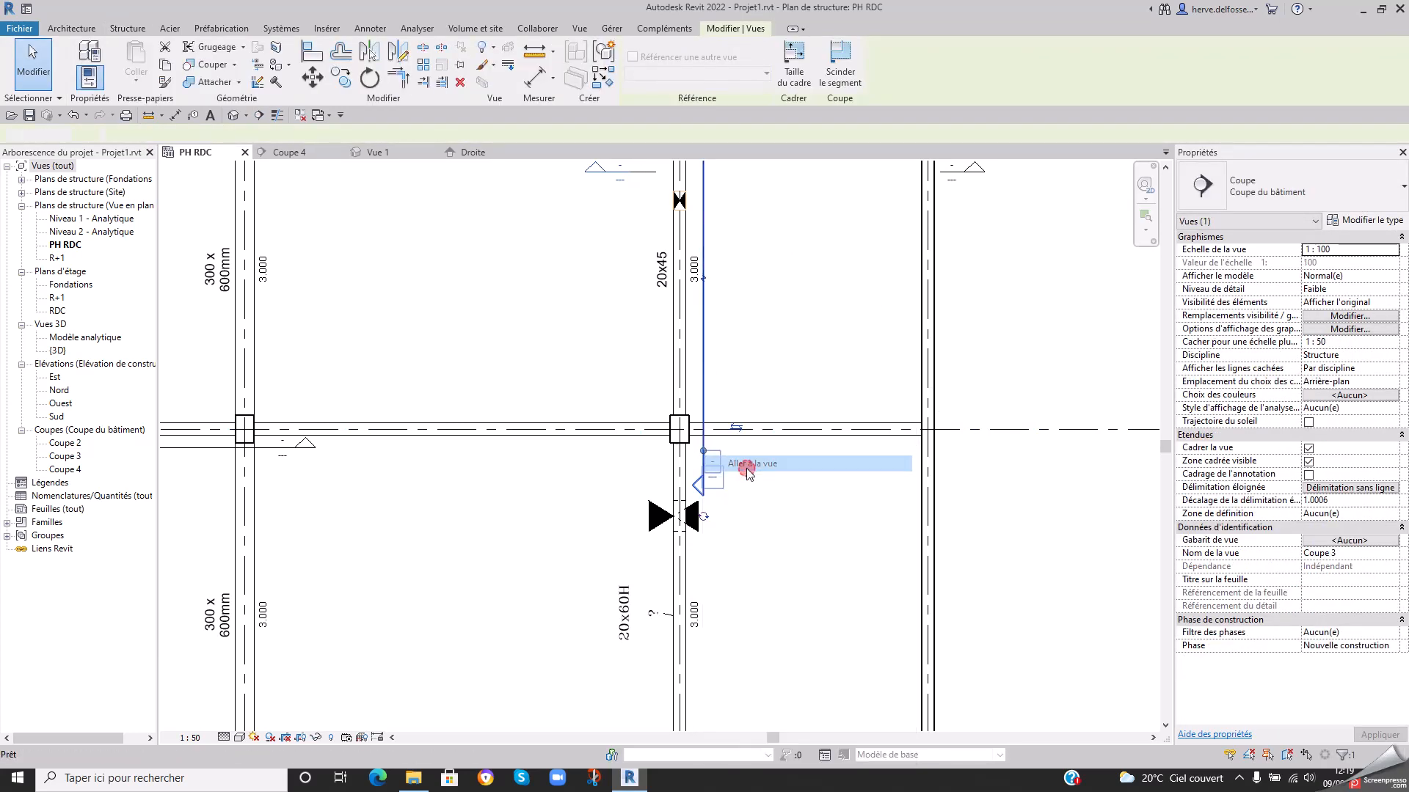
scroll(492, 397, up, 5)
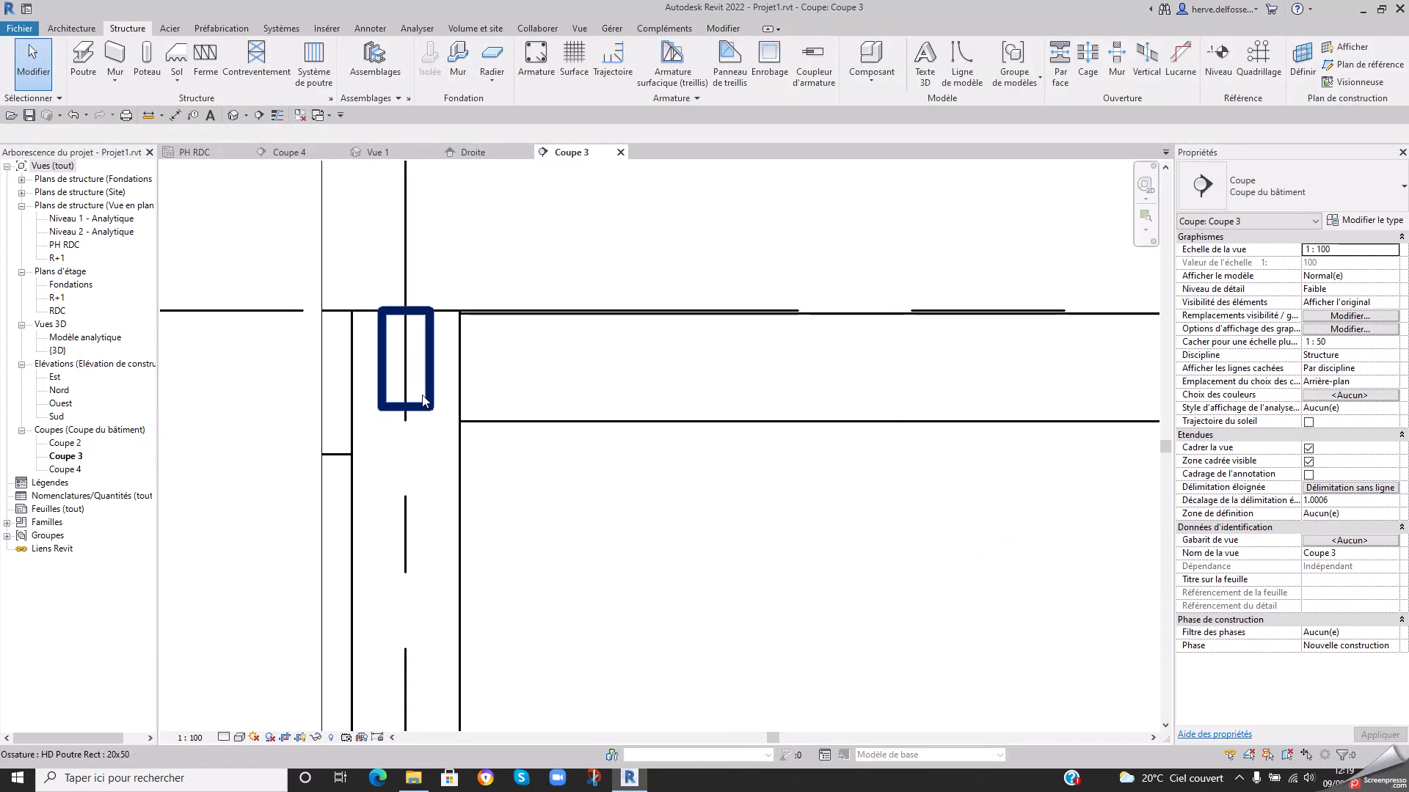
click(424, 400)
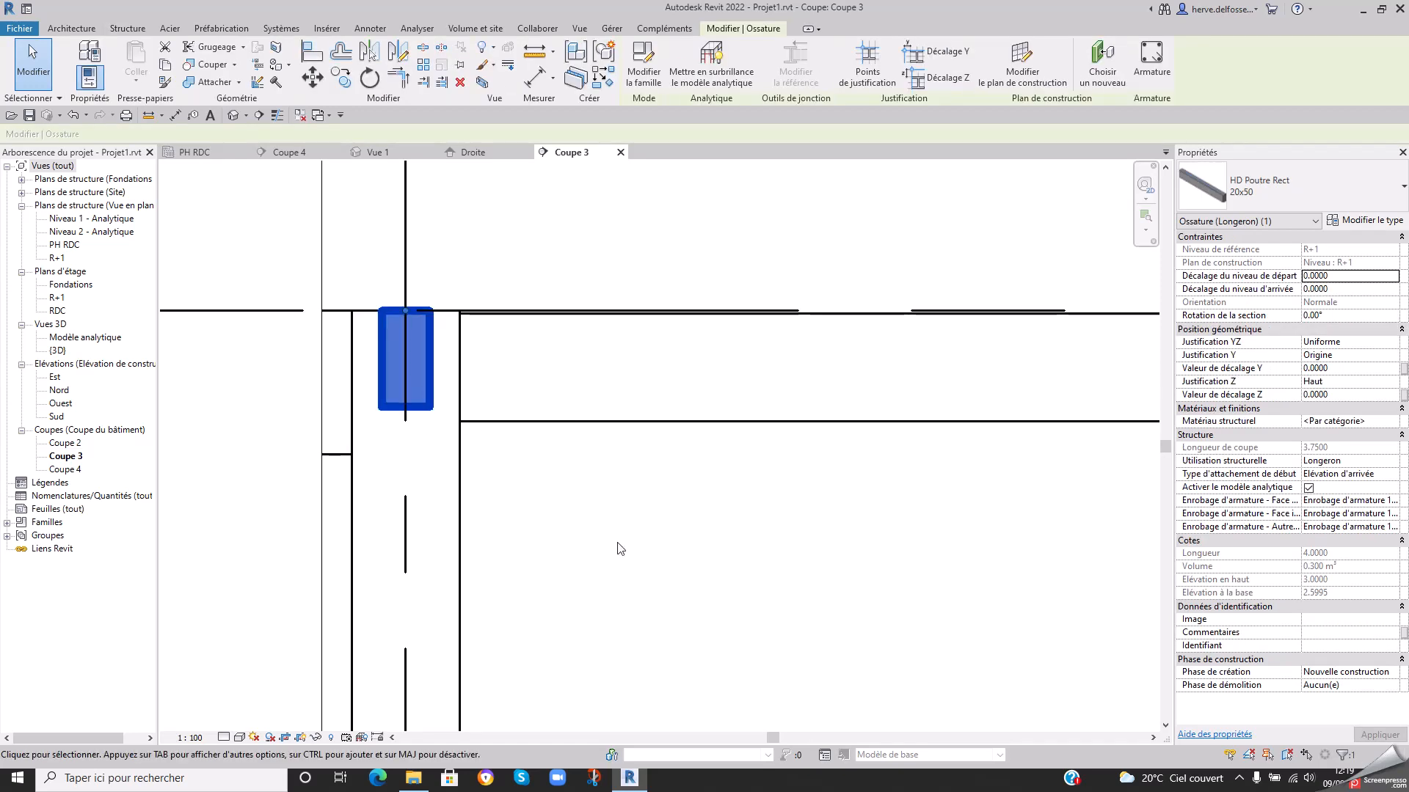
click(631, 526)
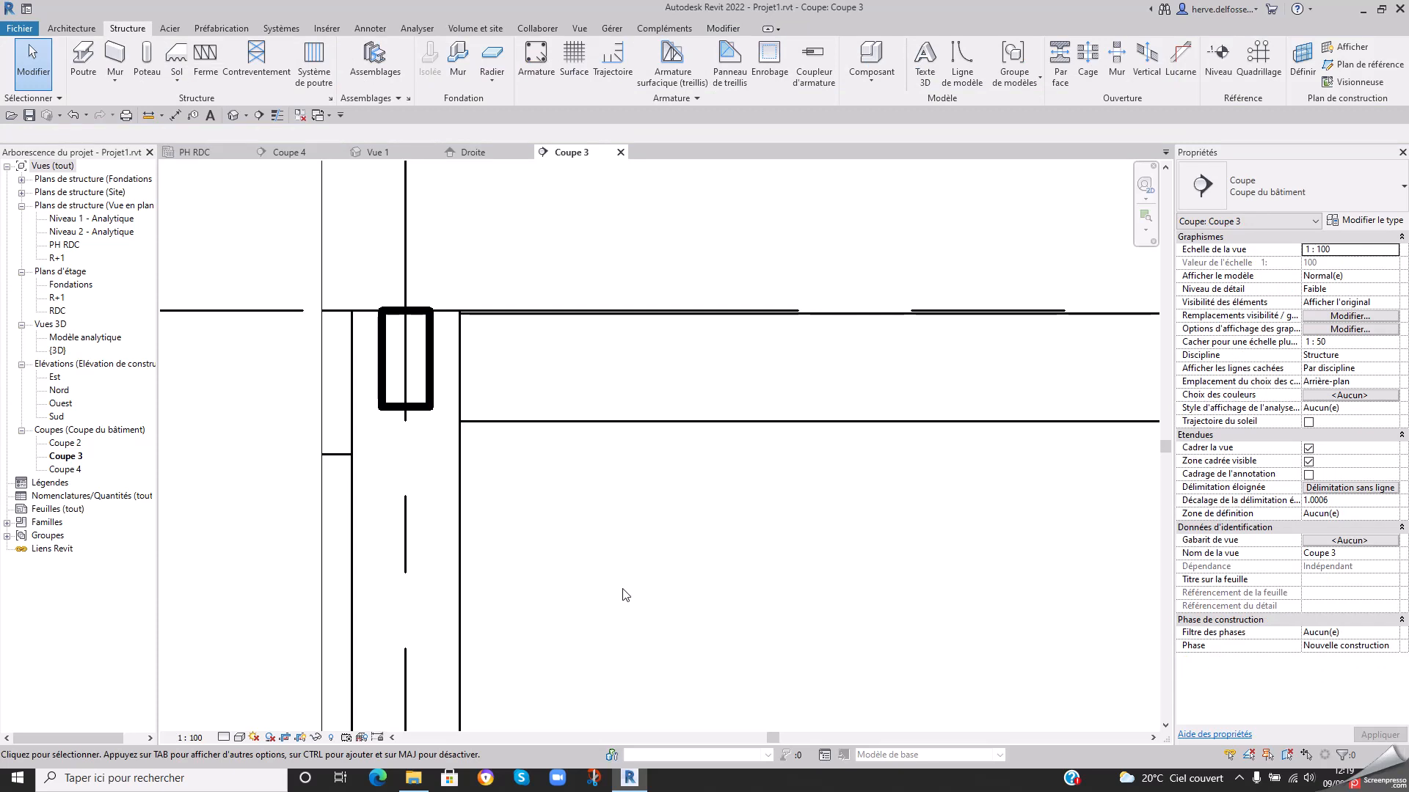